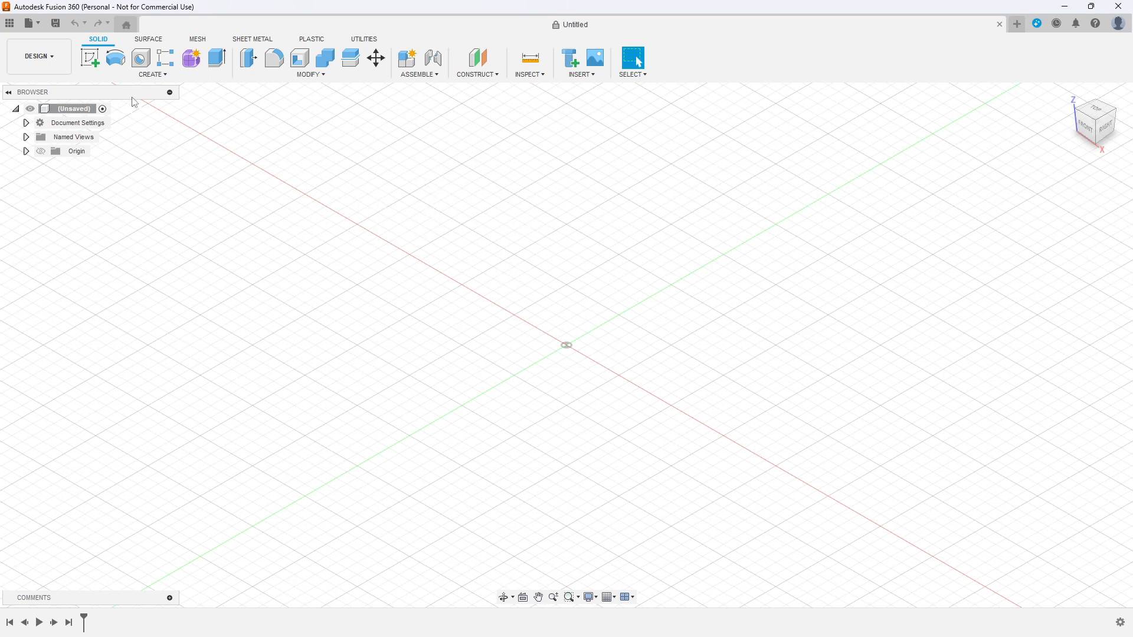
- Sketch an ellipse centred on the origin of the front plane, with a 50 mm vertical axis and a width of about 23 mm
{"action": "left_click", "coordinate": [90, 58]}
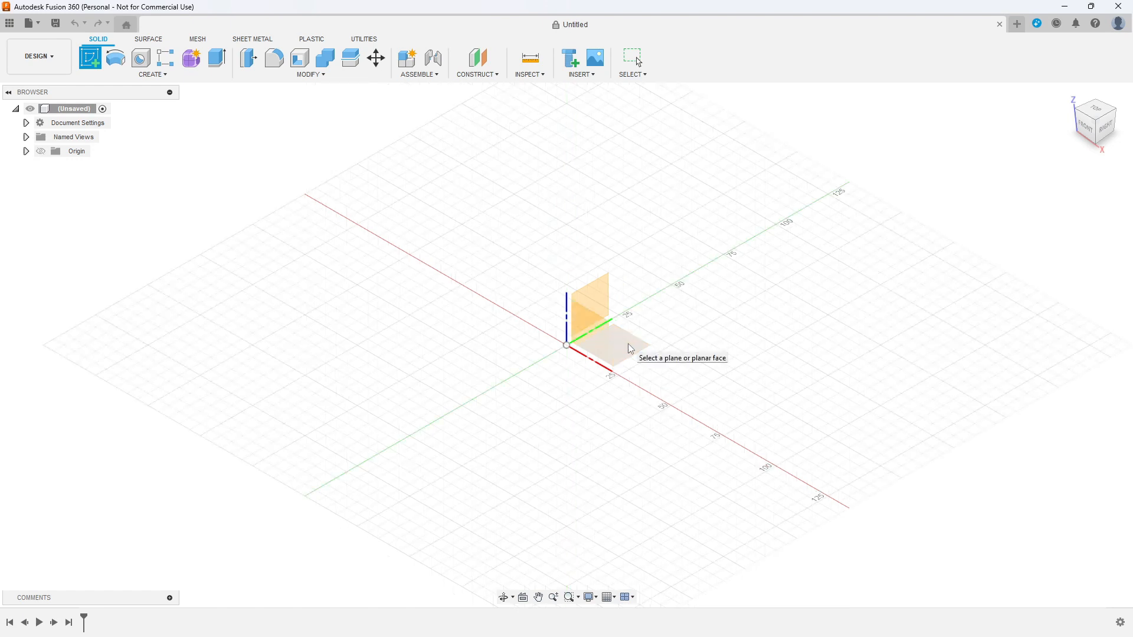
{"action": "left_click", "coordinate": [585, 335]}
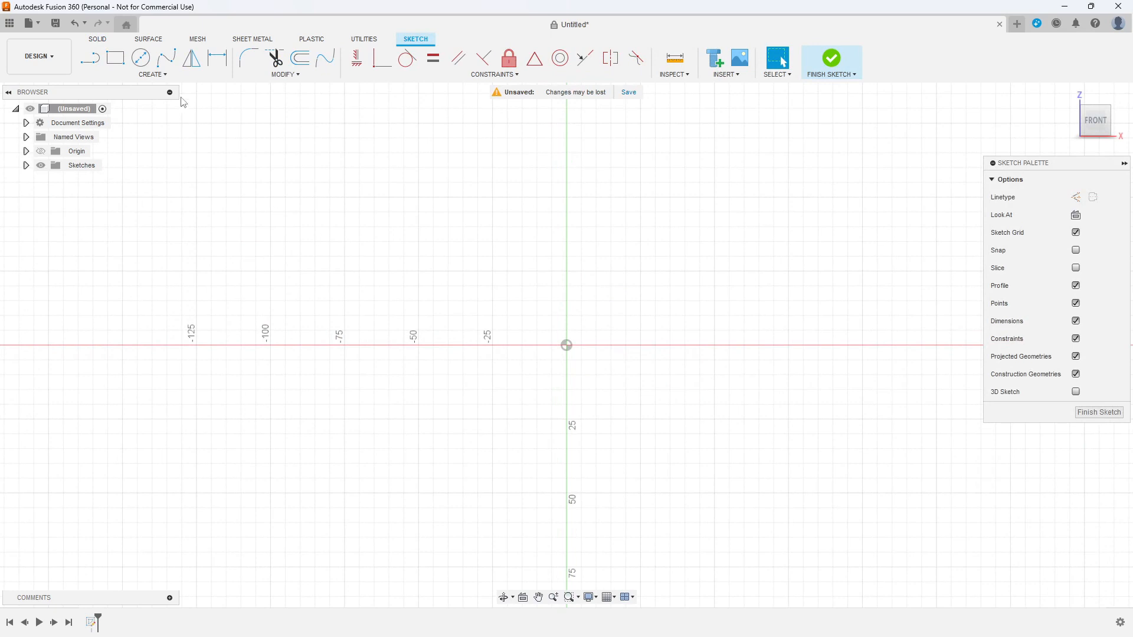
{"action": "left_click", "coordinate": [165, 75]}
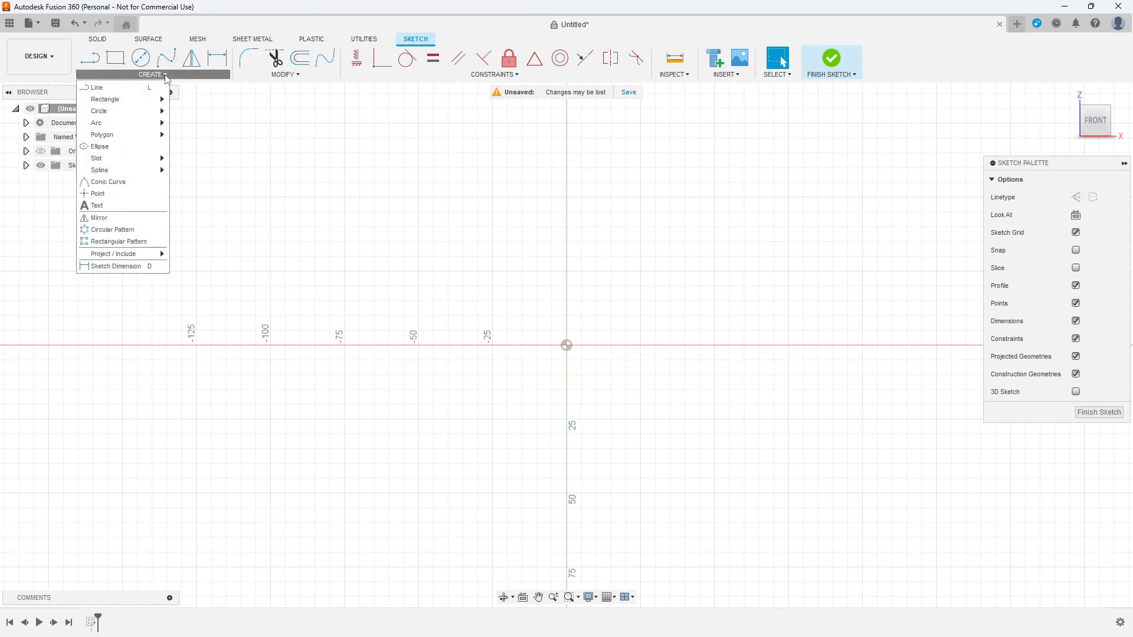
{"action": "left_click", "coordinate": [119, 151]}
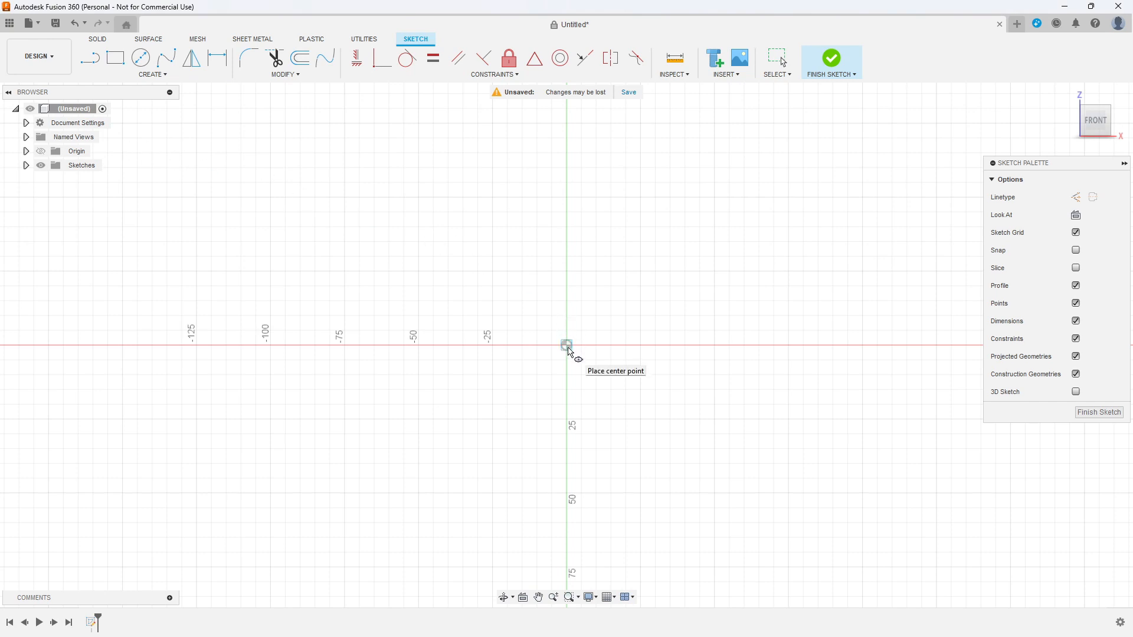
{"action": "left_click", "coordinate": [567, 347]}
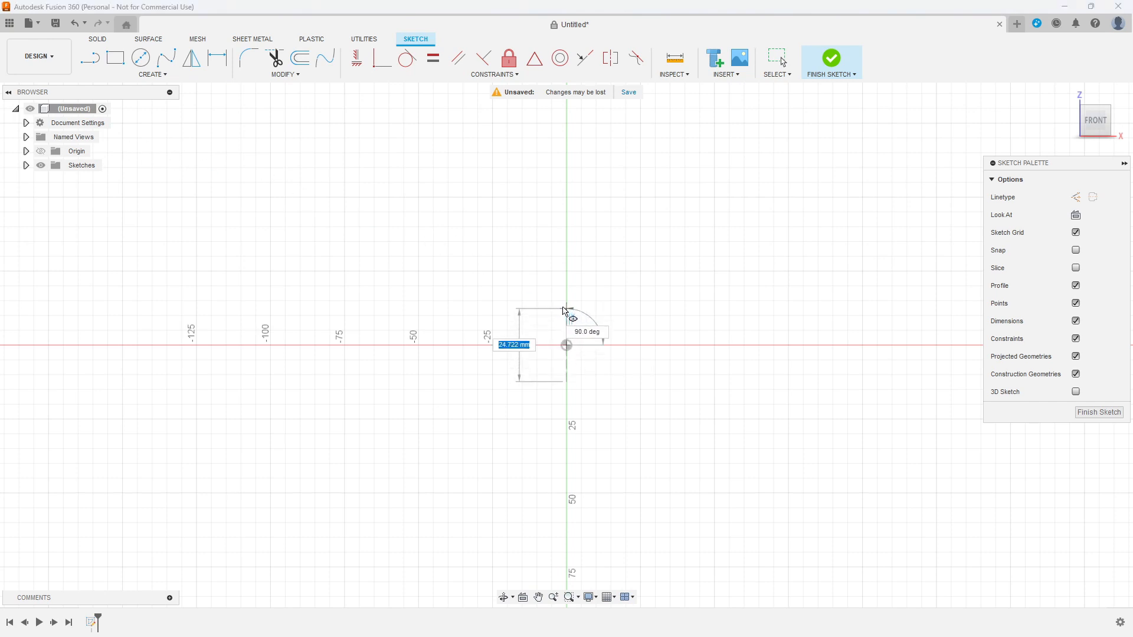
{"action": "key", "text": "Tab"}
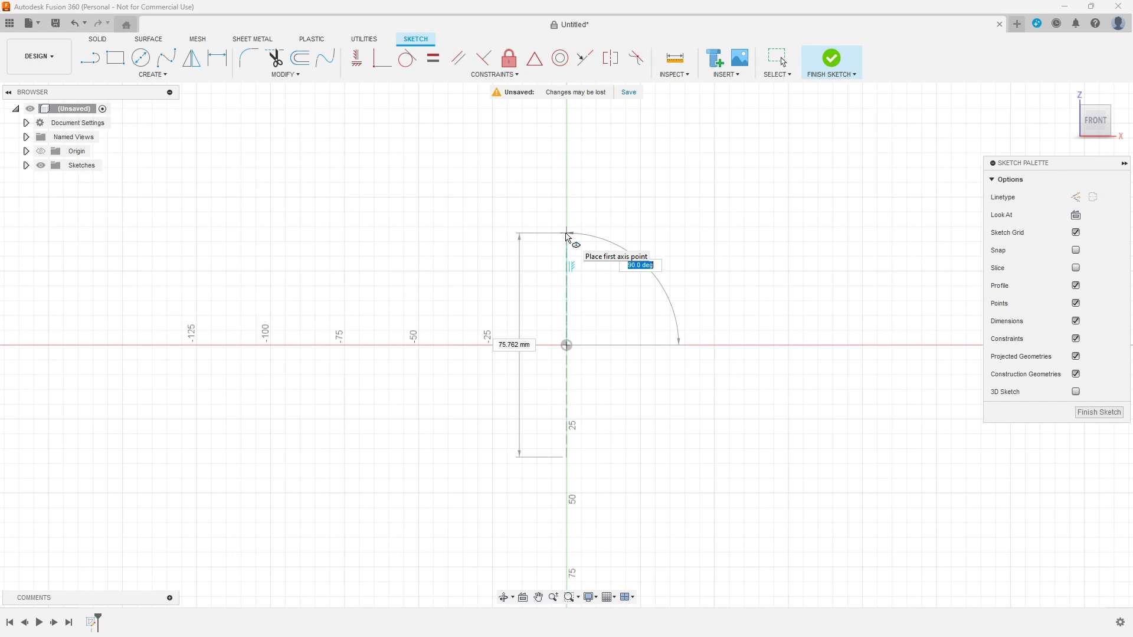
{"action": "key", "text": "Tab"}
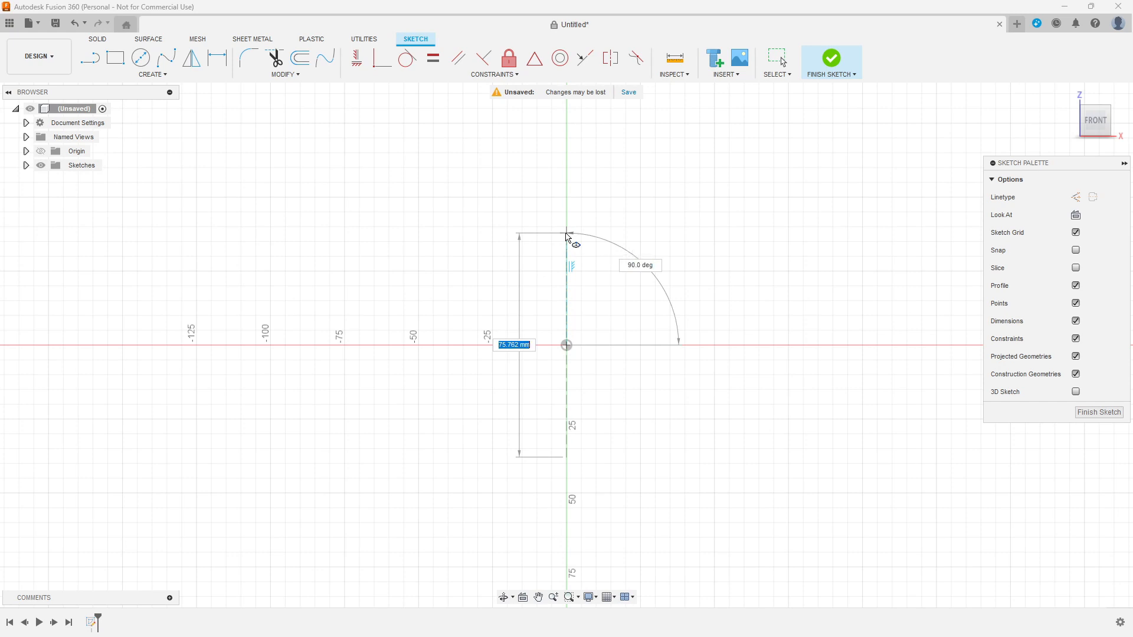
{"action": "type", "text": "50"}
{"action": "key", "text": "Return"}
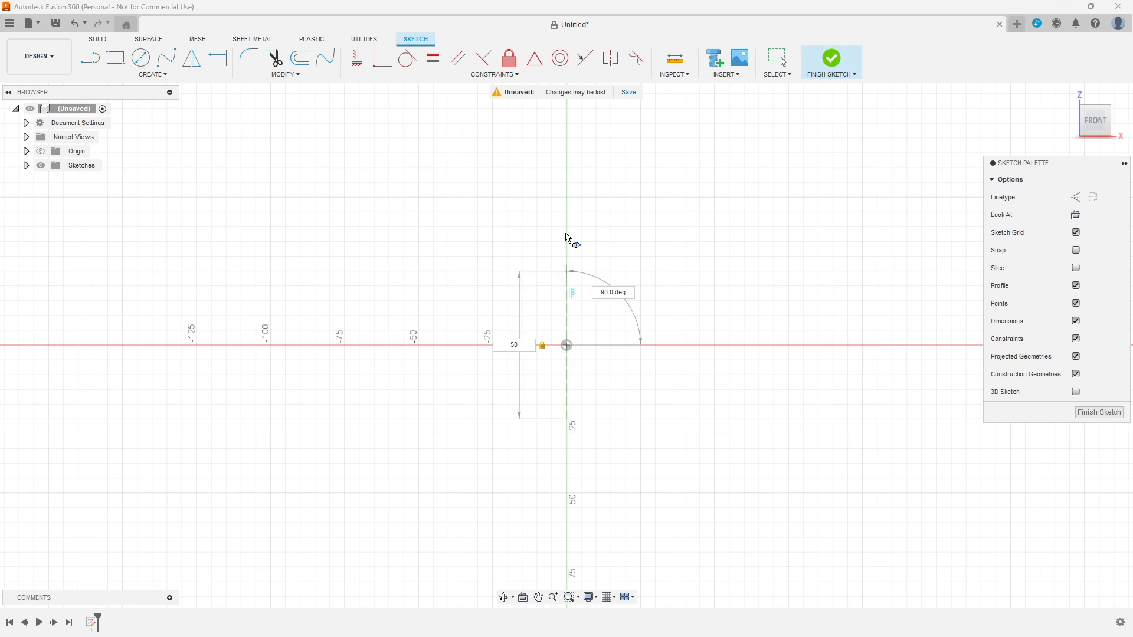
{"action": "key", "text": "Tab"}
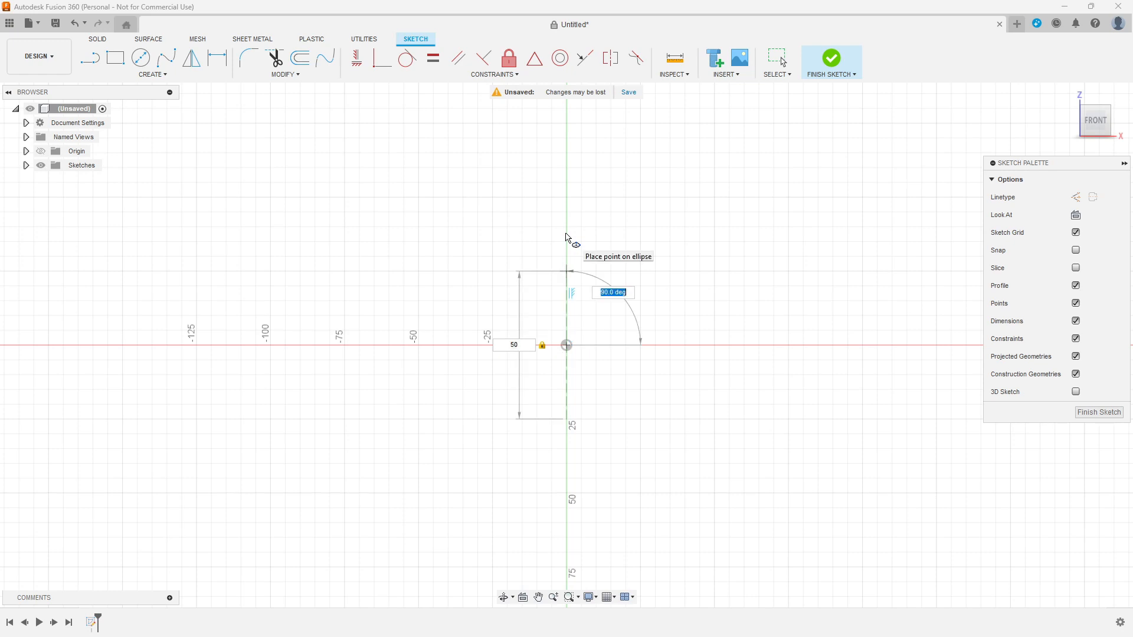
{"action": "key", "text": "Return"}
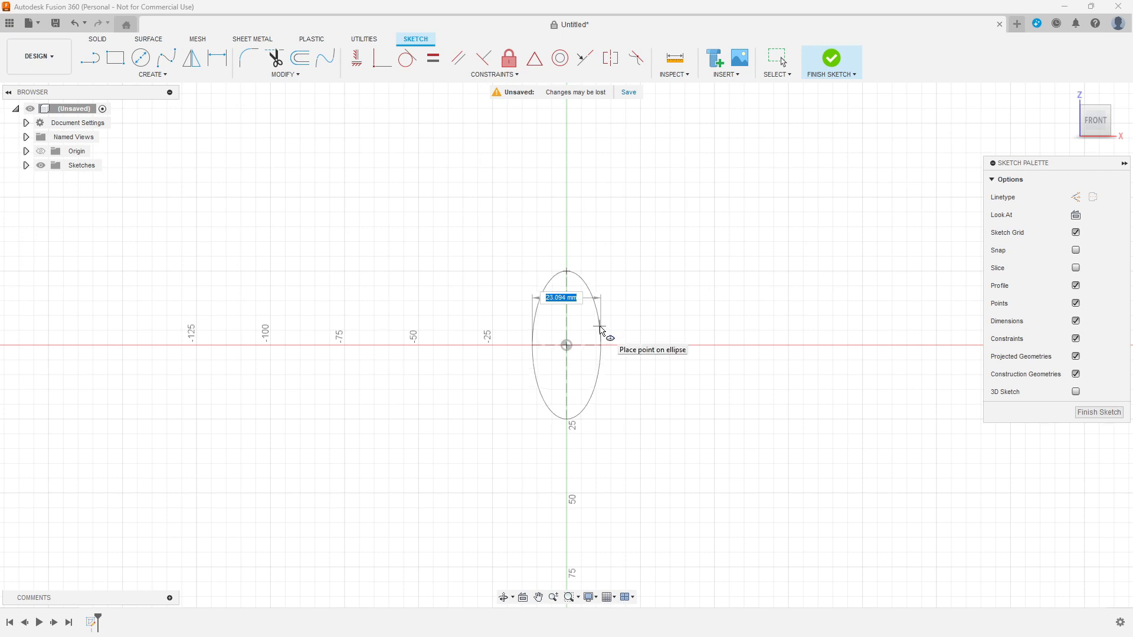
{"action": "left_click", "coordinate": [600, 329]}
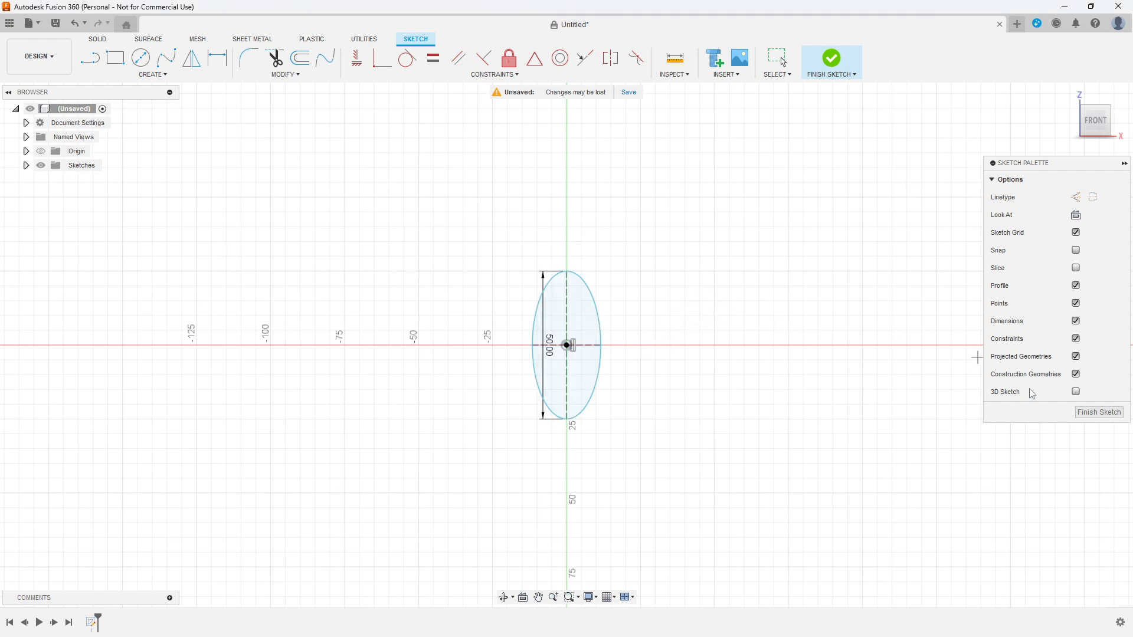
{"action": "left_click", "coordinate": [1090, 415]}
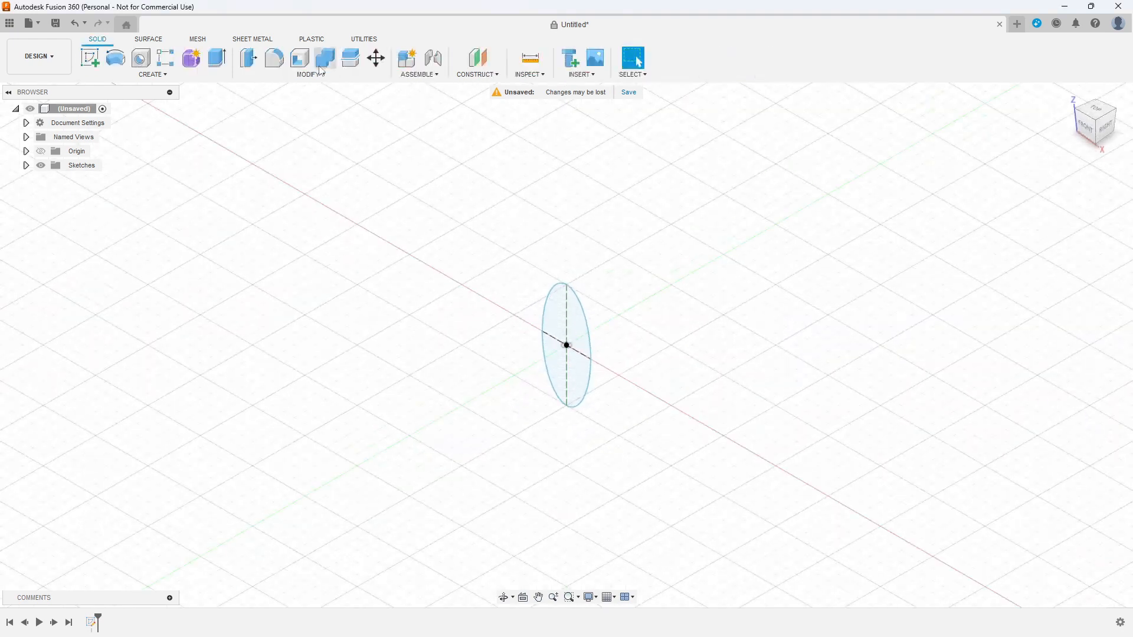
- Extrude the ellipse symmetrically by 4 mm to each side of the profile plane as a new body
{"action": "left_click", "coordinate": [219, 63]}
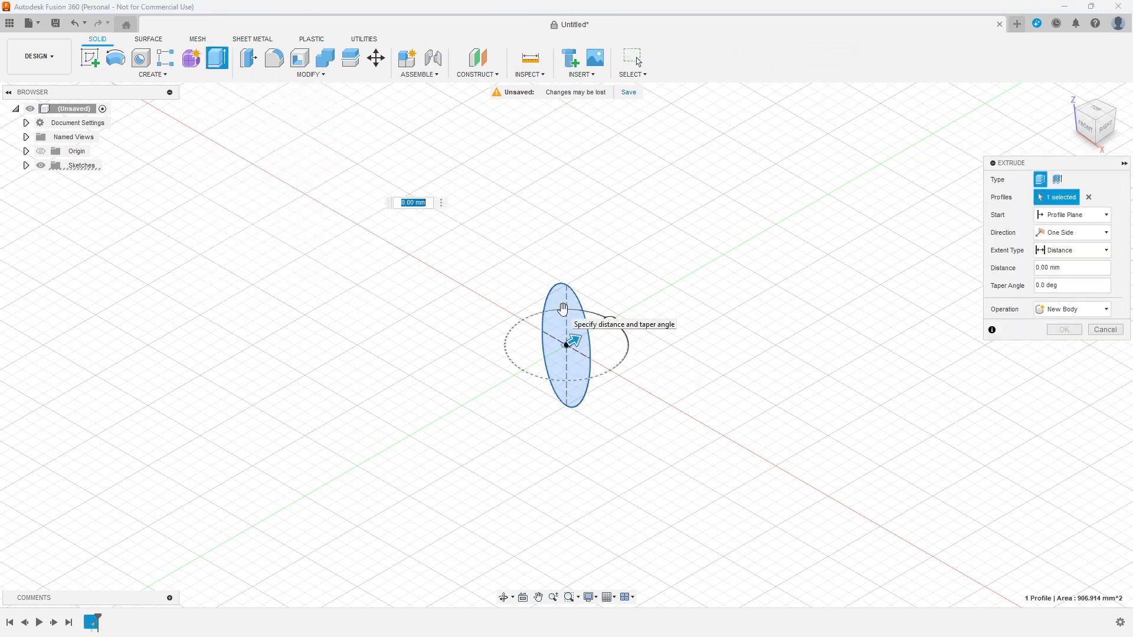
{"action": "key", "text": "Tab"}
{"action": "left_click_drag", "start_coordinate": [574, 338], "coordinate": [641, 305]}
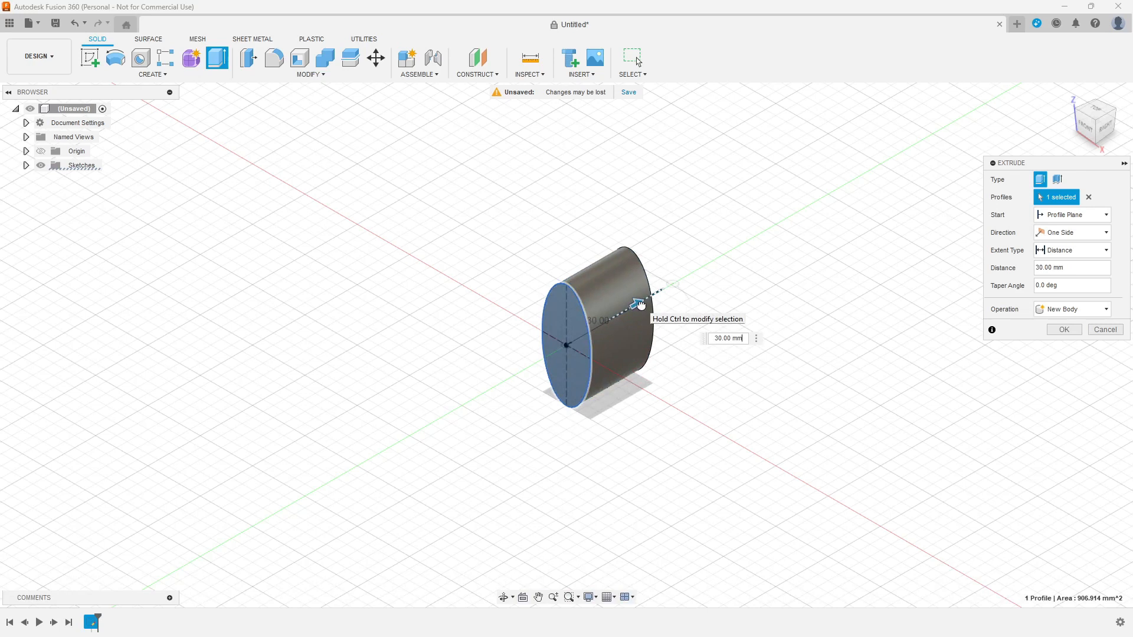
{"action": "left_click_drag", "start_coordinate": [642, 305], "coordinate": [530, 348]}
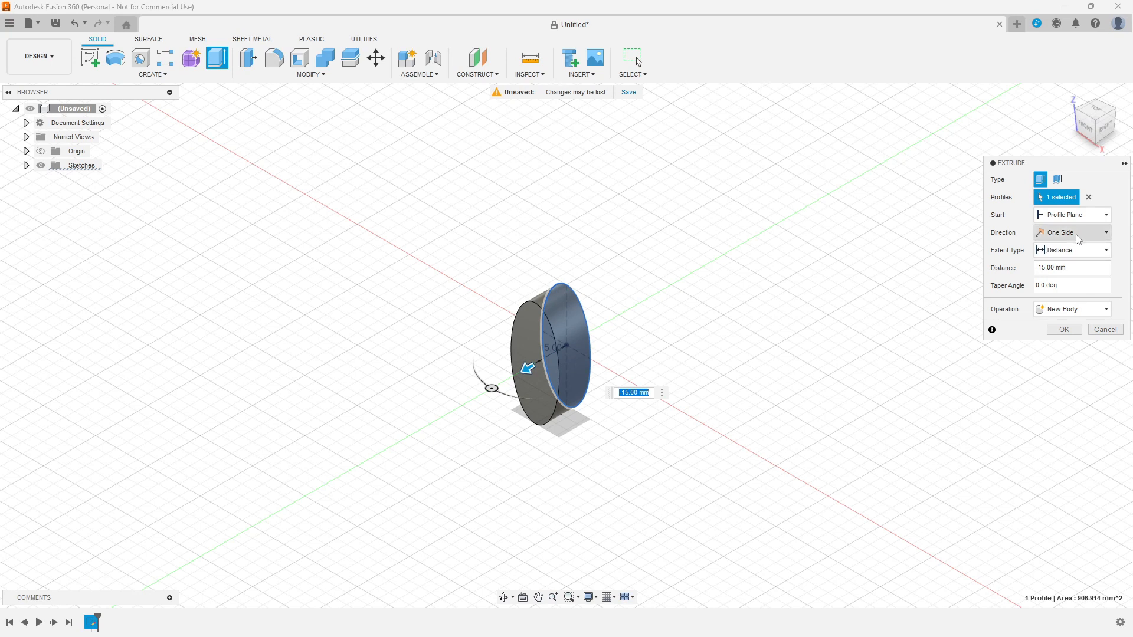
{"action": "left_click", "coordinate": [1107, 234]}
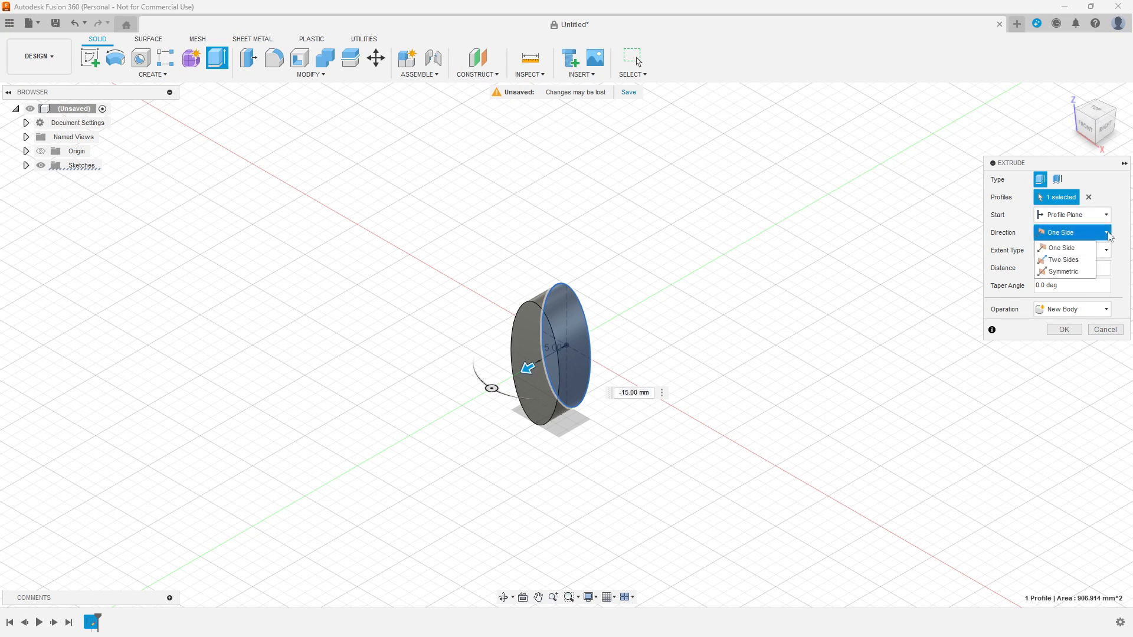
{"action": "left_click", "coordinate": [1079, 273]}
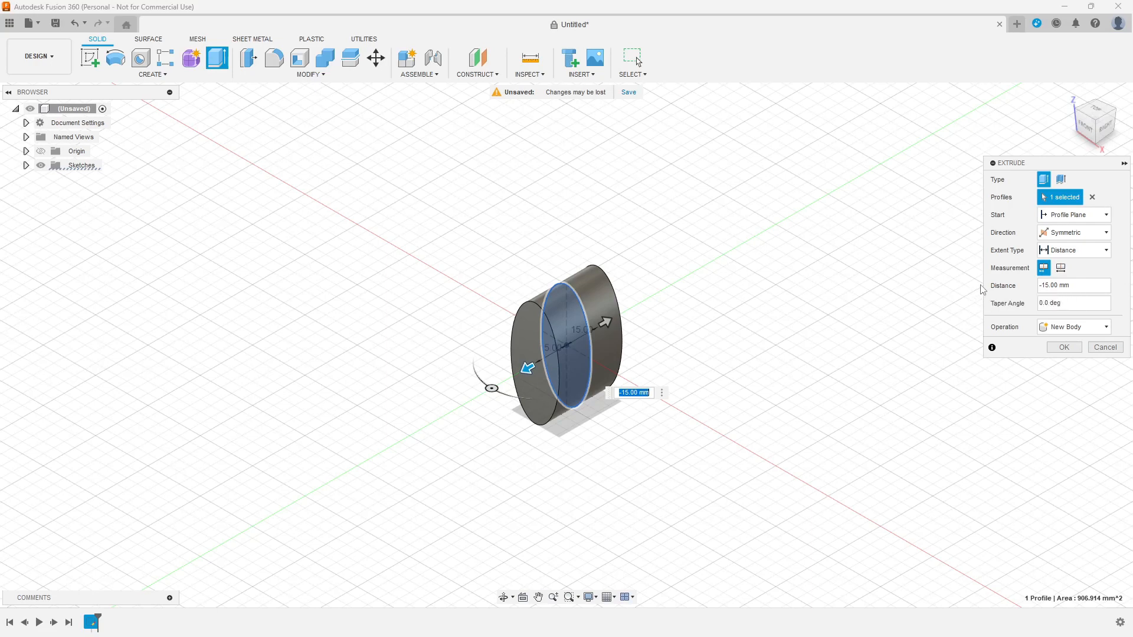
{"action": "left_click", "coordinate": [1075, 285]}
{"action": "left_click_drag", "start_coordinate": [1075, 285], "coordinate": [1039, 285]}
{"action": "type", "text": "4"}
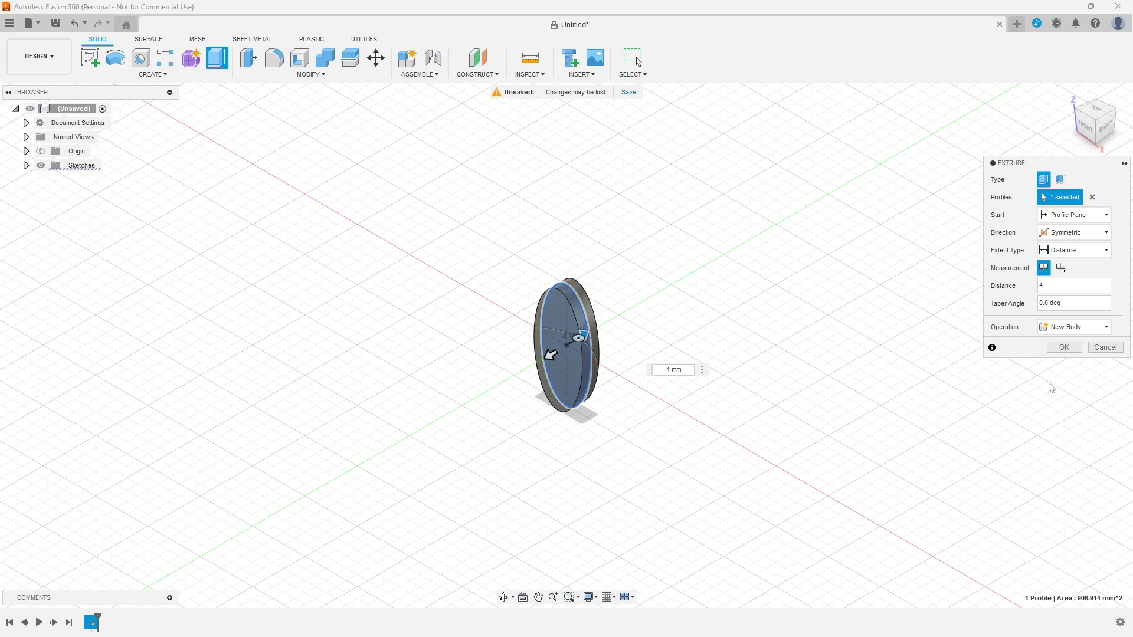
{"action": "left_click", "coordinate": [1067, 348]}
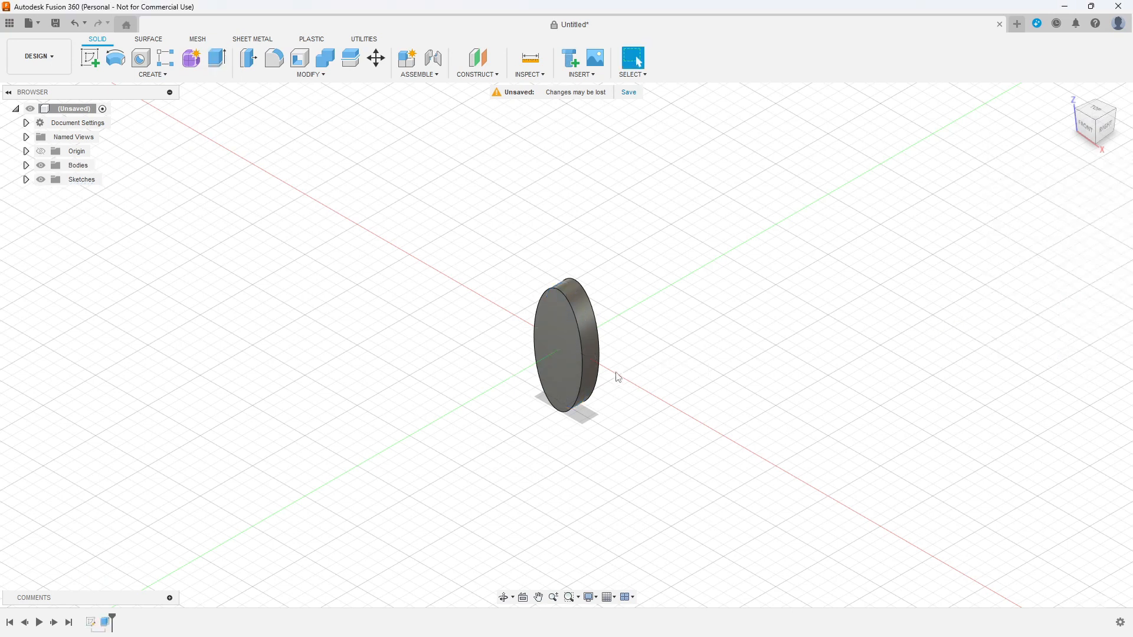
- Create a construction plane offset 120 mm from the YZ plane
{"action": "left_click", "coordinate": [1108, 133]}
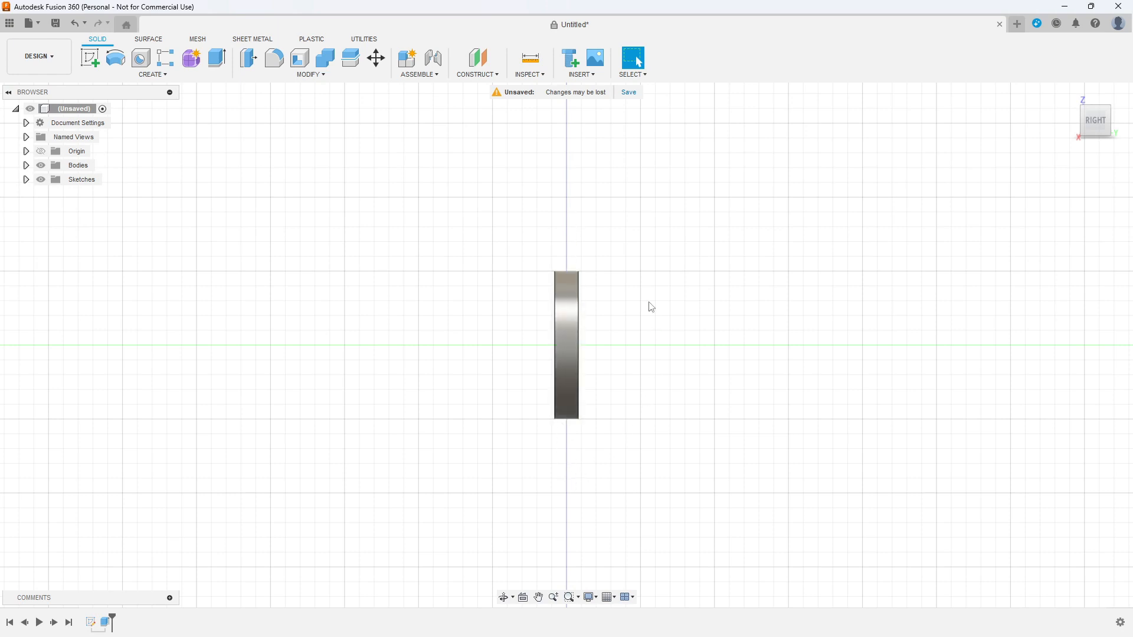
{"action": "mouse_move", "coordinate": [1096, 122]}
{"action": "left_mouse_down"}
{"action": "mouse_move", "coordinate": [1122, 116]}
{"action": "mouse_move", "coordinate": [1097, 142]}
{"action": "mouse_move", "coordinate": [796, 283]}
{"action": "mouse_move", "coordinate": [680, 353]}
{"action": "left_mouse_up"}
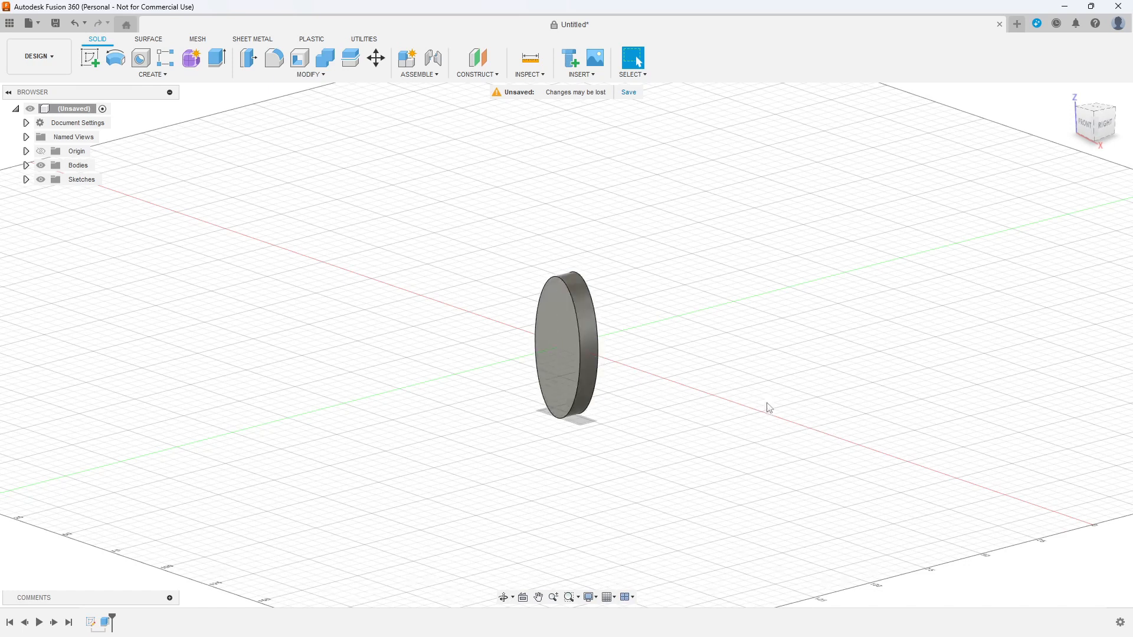
{"action": "left_click", "coordinate": [499, 75]}
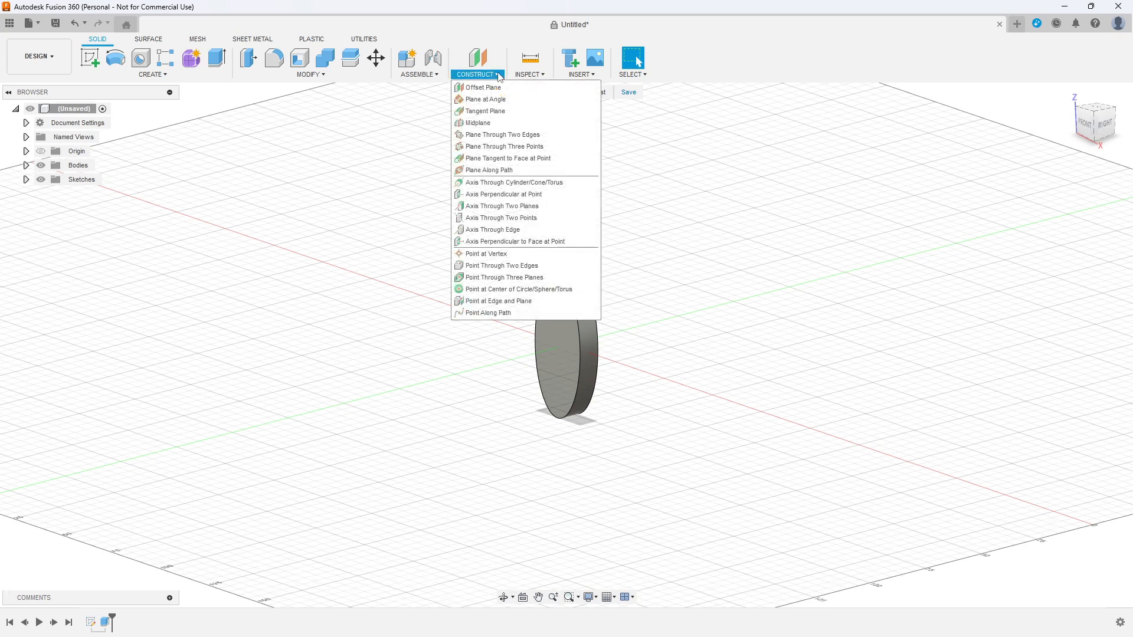
{"action": "left_click", "coordinate": [497, 89]}
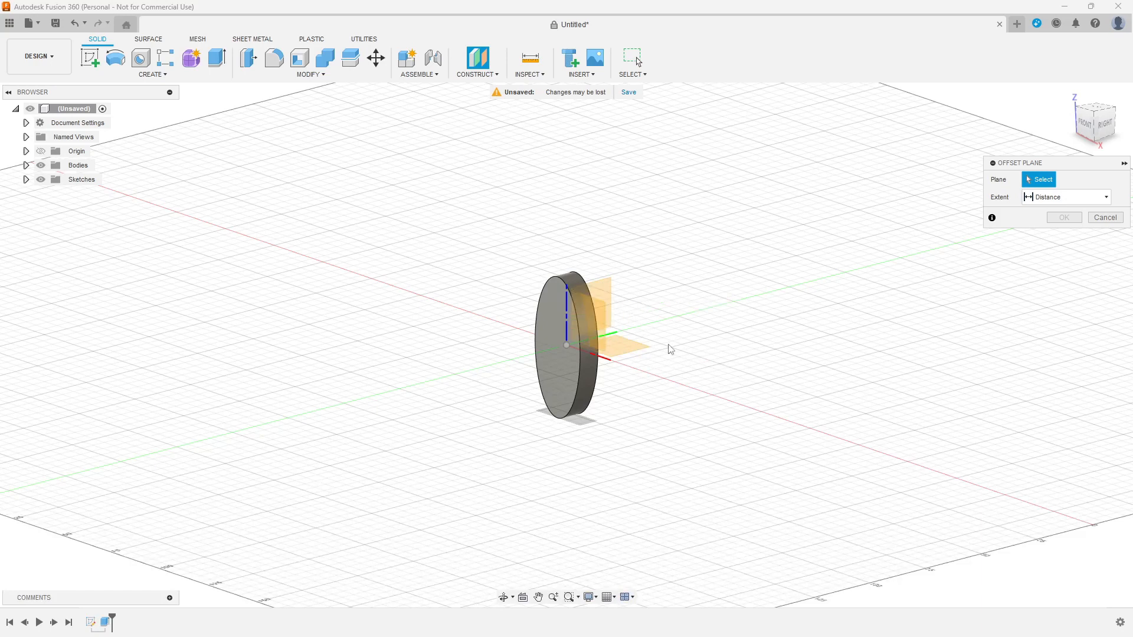
{"action": "left_click", "coordinate": [601, 293]}
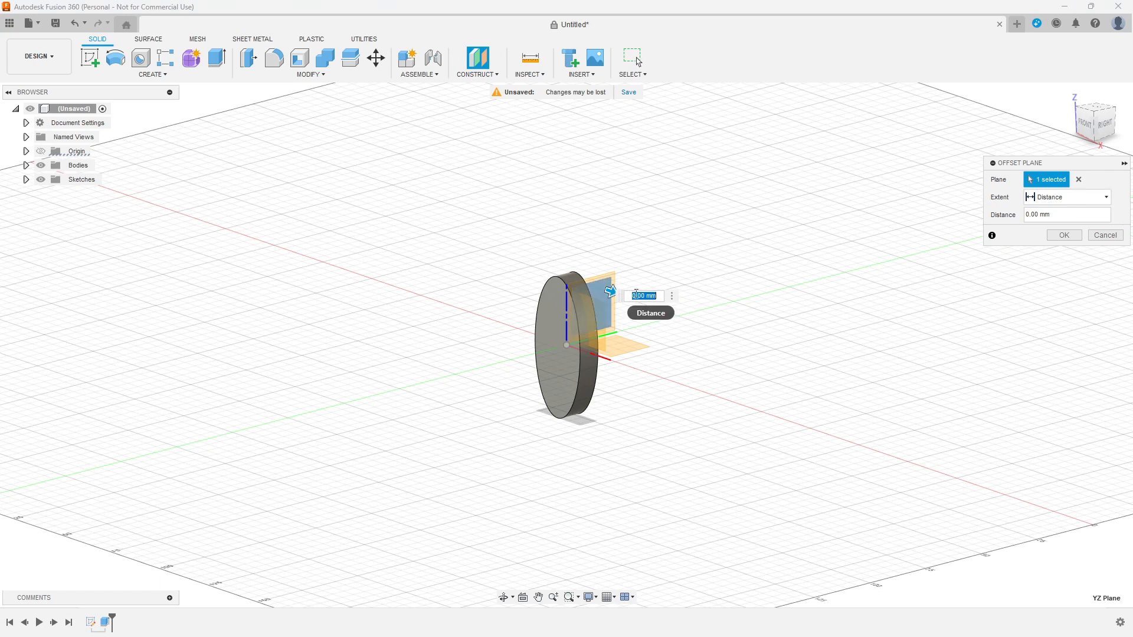
{"action": "left_click_drag", "start_coordinate": [607, 290], "coordinate": [862, 409]}
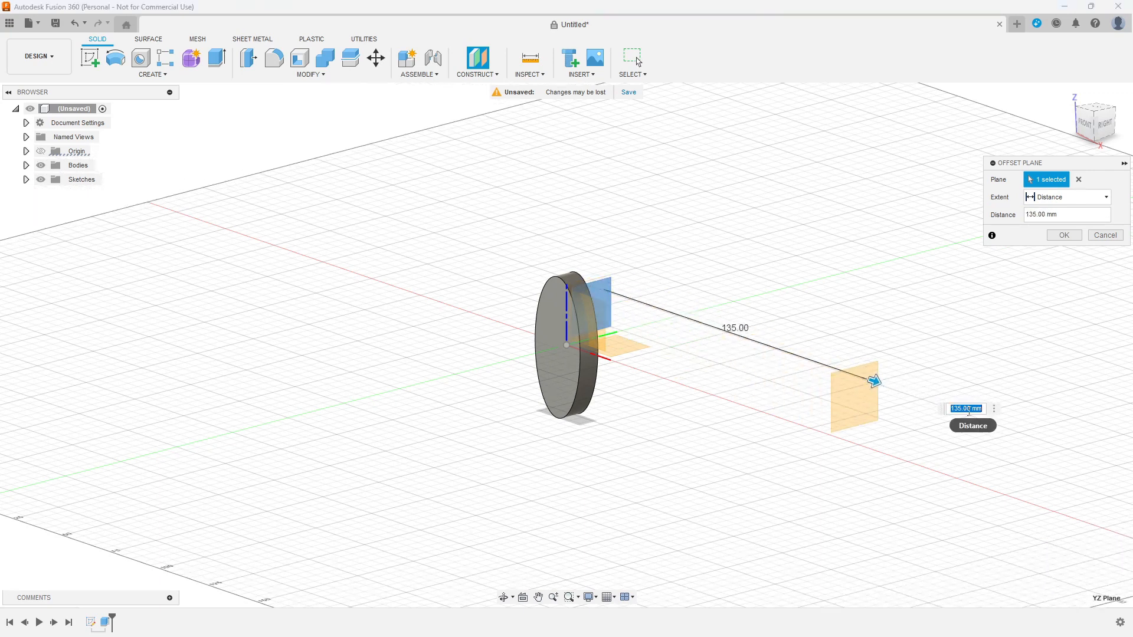
{"action": "type", "text": "120"}
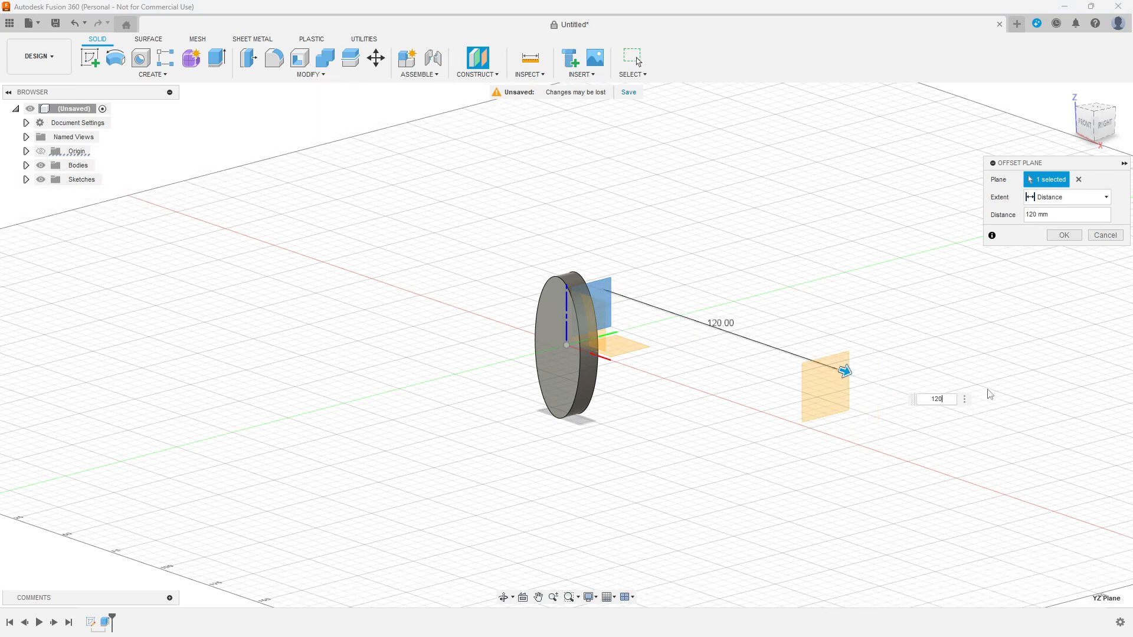
{"action": "left_click", "coordinate": [1062, 235]}
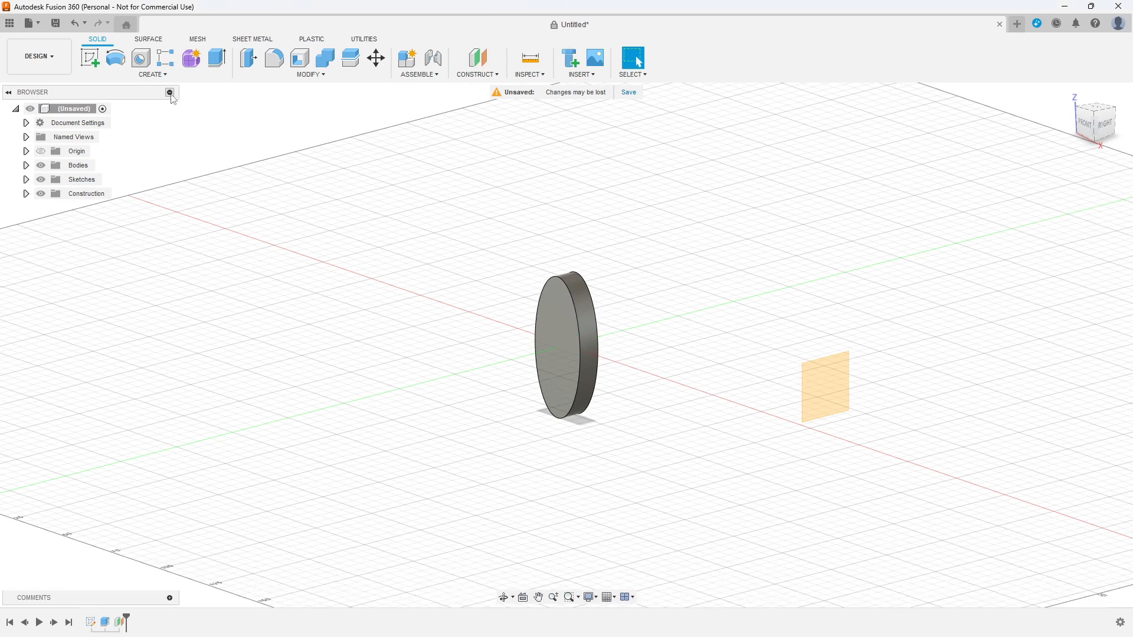
- Sketch a 7 mm diameter circle centred on the origin of the offset plane
{"action": "left_click", "coordinate": [89, 59]}
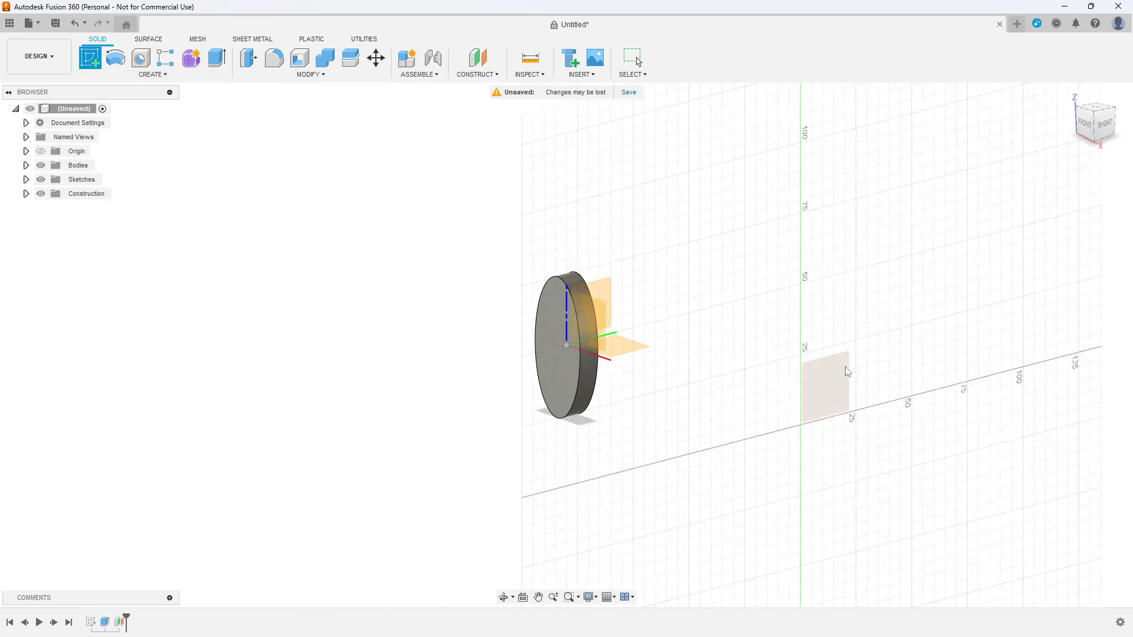
{"action": "left_click", "coordinate": [829, 383]}
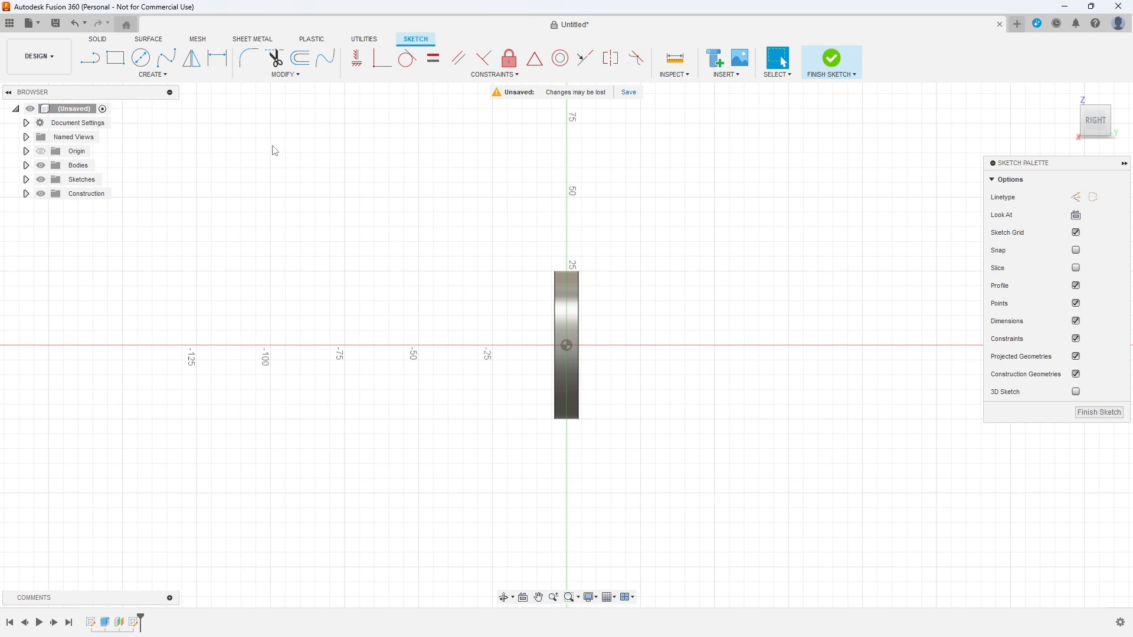
{"action": "left_click", "coordinate": [146, 64]}
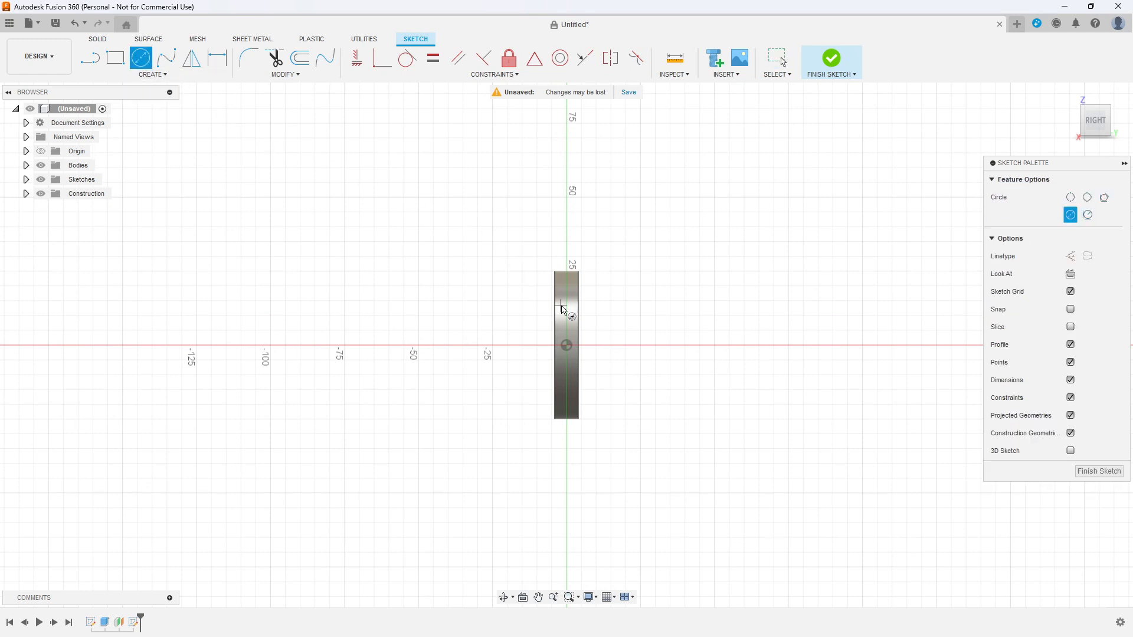
{"action": "left_click", "coordinate": [568, 344]}
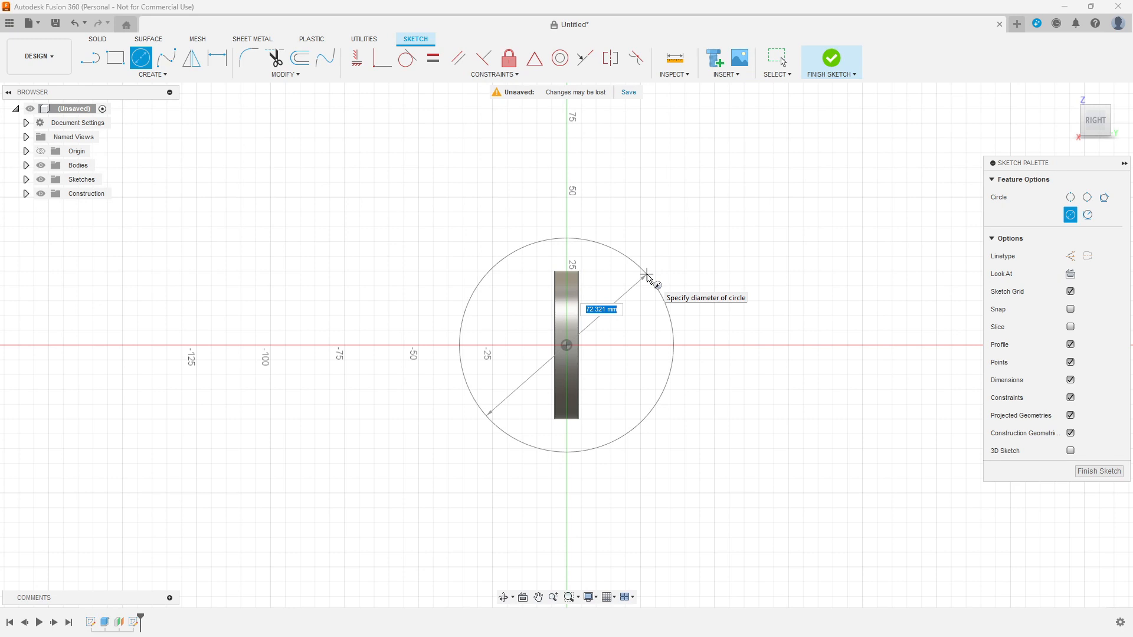
{"action": "type", "text": "7"}
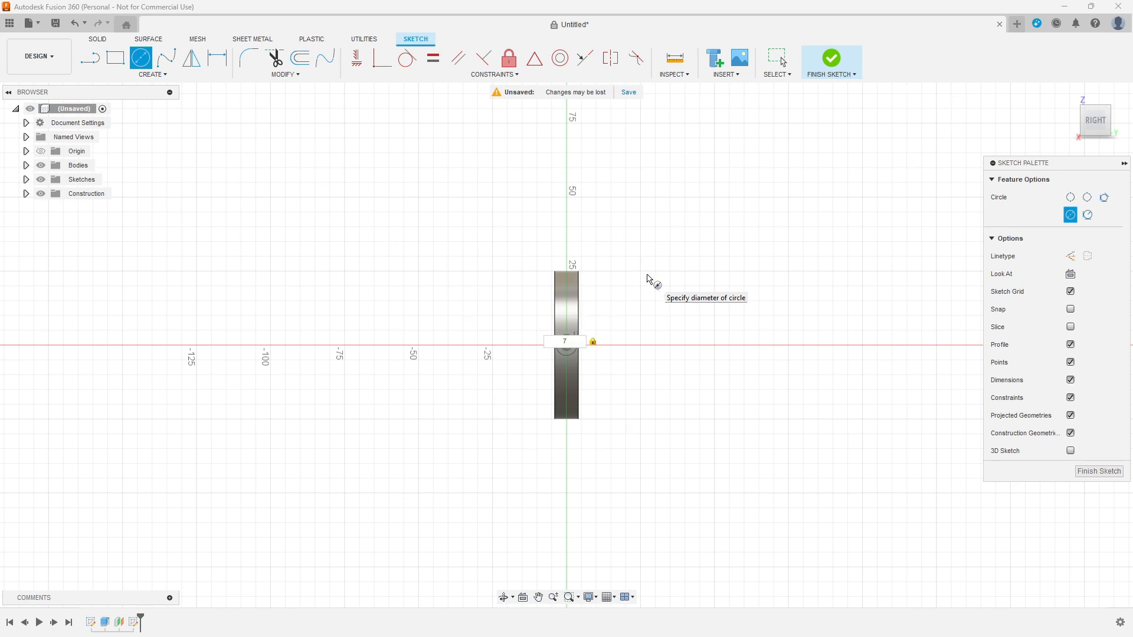
{"action": "key", "text": "Return"}
{"action": "key", "text": "Escape"}
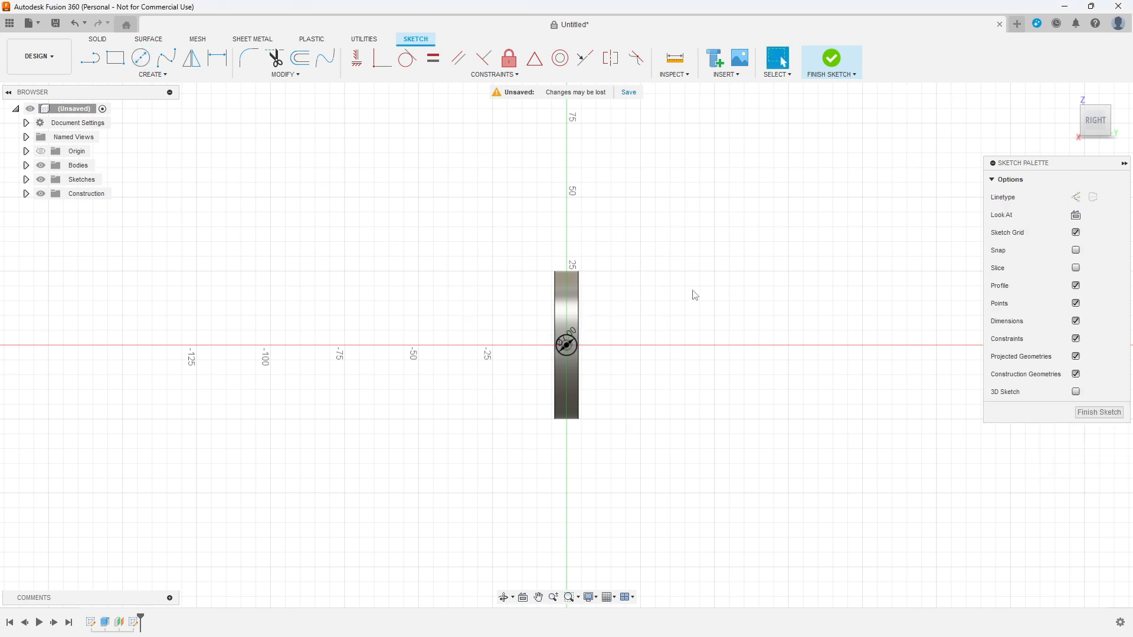
{"action": "left_click", "coordinate": [1097, 413]}
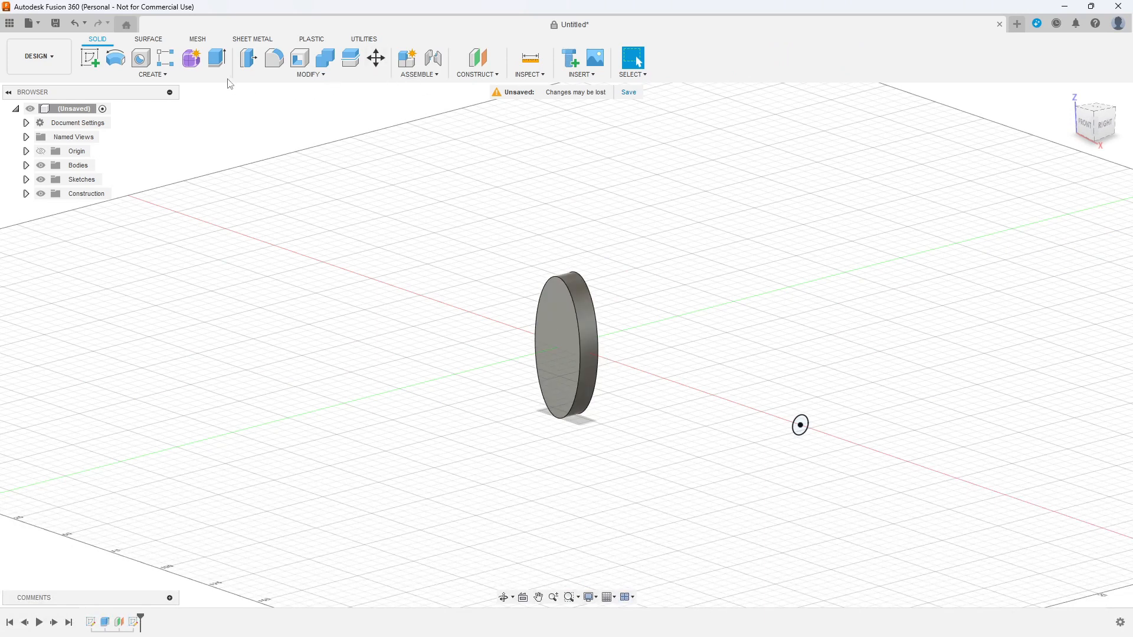
- Extrude the 7 mm circle up to the side face of the elliptical body and join the two
{"action": "left_click", "coordinate": [218, 59]}
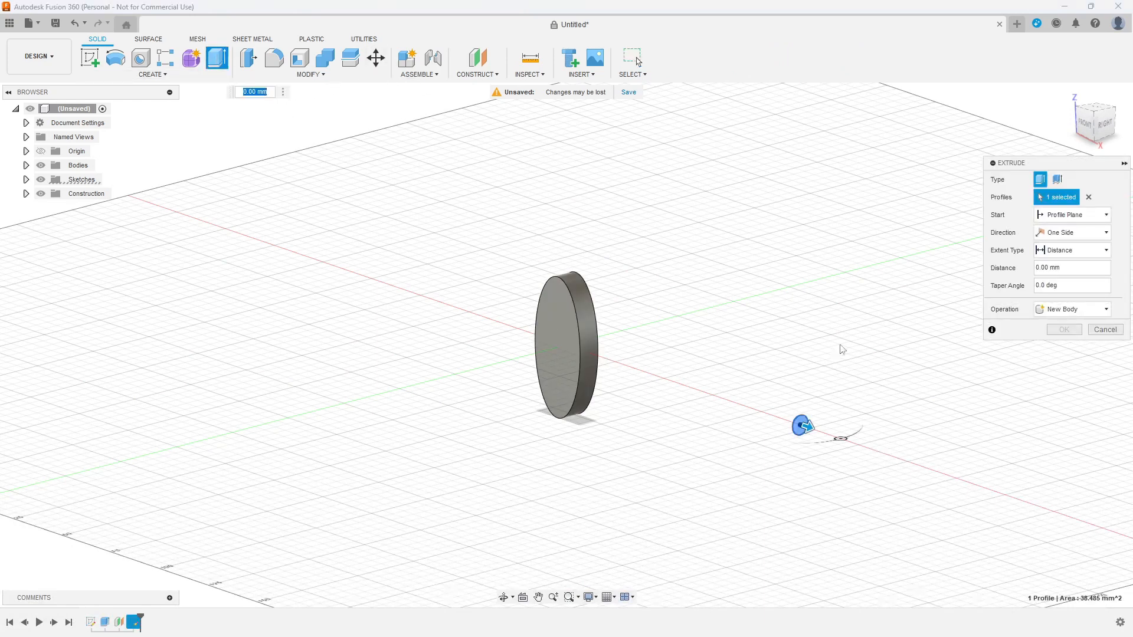
{"action": "left_click_drag", "start_coordinate": [810, 426], "coordinate": [571, 324]}
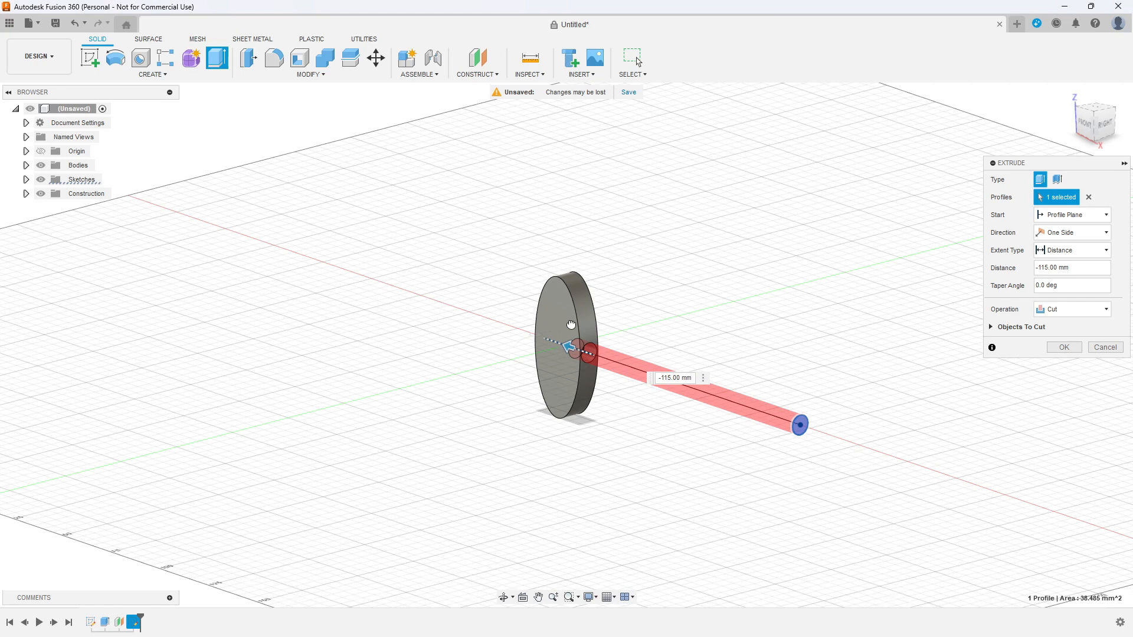
{"action": "left_click_drag", "start_coordinate": [568, 325], "coordinate": [466, 272]}
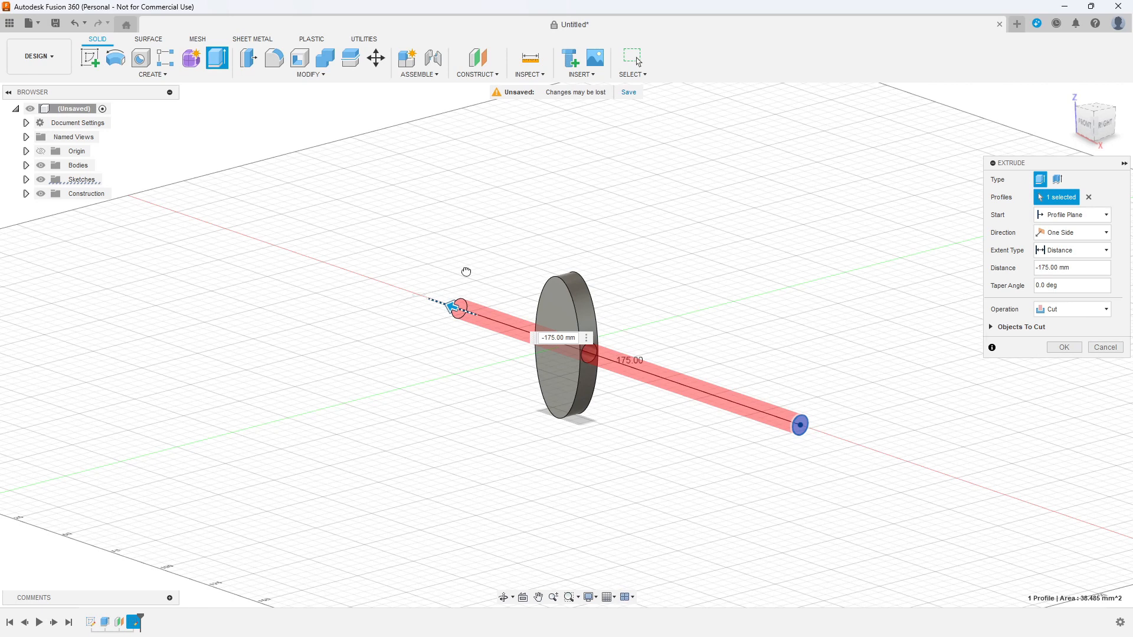
{"action": "left_click_drag", "start_coordinate": [466, 272], "coordinate": [696, 389]}
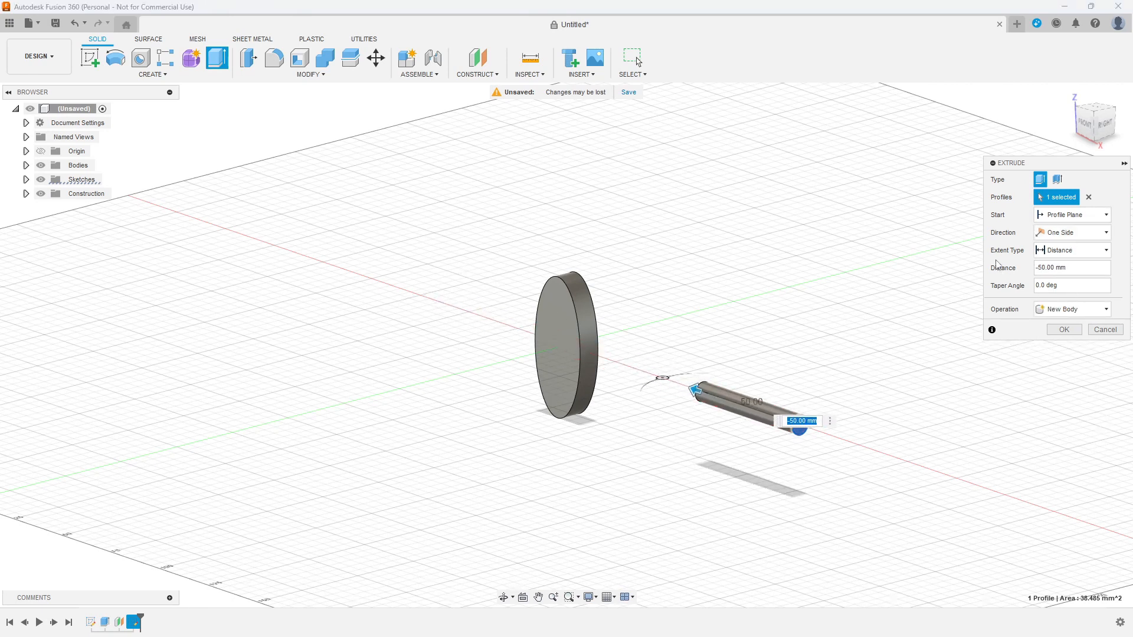
{"action": "left_click", "coordinate": [1108, 252]}
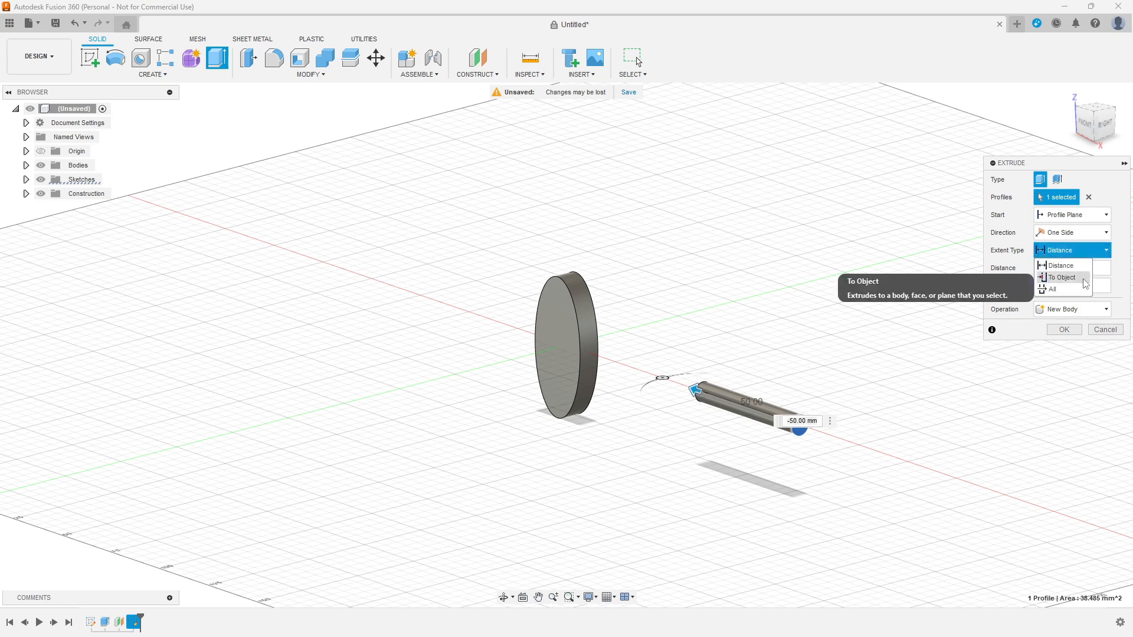
{"action": "left_click", "coordinate": [1062, 277]}
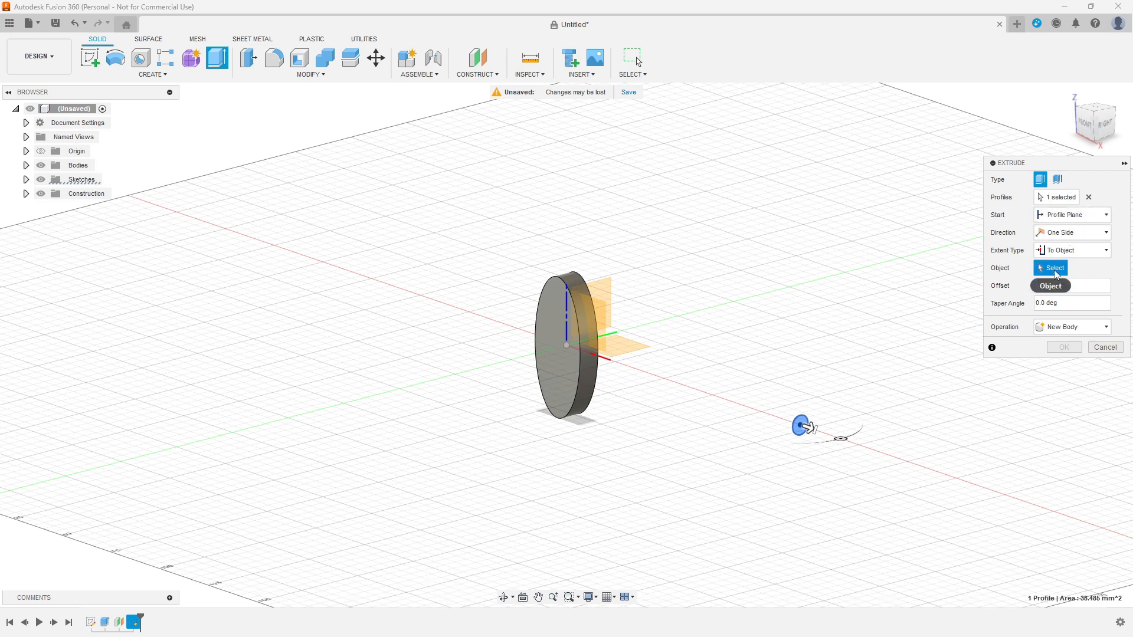
{"action": "left_click", "coordinate": [593, 373]}
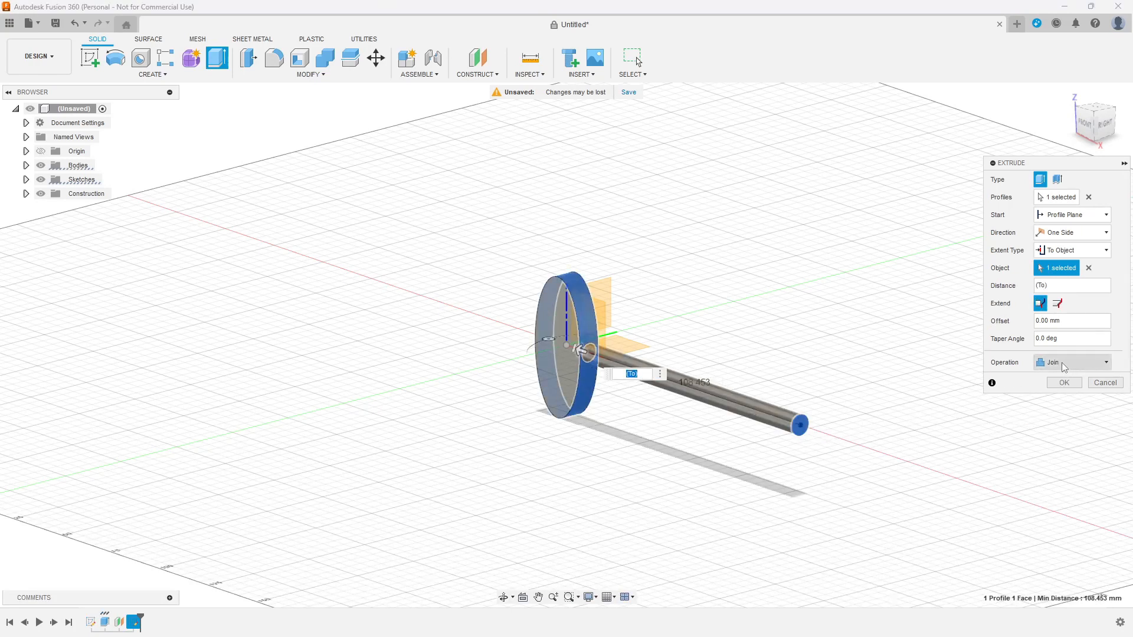
{"action": "left_click", "coordinate": [1064, 384]}
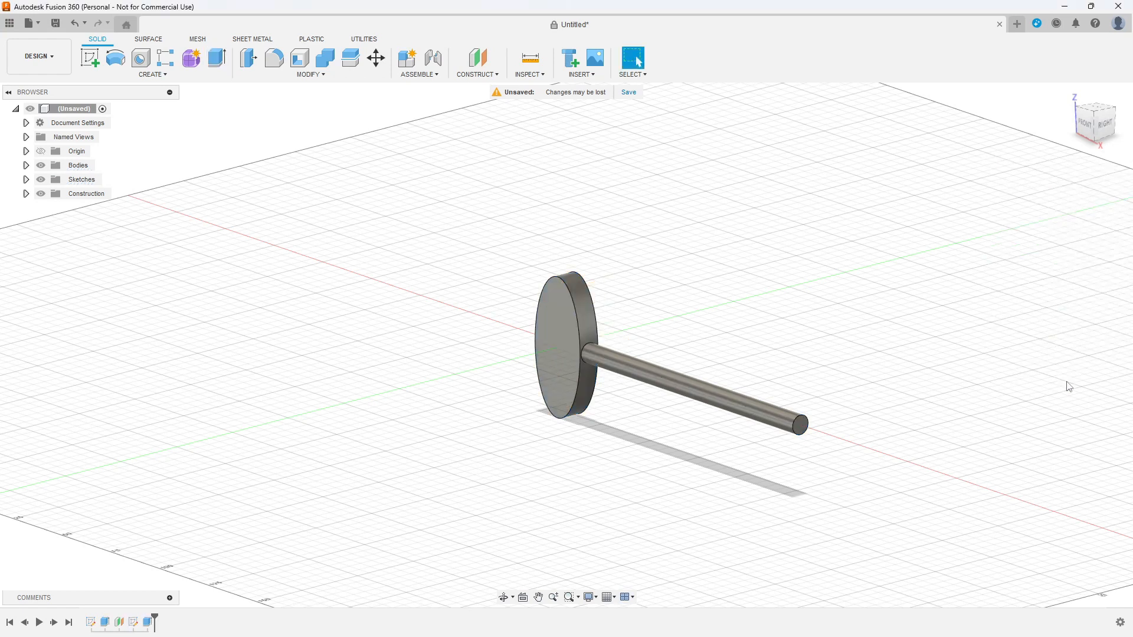
- Start a sketch on the front plane and project the circular edge at the rod's free end into it
{"action": "mouse_move", "coordinate": [1104, 125]}
{"action": "left_mouse_down"}
{"action": "mouse_move", "coordinate": [1069, 133]}
{"action": "mouse_move", "coordinate": [939, 115]}
{"action": "mouse_move", "coordinate": [803, 65]}
{"action": "mouse_move", "coordinate": [720, 79]}
{"action": "mouse_move", "coordinate": [673, 103]}
{"action": "mouse_move", "coordinate": [708, 127]}
{"action": "mouse_move", "coordinate": [1003, 162]}
{"action": "mouse_move", "coordinate": [1060, 71]}
{"action": "mouse_move", "coordinate": [1086, 76]}
{"action": "left_mouse_up"}
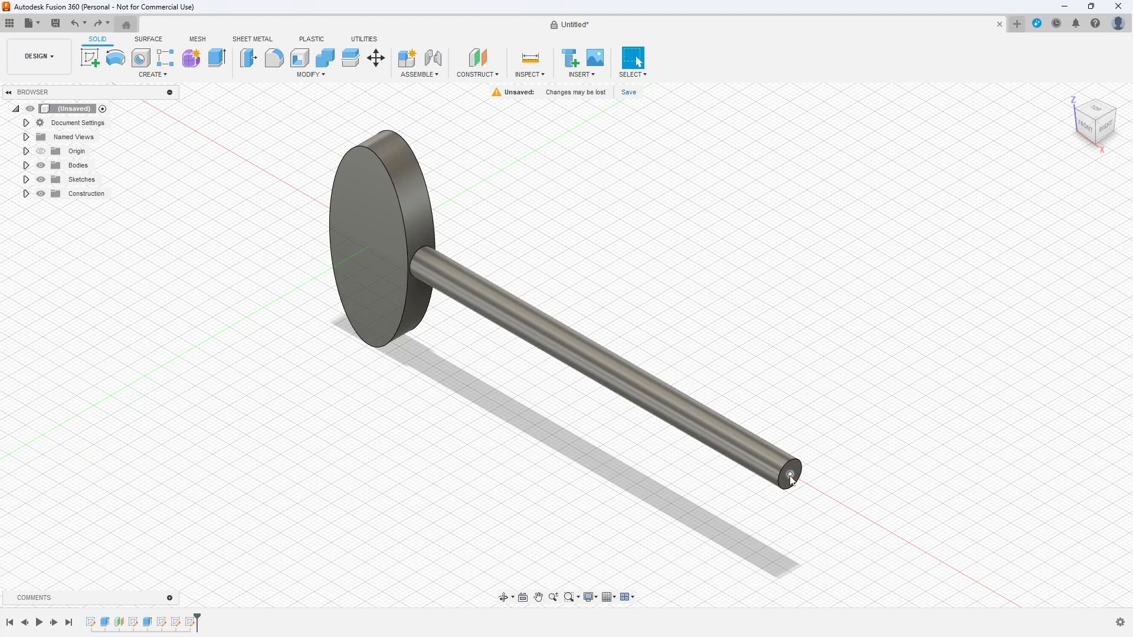
{"action": "key", "text": "c"}
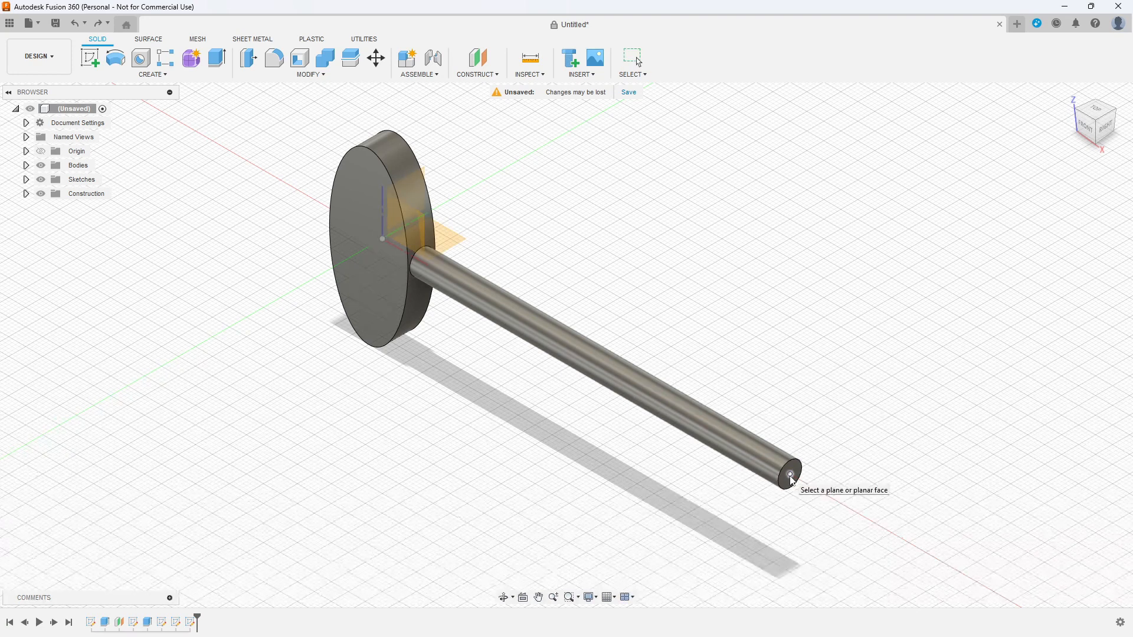
{"action": "left_click", "coordinate": [791, 478]}
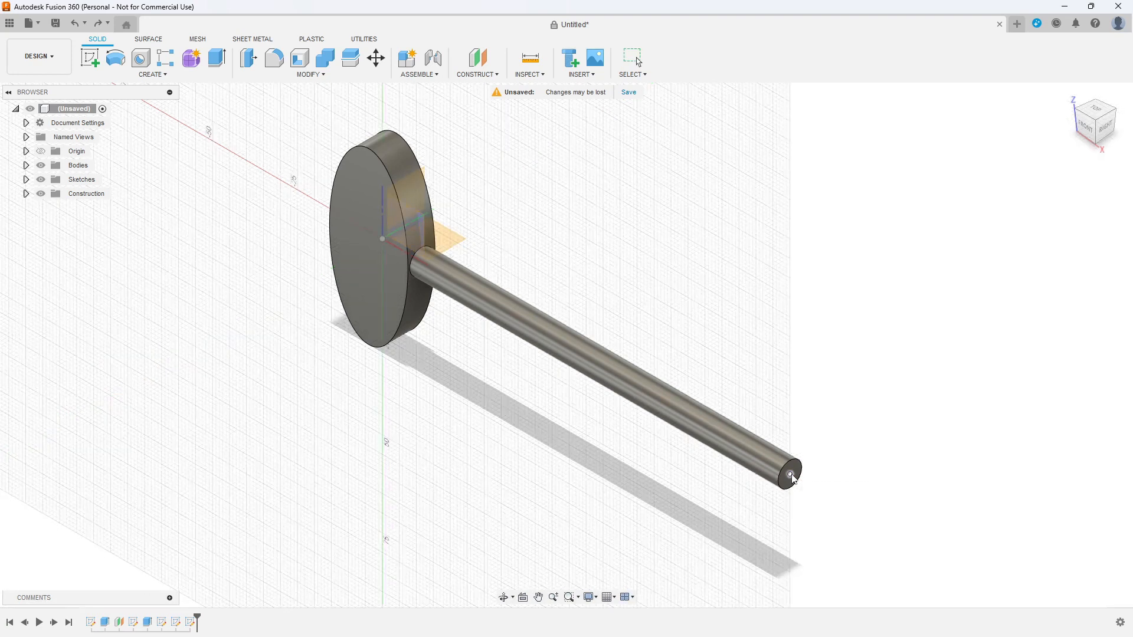
{"action": "key", "text": "p"}
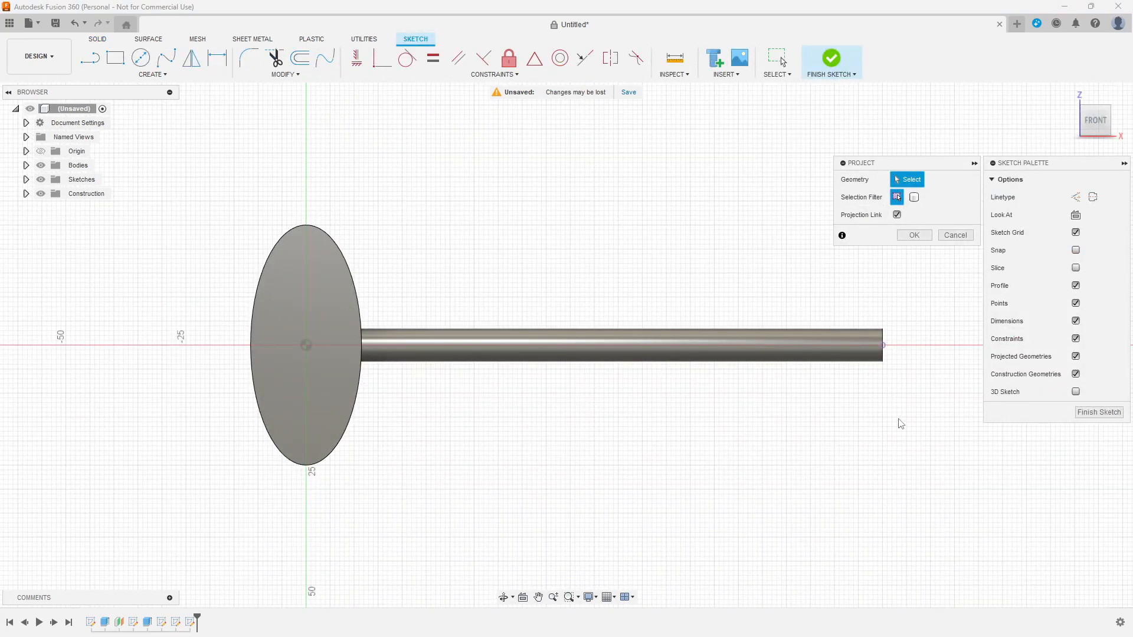
{"action": "scroll", "coordinate": [932, 361], "scroll_direction": "down", "scroll_amount": 2}
{"action": "scroll", "coordinate": [859, 383], "scroll_direction": "up", "scroll_amount": 5}
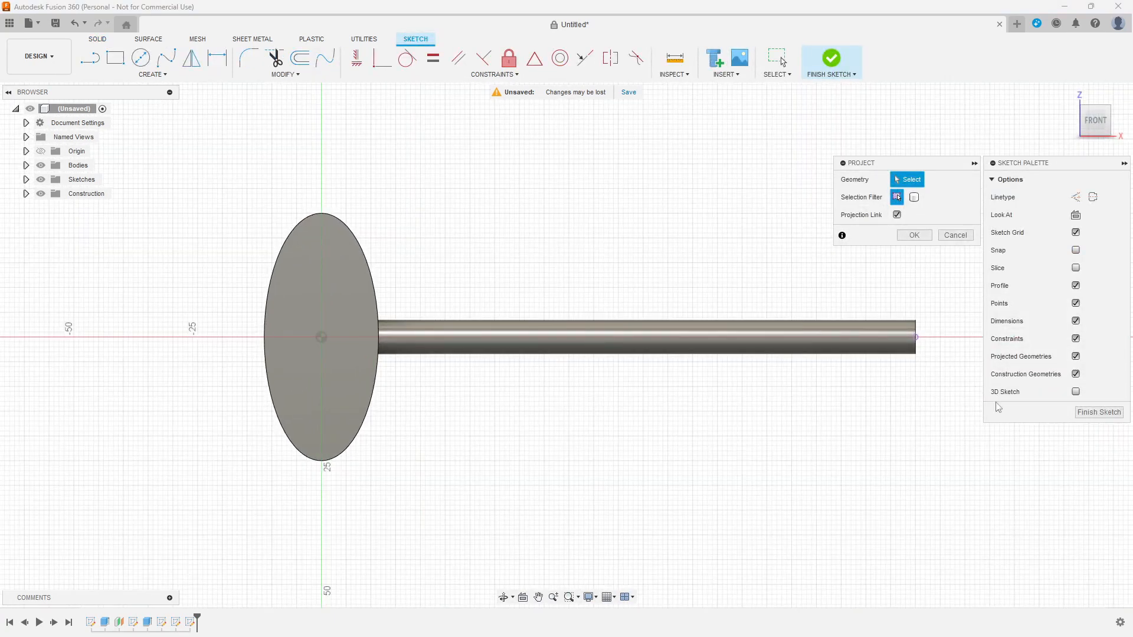
{"action": "scroll", "coordinate": [814, 136], "scroll_direction": "up", "scroll_amount": 3}
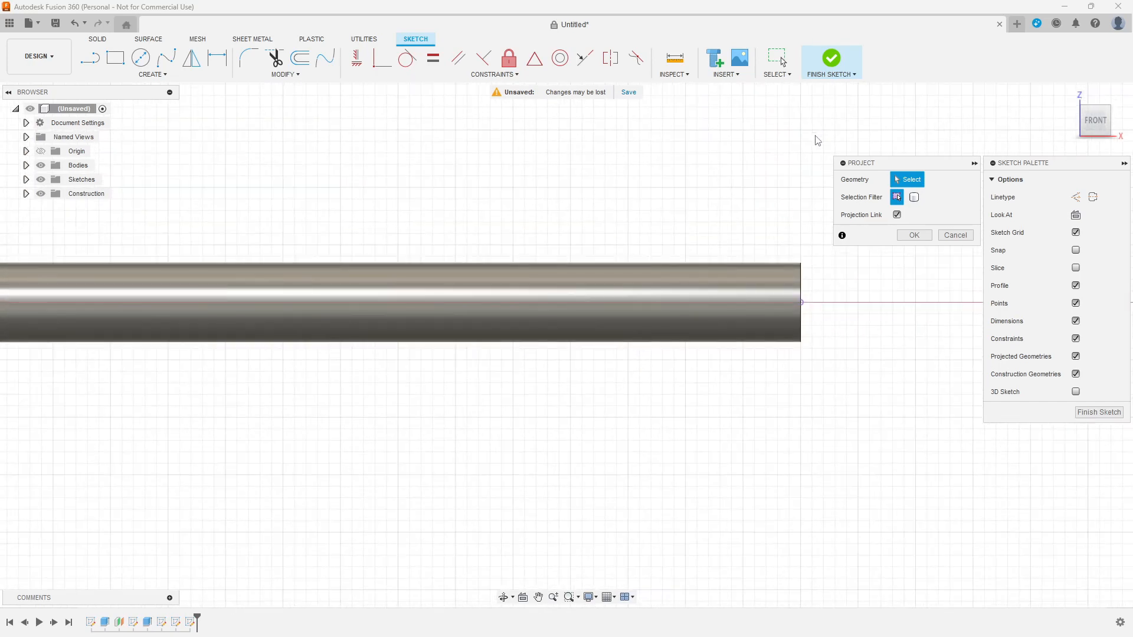
{"action": "scroll", "coordinate": [843, 233], "scroll_direction": "up", "scroll_amount": 3}
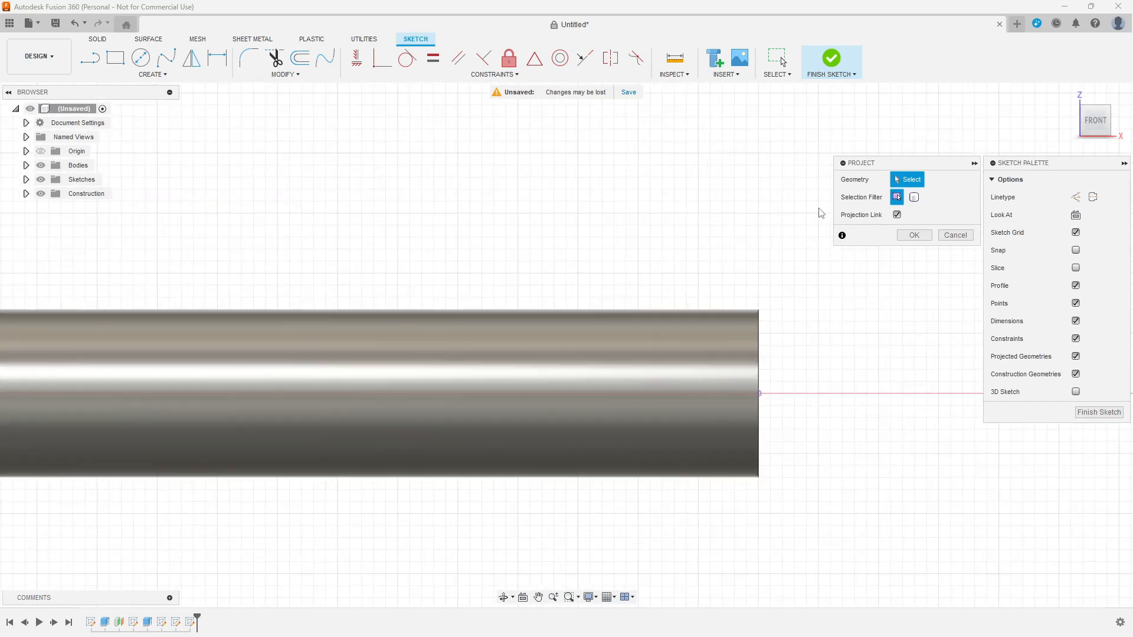
{"action": "scroll", "coordinate": [897, 322], "scroll_direction": "up", "scroll_amount": 2}
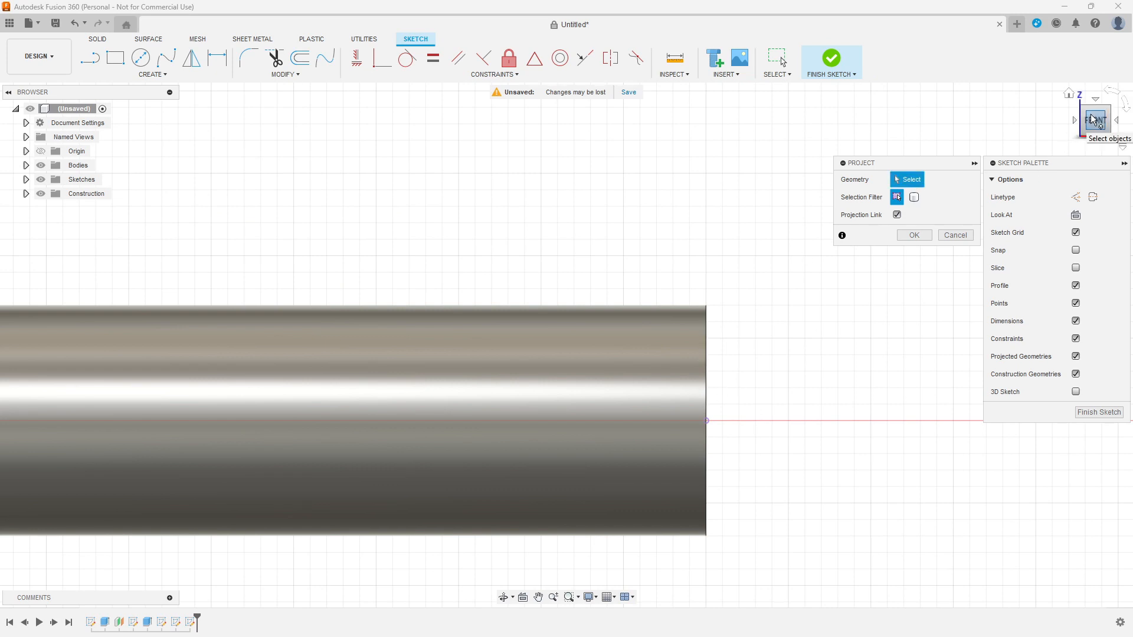
{"action": "left_click", "coordinate": [705, 410]}
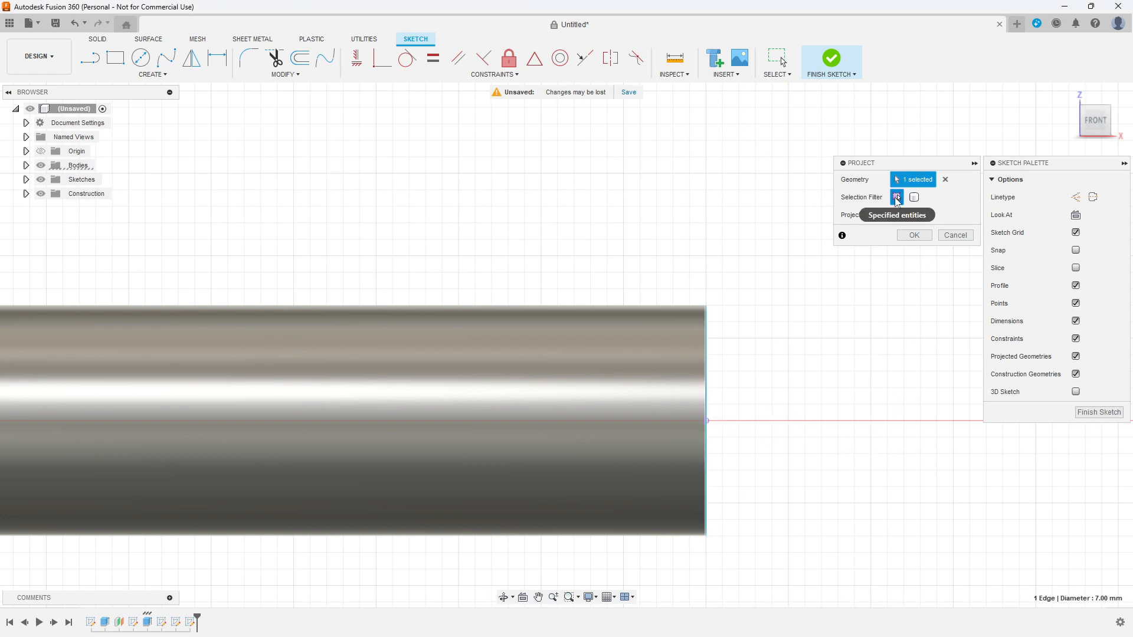
{"action": "left_click", "coordinate": [913, 236]}
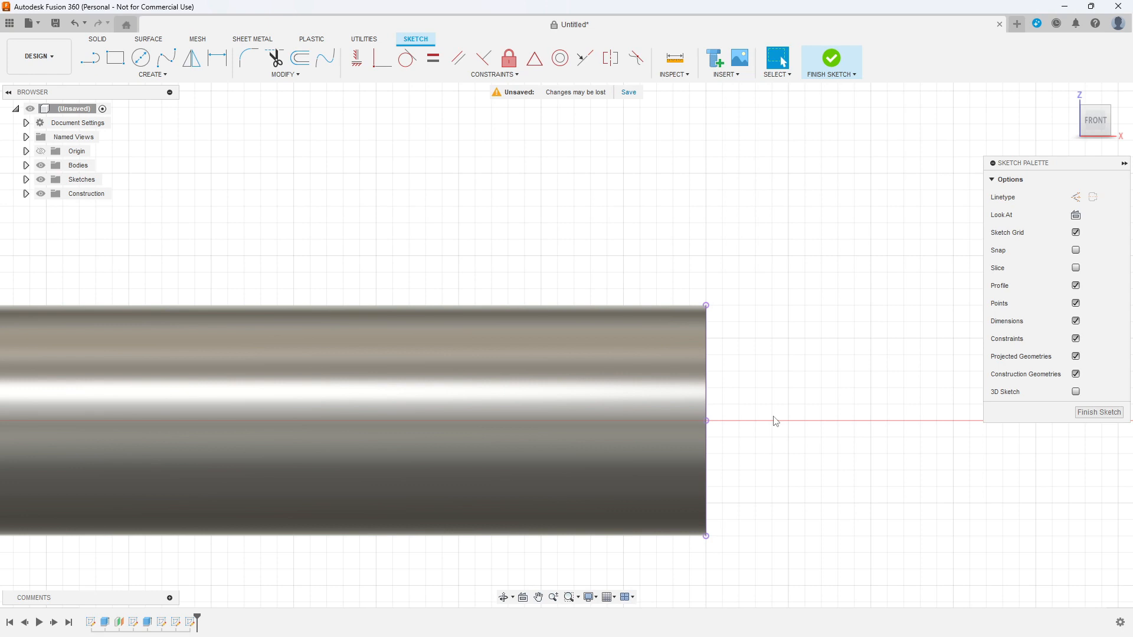
- Draw a 10 mm line from the centre of the projected end edge along the rod's axis towards the elliptical head
{"action": "left_click", "coordinate": [92, 57]}
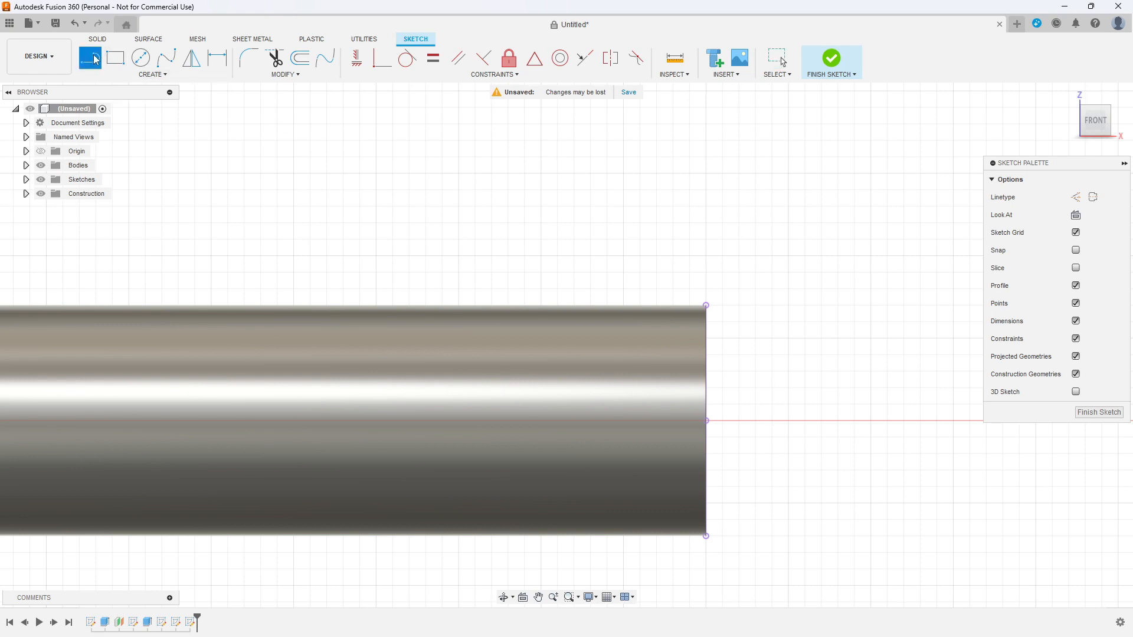
{"action": "left_click", "coordinate": [707, 422]}
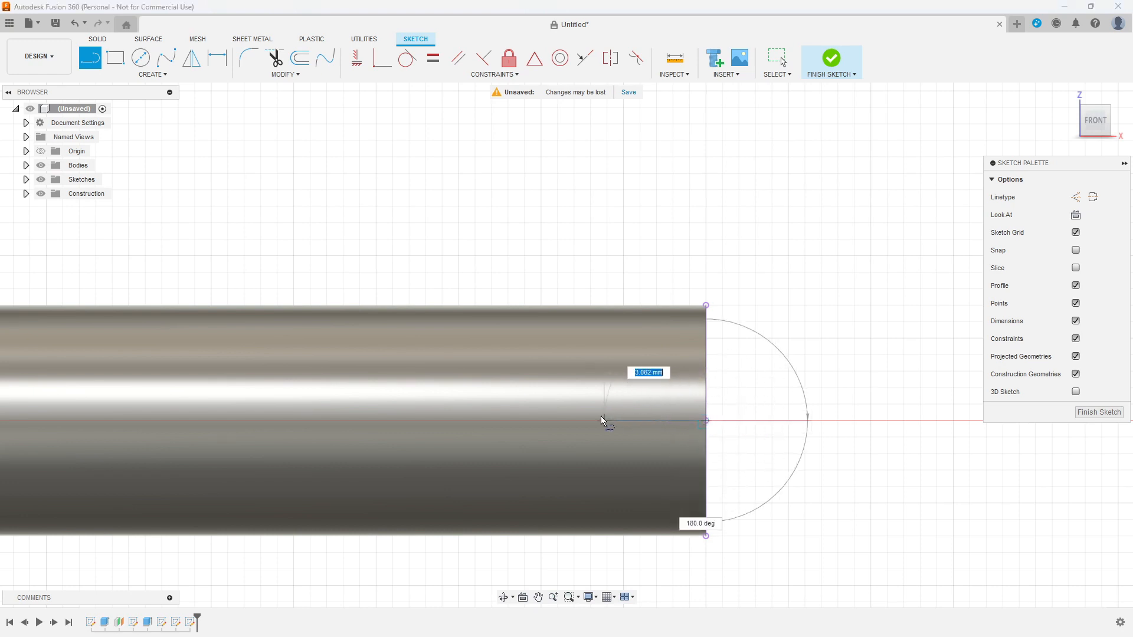
{"action": "type", "text": "10"}
{"action": "key", "text": "Tab"}
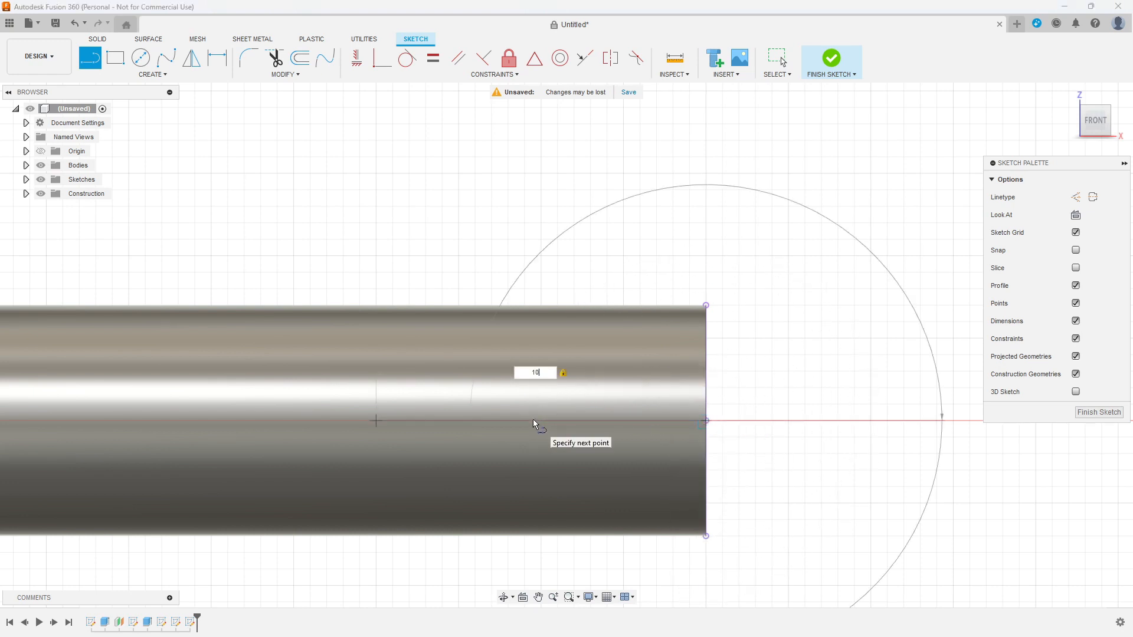
{"action": "key", "text": "Tab"}
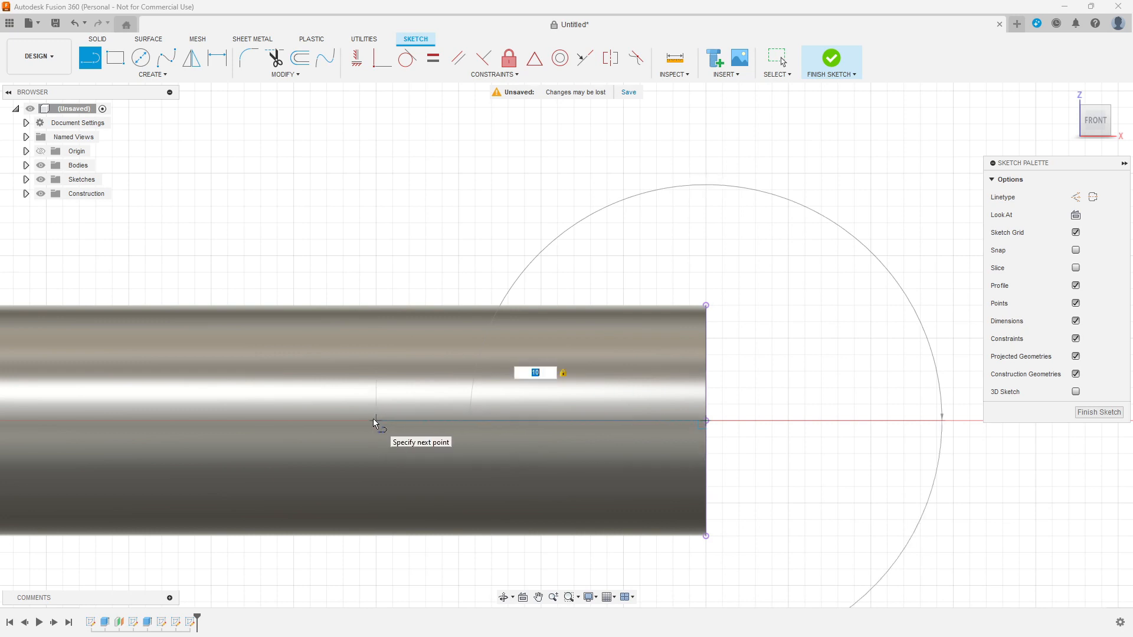
{"action": "left_click", "coordinate": [375, 421]}
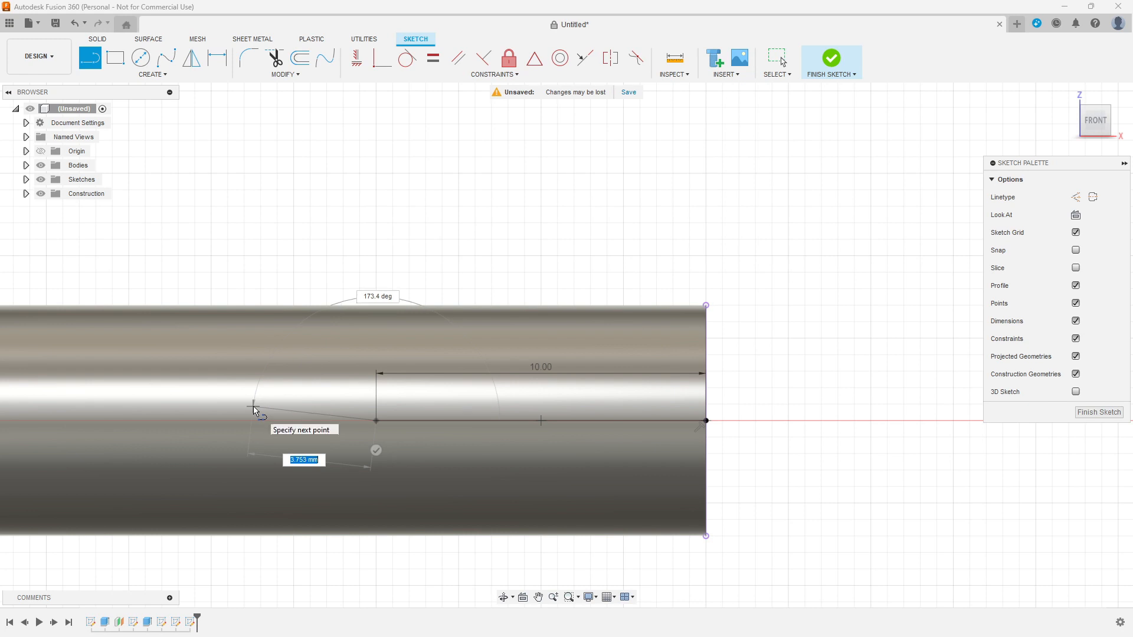
{"action": "key", "text": "Escape"}
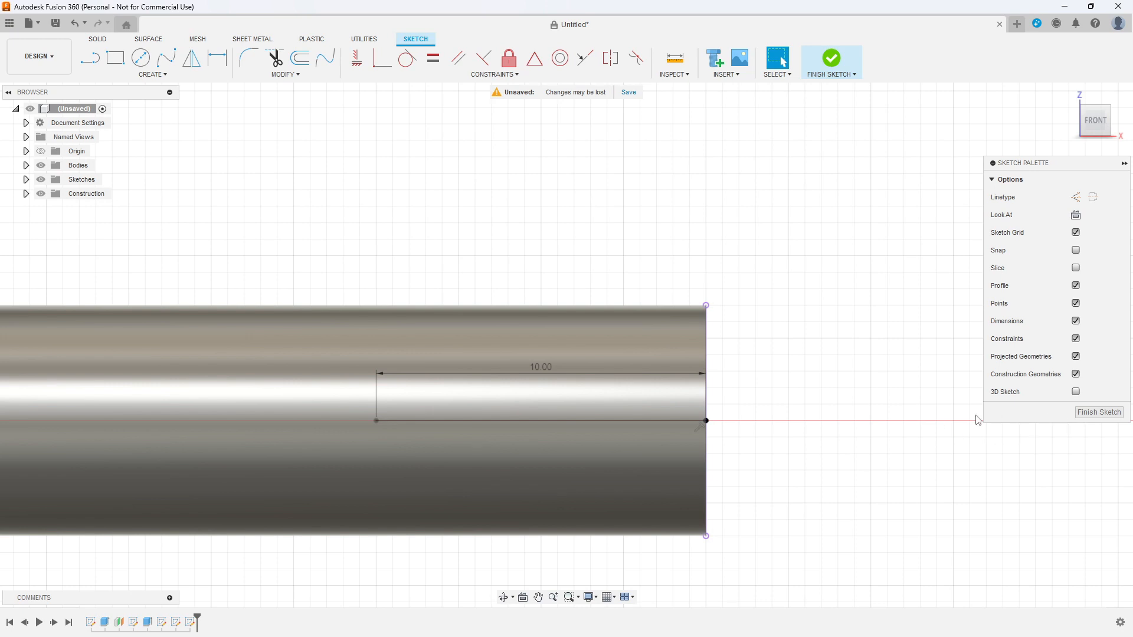
- Sketch a 25 by 25 mm rectangle from the inner end of the 10 mm line, extending towards the head and below the rod's axis
{"action": "left_click", "coordinate": [539, 597]}
{"action": "mouse_move", "coordinate": [418, 455]}
{"action": "left_mouse_down"}
{"action": "mouse_move", "coordinate": [667, 394]}
{"action": "mouse_move", "coordinate": [713, 398]}
{"action": "left_mouse_up"}
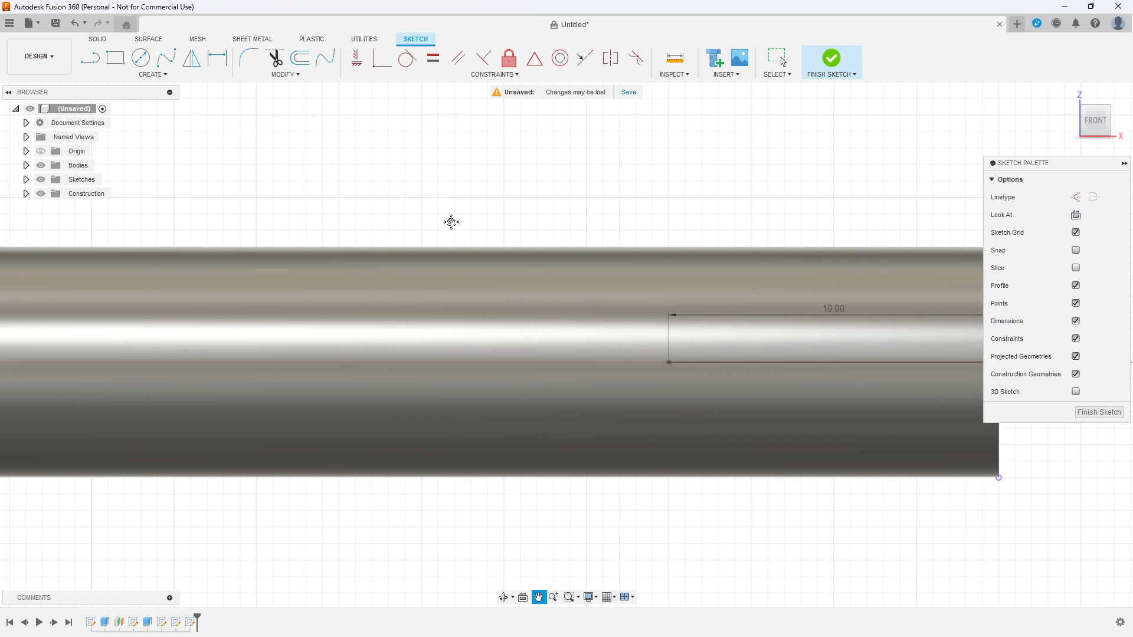
{"action": "scroll", "coordinate": [384, 285], "scroll_direction": "down", "scroll_amount": 2}
{"action": "scroll", "coordinate": [384, 286], "scroll_direction": "down", "scroll_amount": 5}
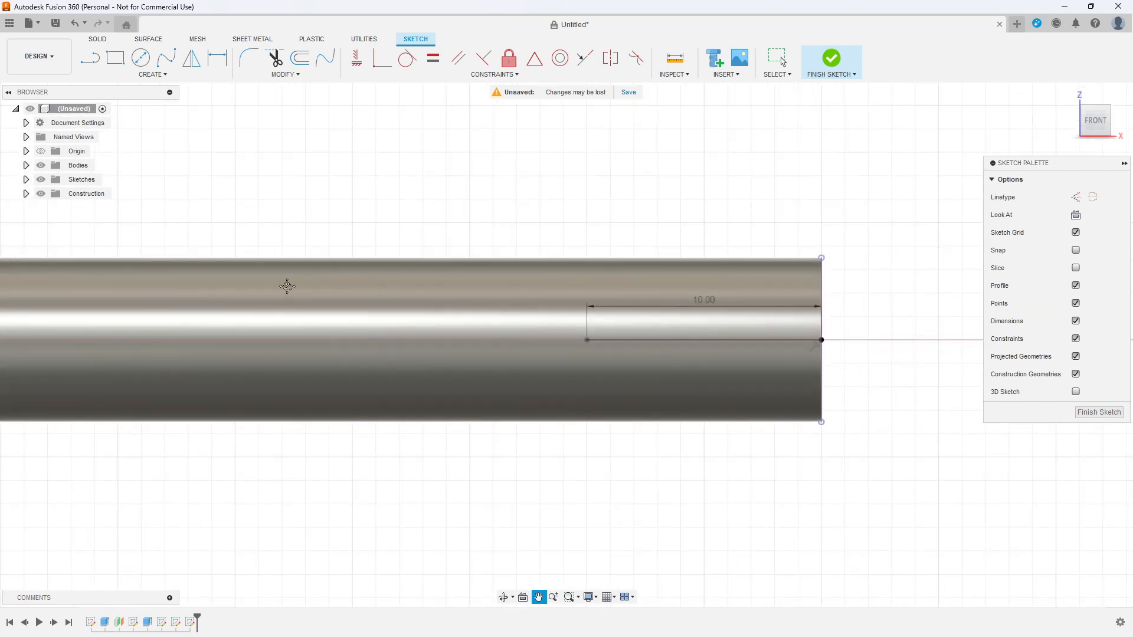
{"action": "left_click_drag", "start_coordinate": [264, 407], "coordinate": [537, 412]}
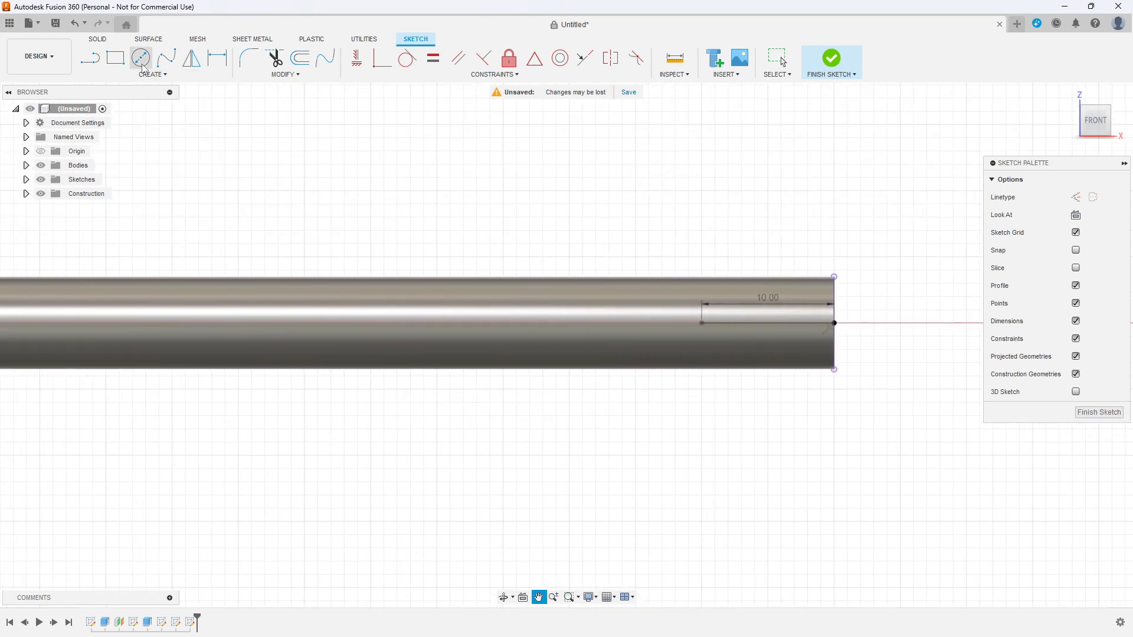
{"action": "left_click", "coordinate": [115, 59]}
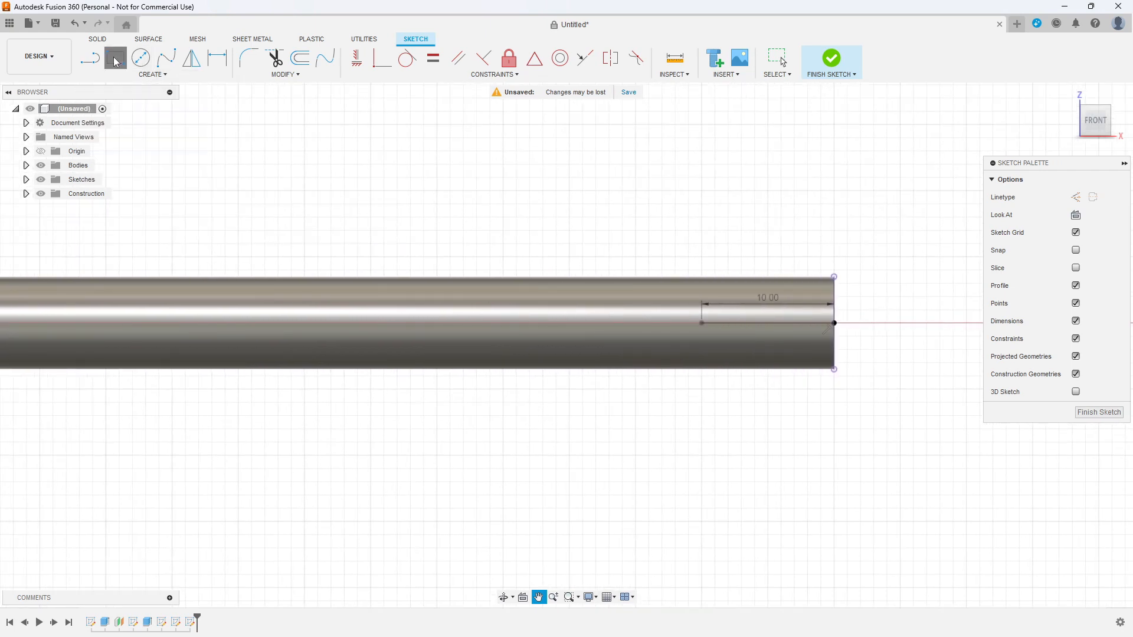
{"action": "left_click", "coordinate": [702, 323]}
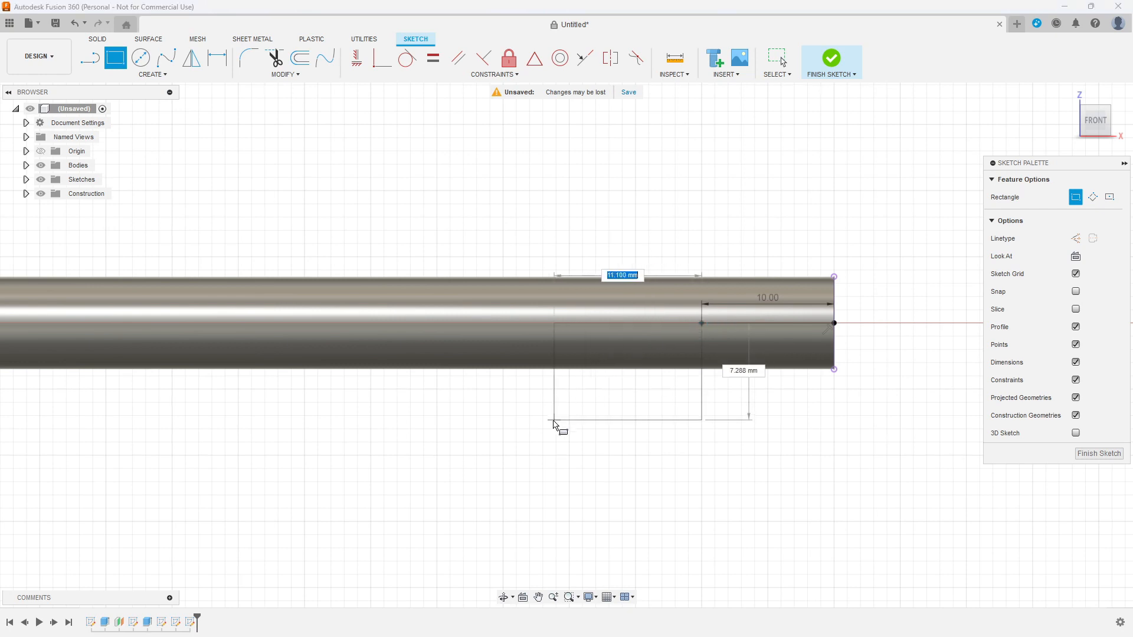
{"action": "type", "text": "25"}
{"action": "key", "text": "Tab"}
{"action": "type", "text": "25"}
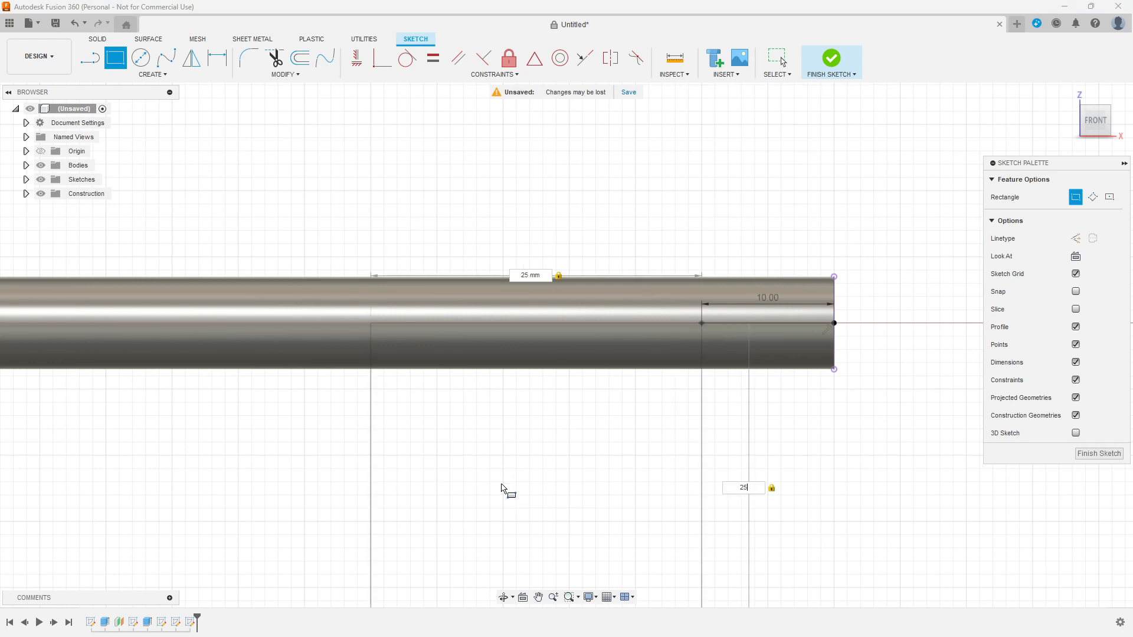
{"action": "key", "text": "Return"}
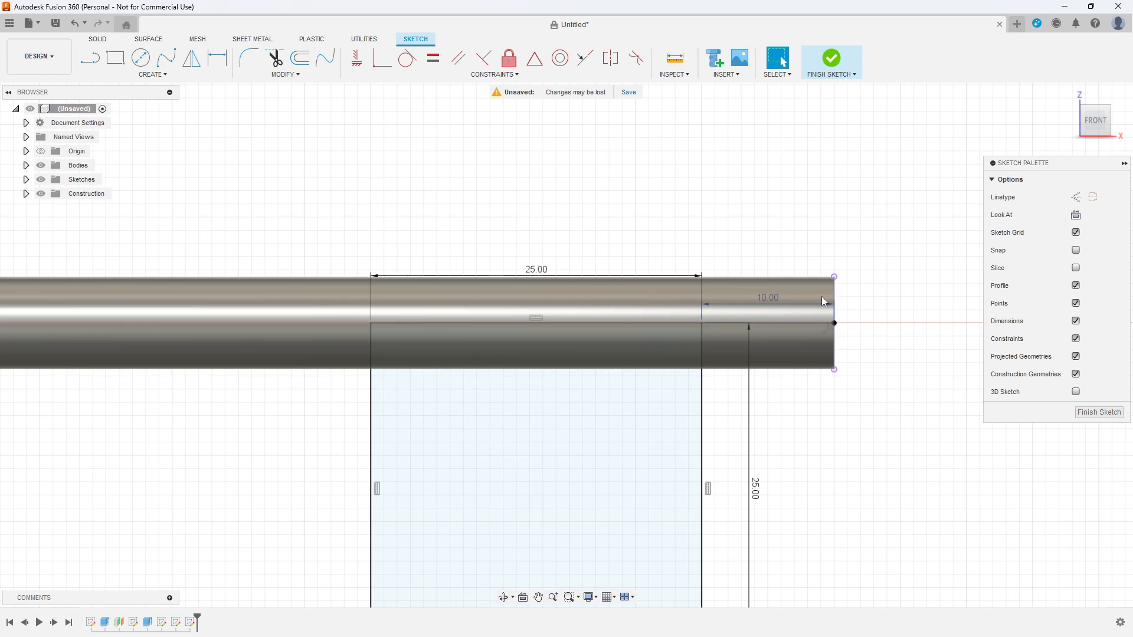
- Draw a 5 mm line along the square's lower edge, starting from its lower corner on the head side
{"action": "left_click", "coordinate": [699, 534]}
{"action": "left_click", "coordinate": [538, 597]}
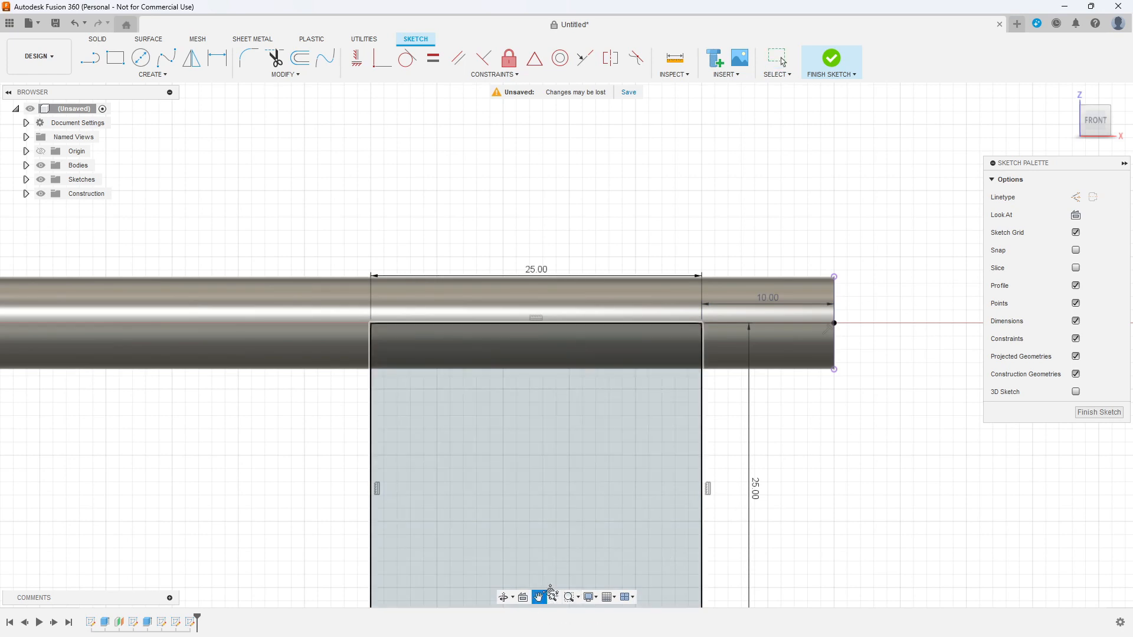
{"action": "left_click_drag", "start_coordinate": [800, 546], "coordinate": [795, 405]}
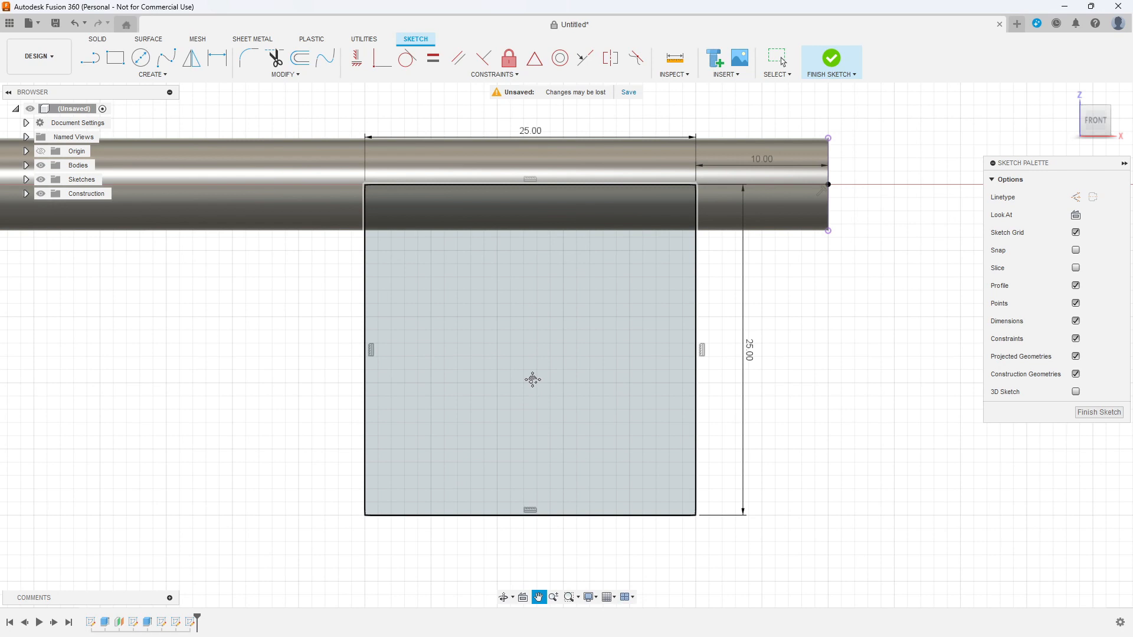
{"action": "key", "text": "Escape"}
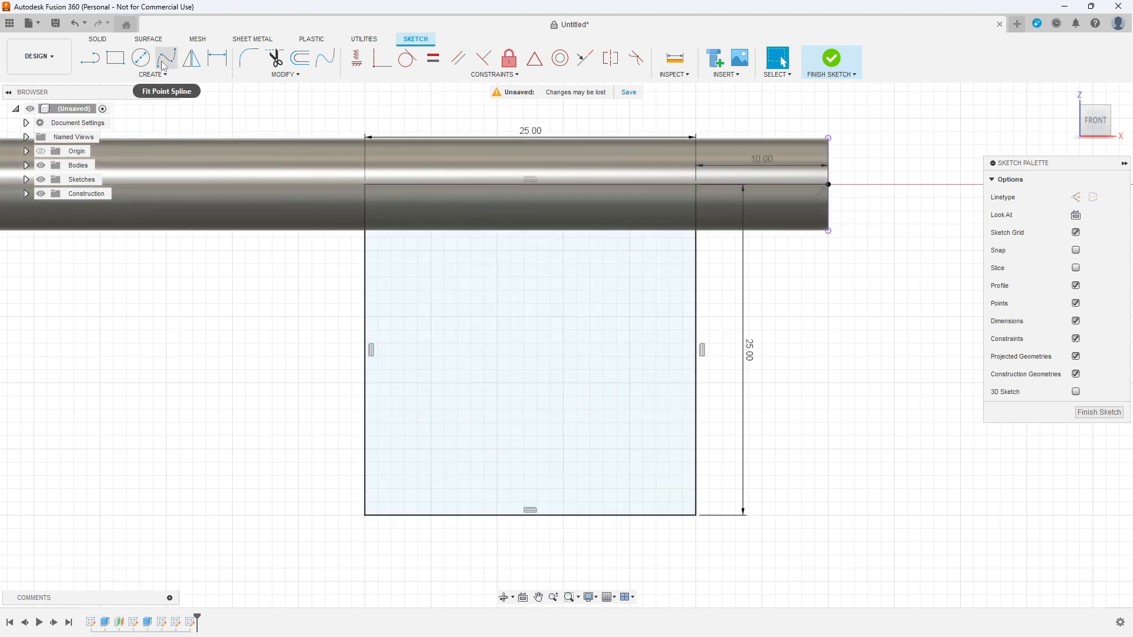
{"action": "left_click", "coordinate": [90, 59]}
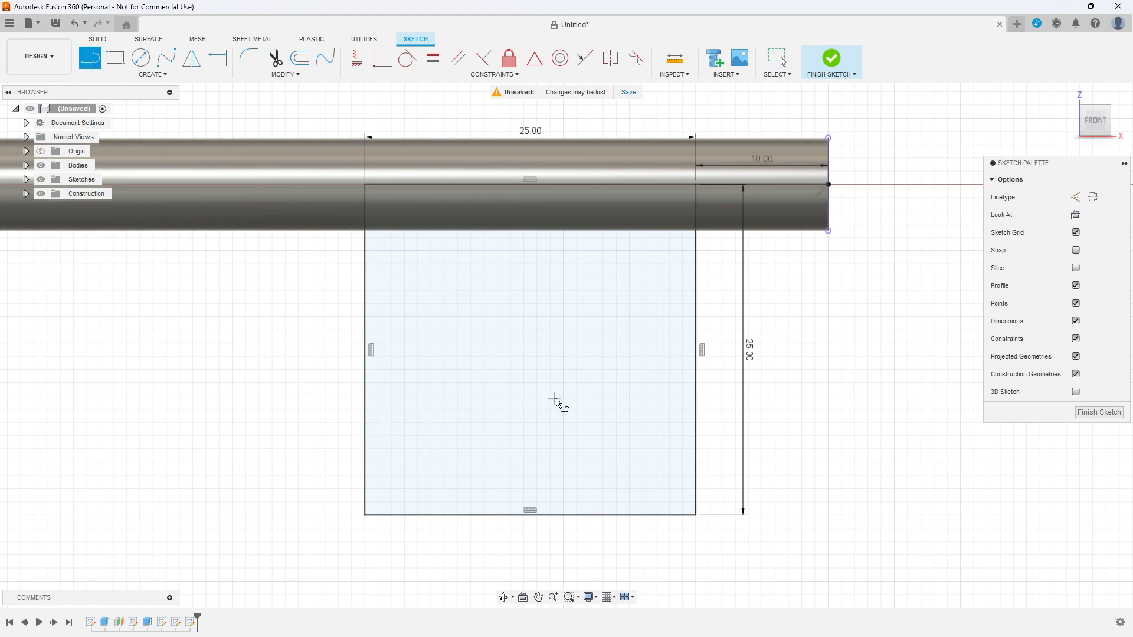
{"action": "left_click", "coordinate": [366, 516]}
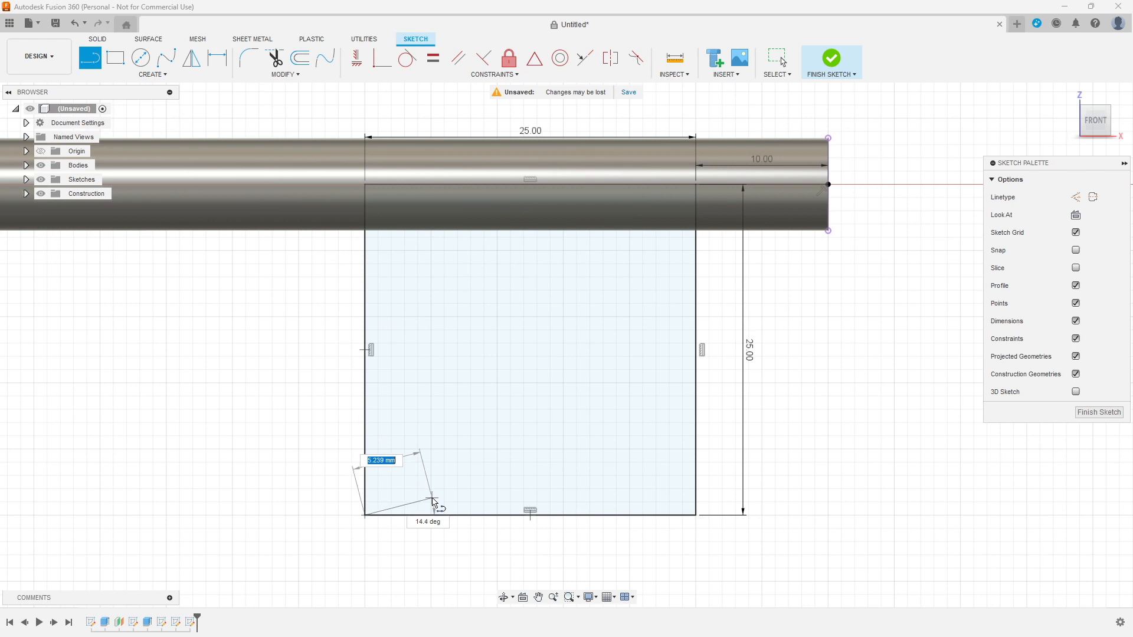
{"action": "type", "text": "5"}
{"action": "key", "text": "Return"}
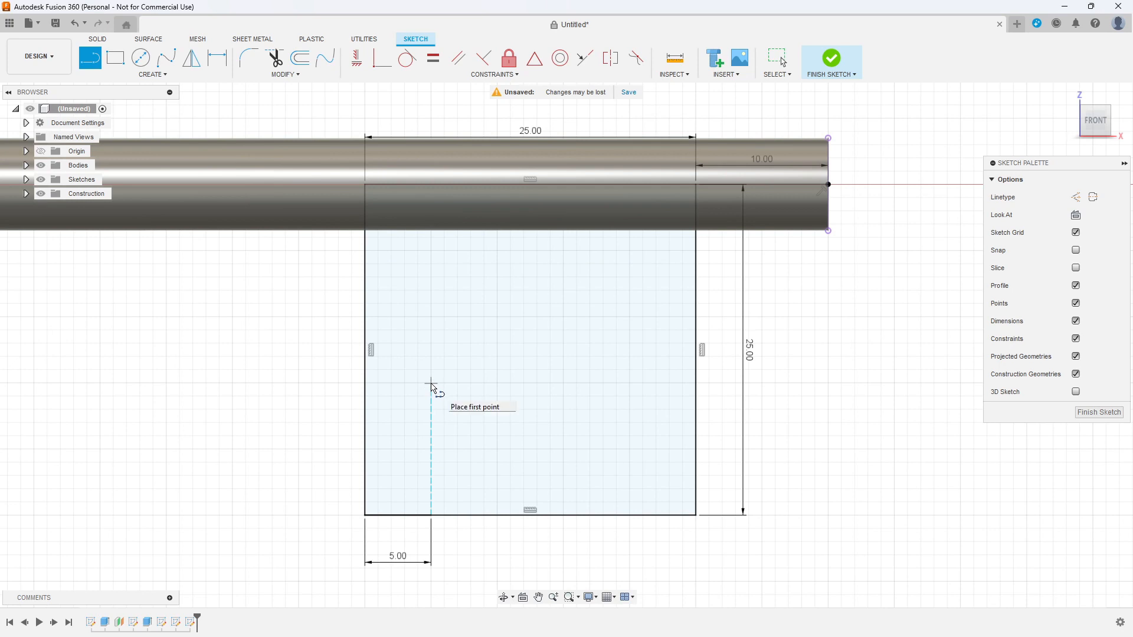
- From the 5 mm line's inner end, draw connected lines 10 mm up, 5 mm towards the rod's free end and 10 mm up
{"action": "left_click", "coordinate": [431, 515]}
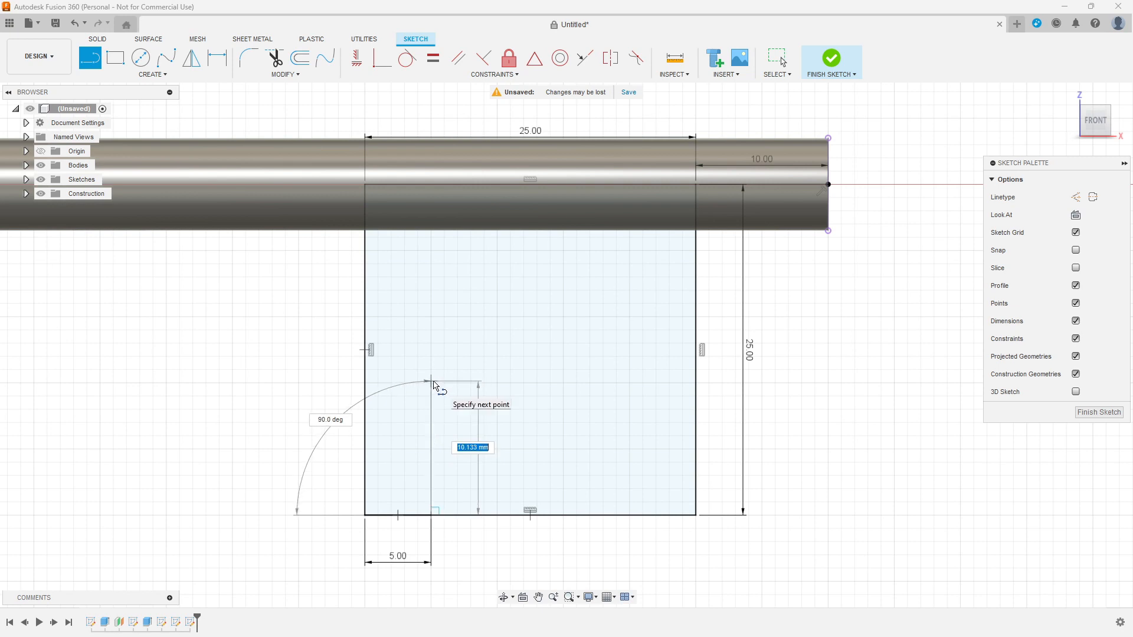
{"action": "type", "text": "10"}
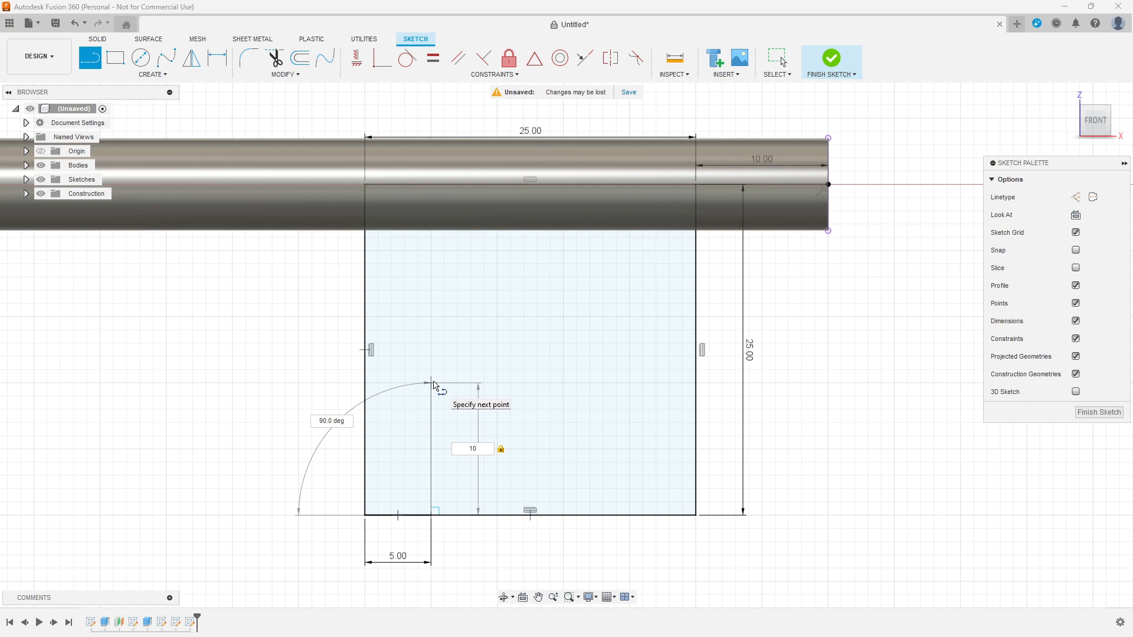
{"action": "key", "text": "Return"}
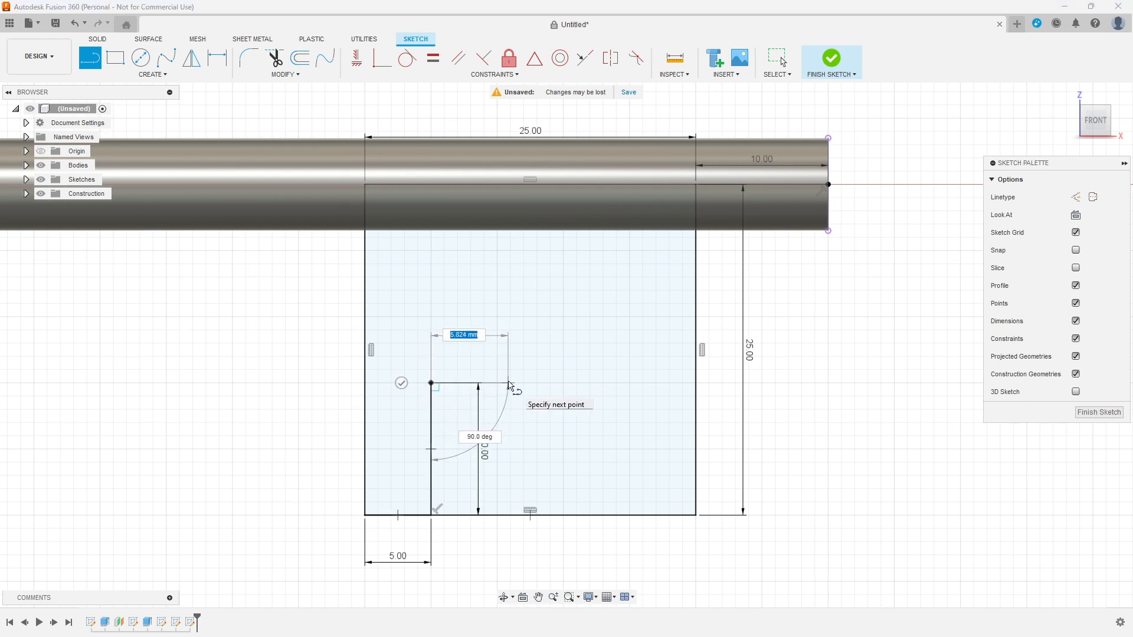
{"action": "type", "text": "5"}
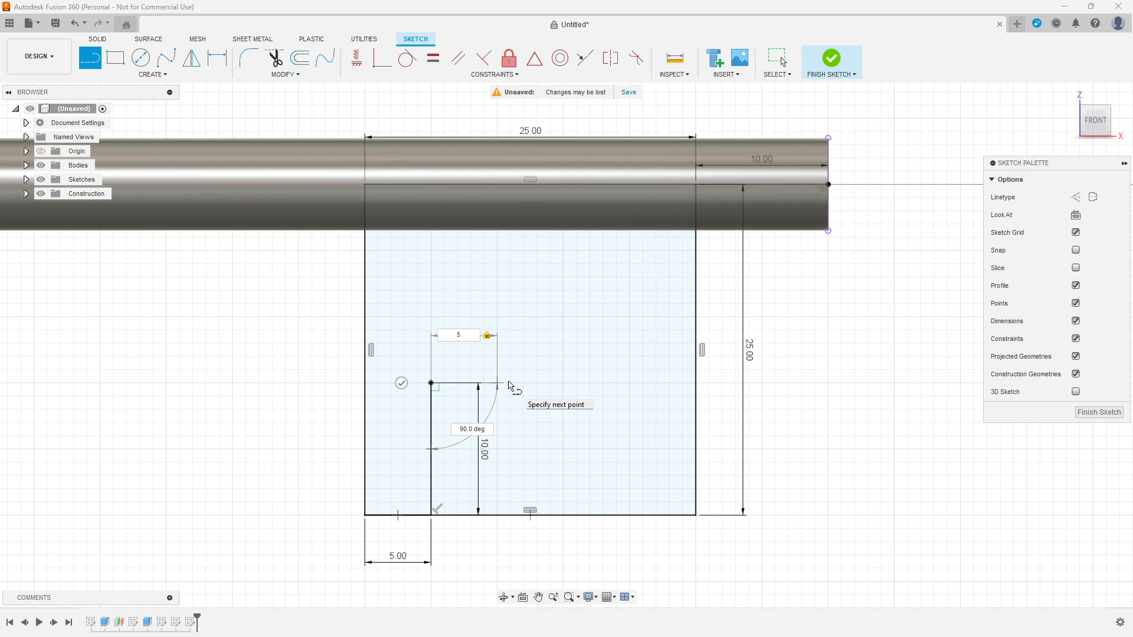
{"action": "key", "text": "Return"}
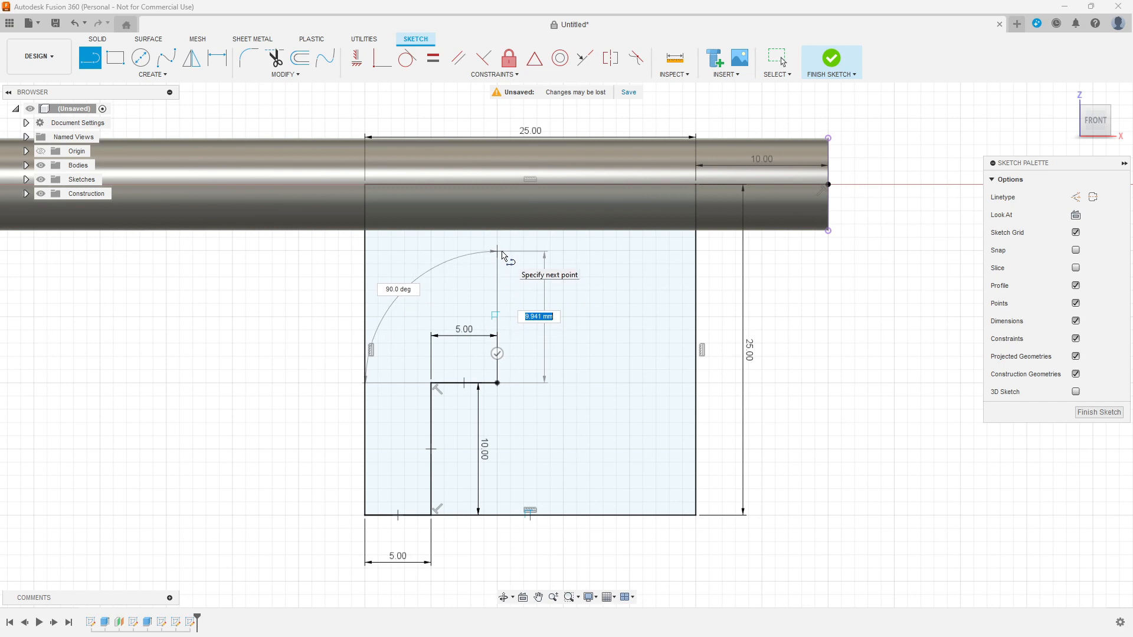
{"action": "type", "text": "10"}
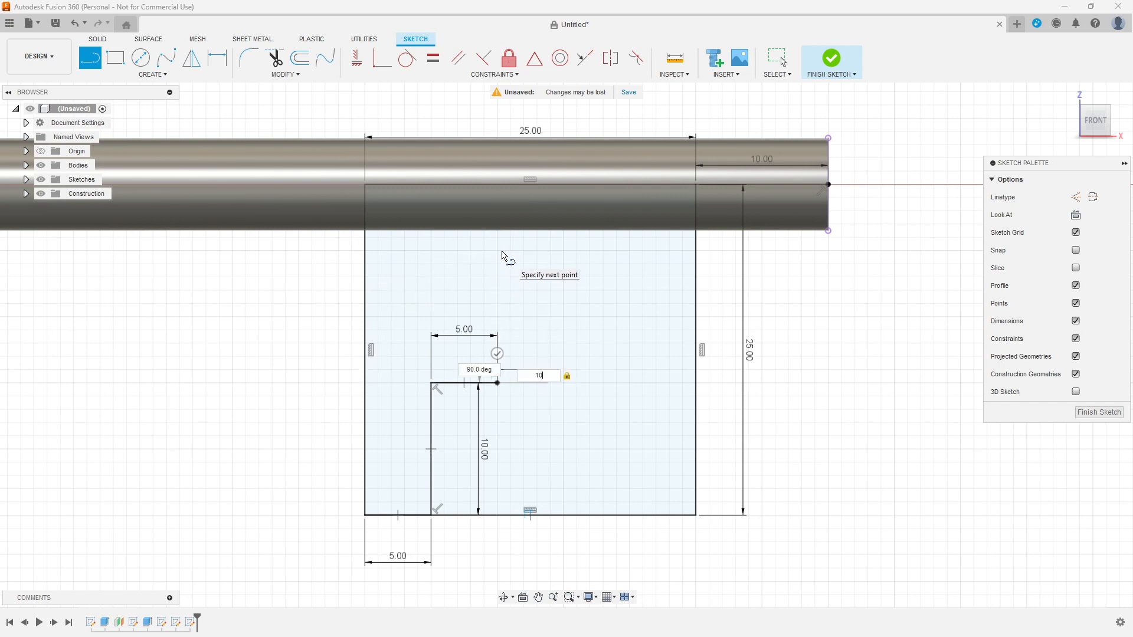
{"action": "key", "text": "Return"}
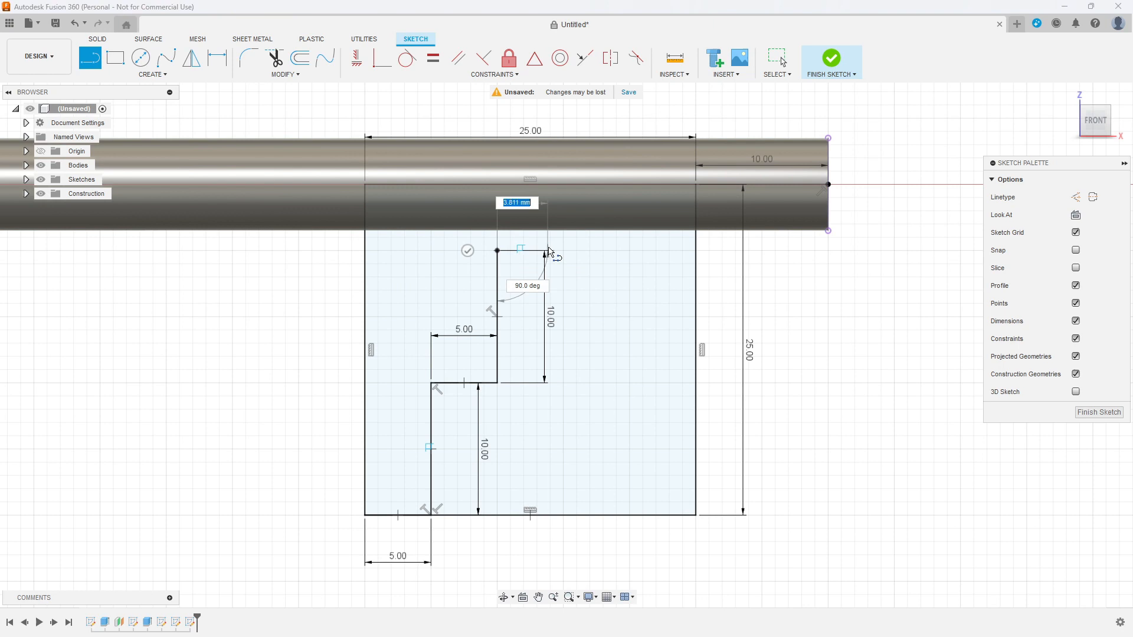
- Continue the stepped outline 5 mm towards the rod's free end, 5 mm down and another 5 mm towards the free end
{"action": "type", "text": "5"}
{"action": "key", "text": "Return"}
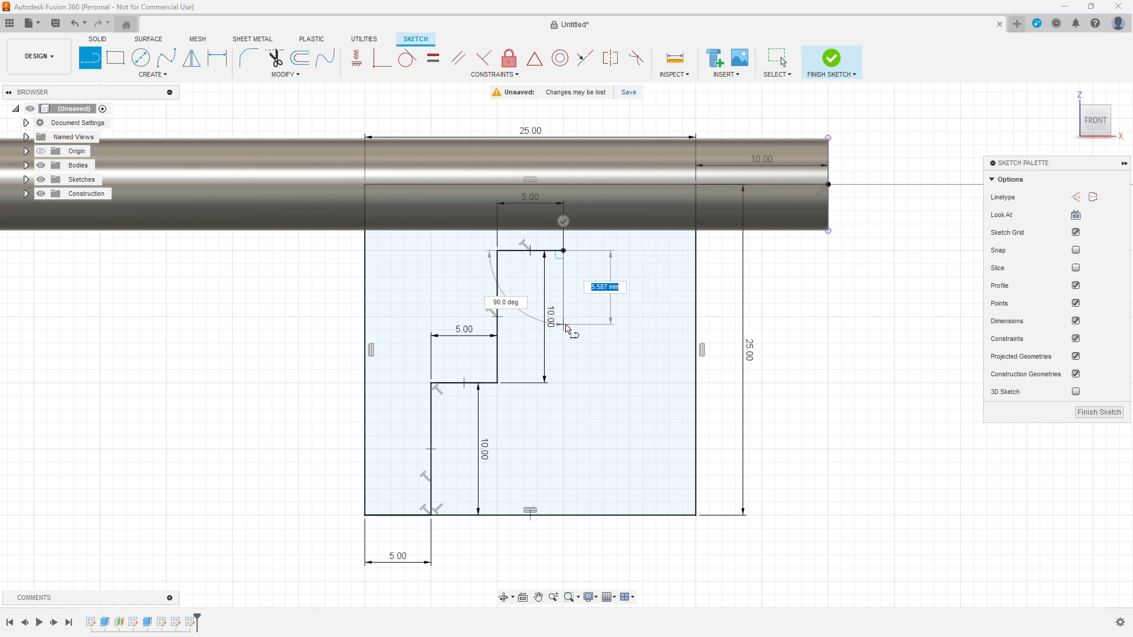
{"action": "type", "text": "5"}
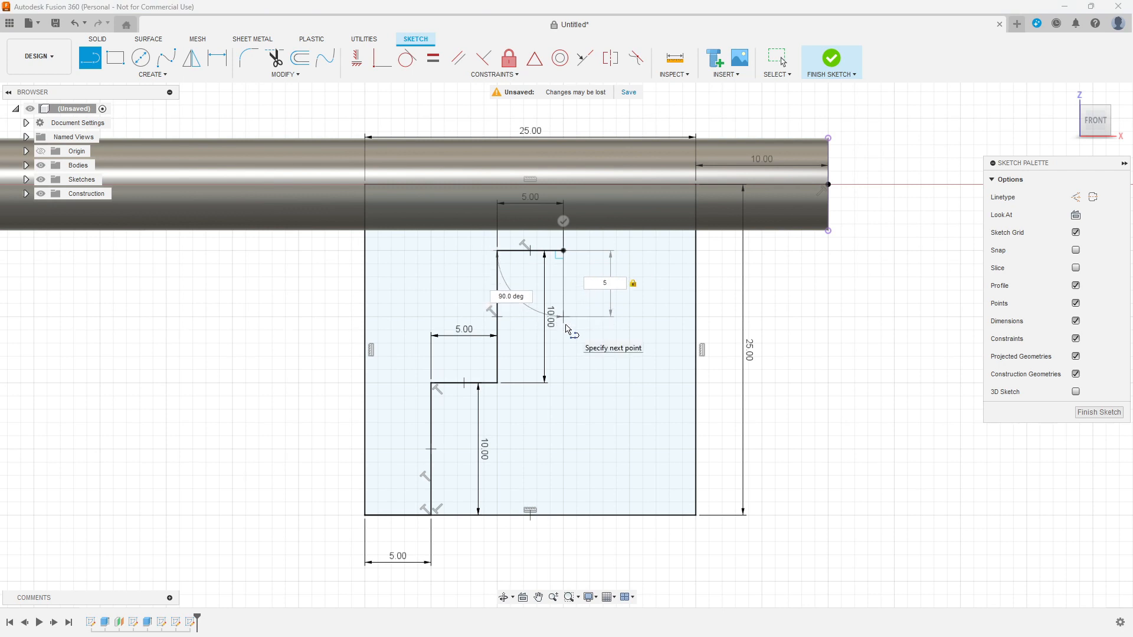
{"action": "key", "text": "Return"}
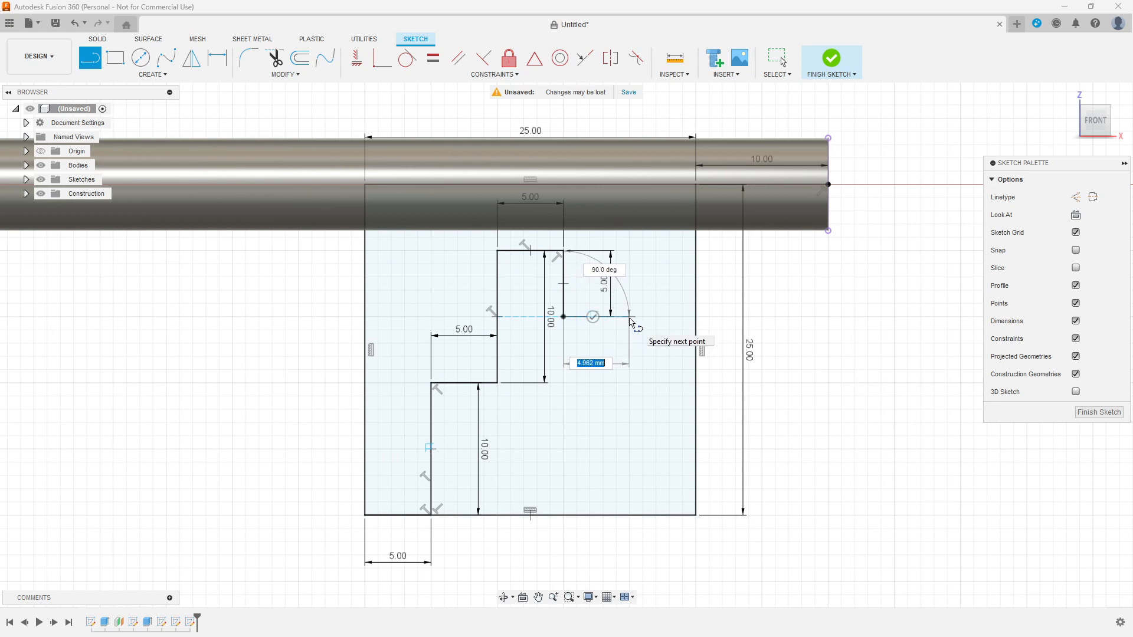
{"action": "type", "text": "5"}
{"action": "key", "text": "Return"}
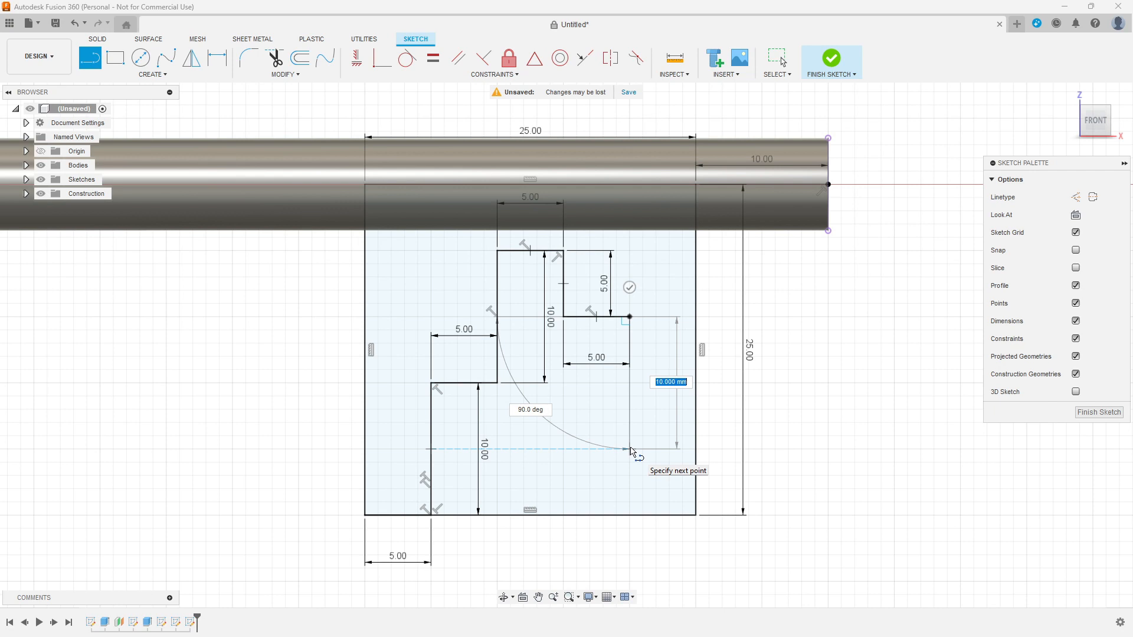
- Complete the stepped outline with lines 10 mm down, 5 mm back towards the head and 5 mm down to the square's lower edge
{"action": "left_click", "coordinate": [630, 450]}
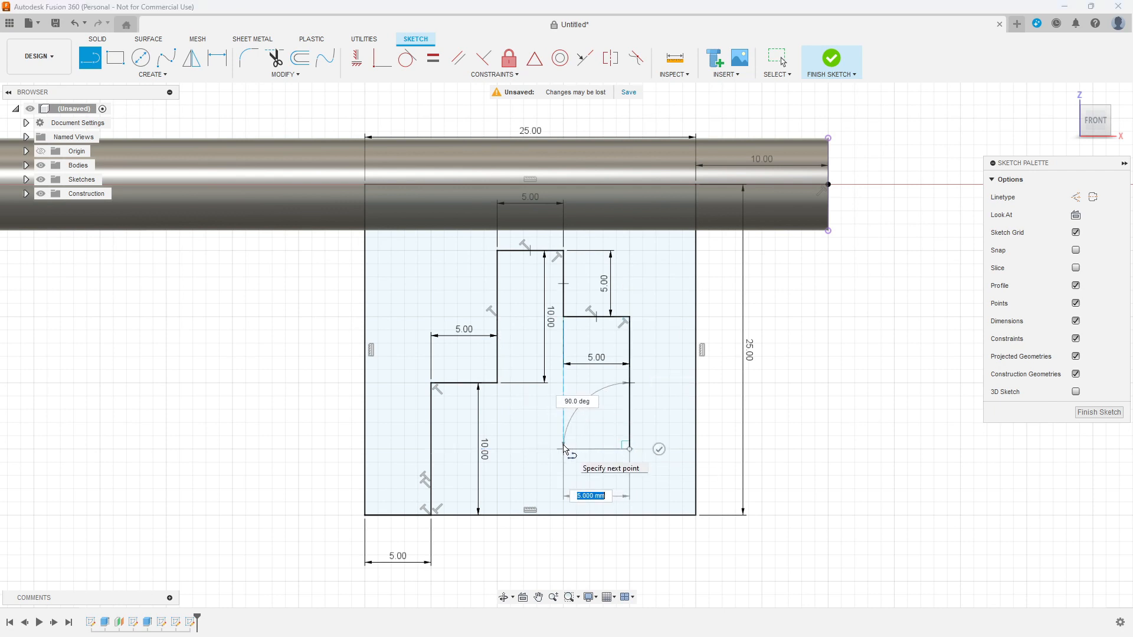
{"action": "left_click", "coordinate": [564, 449]}
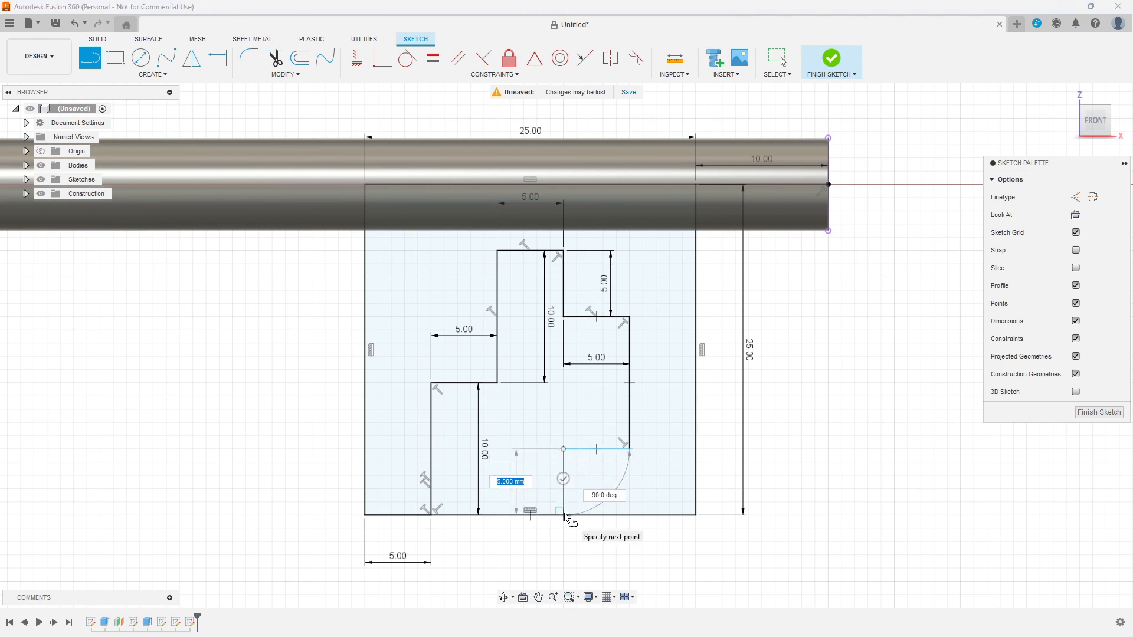
{"action": "left_click", "coordinate": [563, 515]}
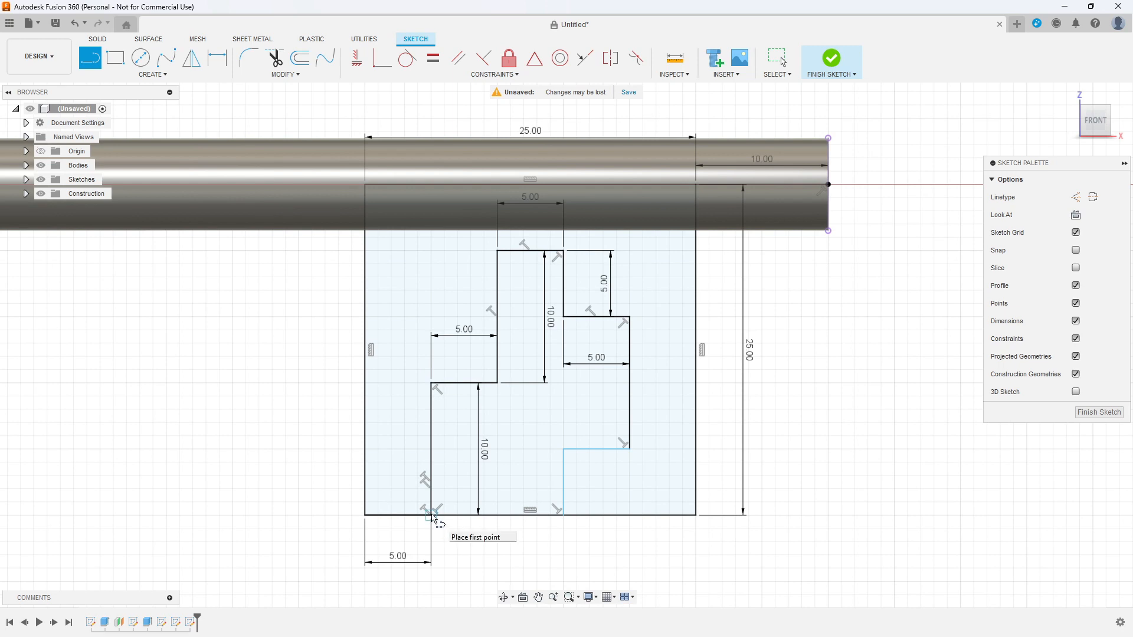
{"action": "left_click", "coordinate": [432, 516]}
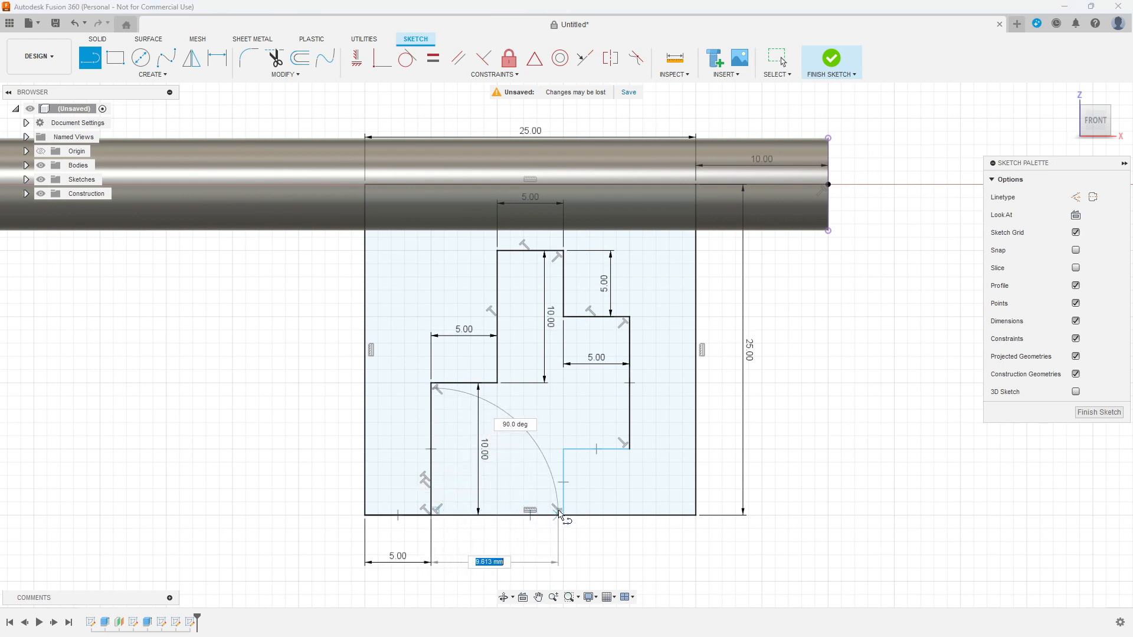
{"action": "key", "text": "Escape"}
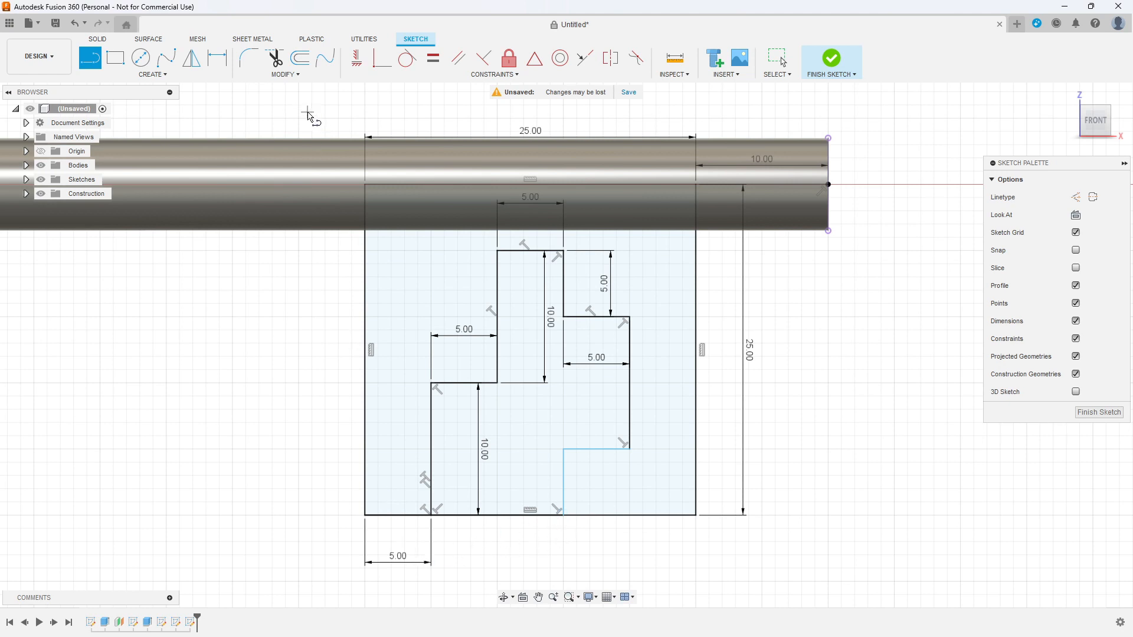
- Trim the 5 mm section of the square's lower edge at the head-side corner and finish the sketch
{"action": "left_click", "coordinate": [275, 59]}
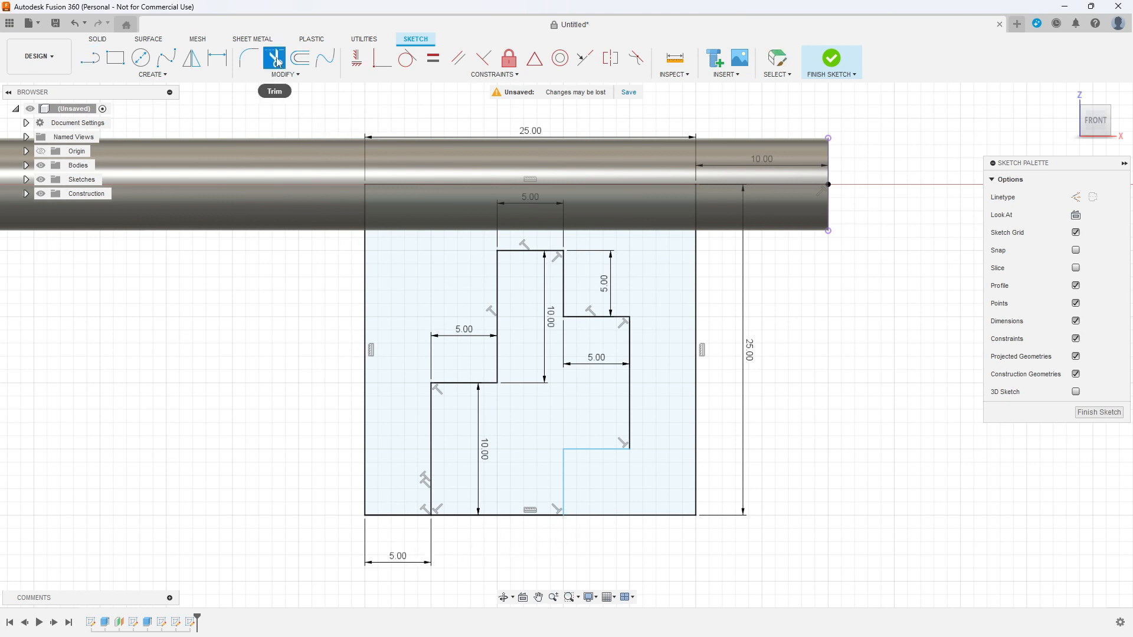
{"action": "left_click", "coordinate": [401, 516]}
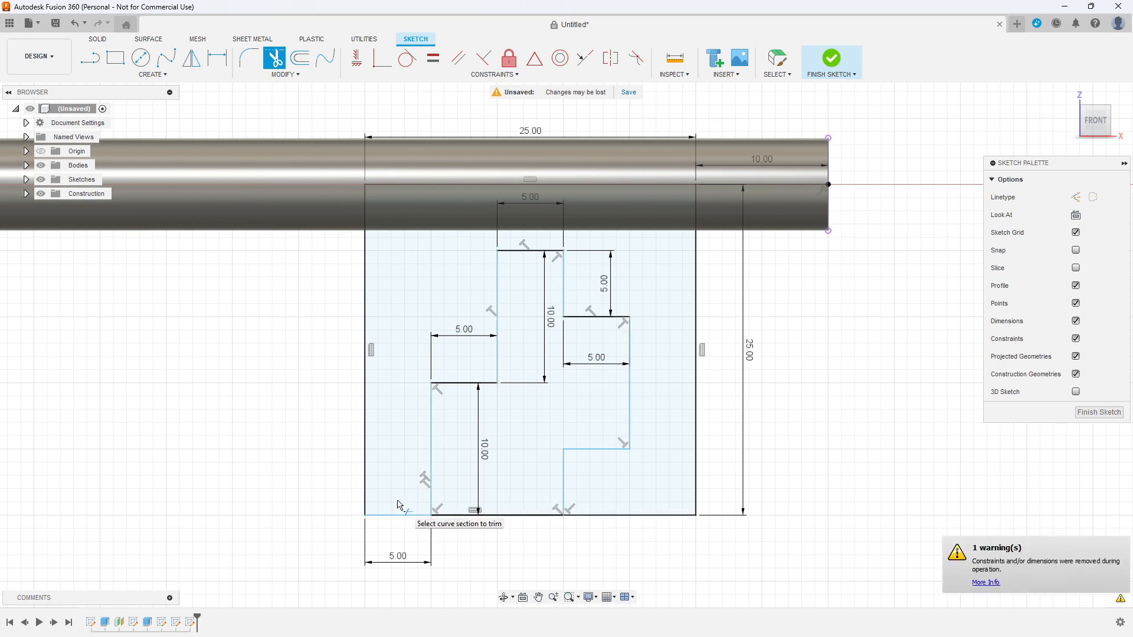
{"action": "left_click", "coordinate": [1080, 408]}
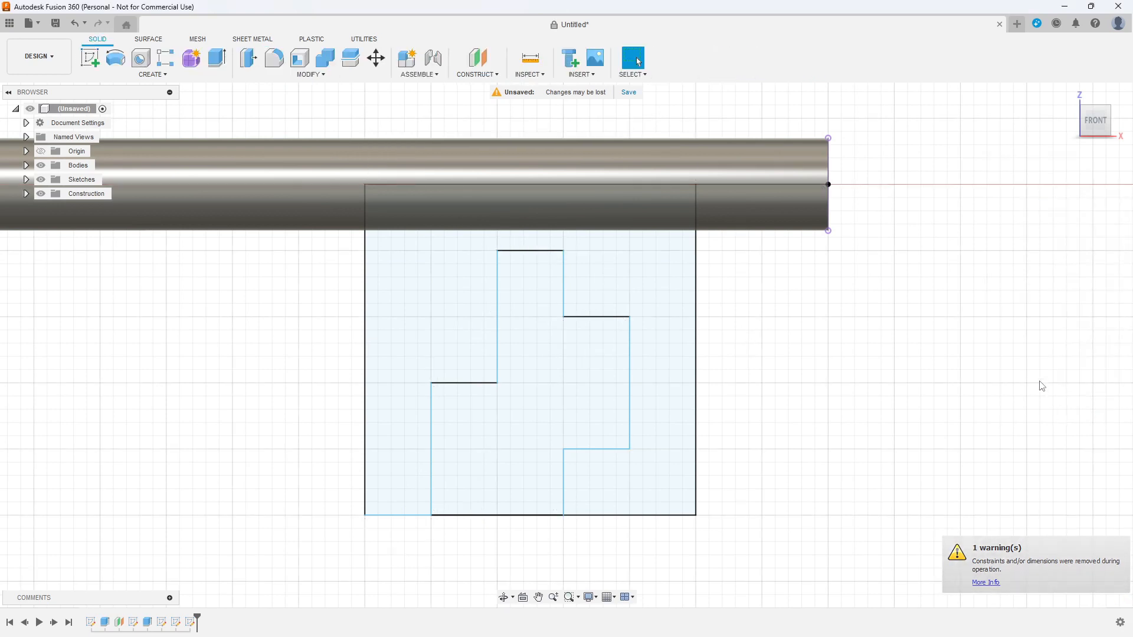
- Extrude the square profile around the stepped cutout symmetrically by 2.5 mm per side and join it to the rod
{"action": "left_click_drag", "start_coordinate": [1090, 125], "coordinate": [1021, 140]}
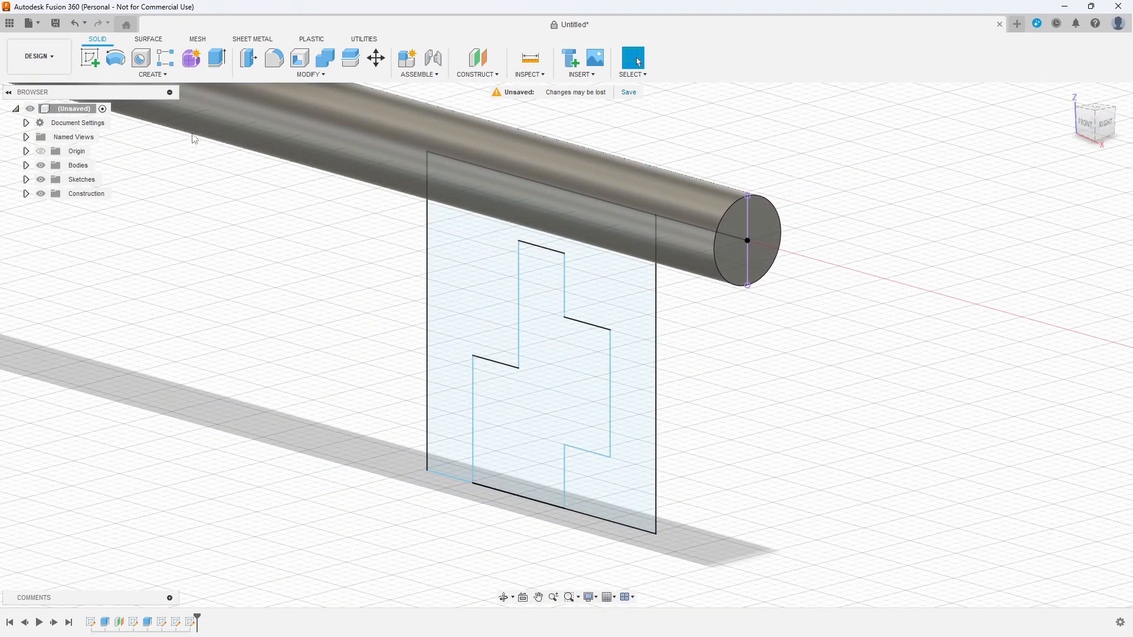
{"action": "left_click", "coordinate": [217, 59]}
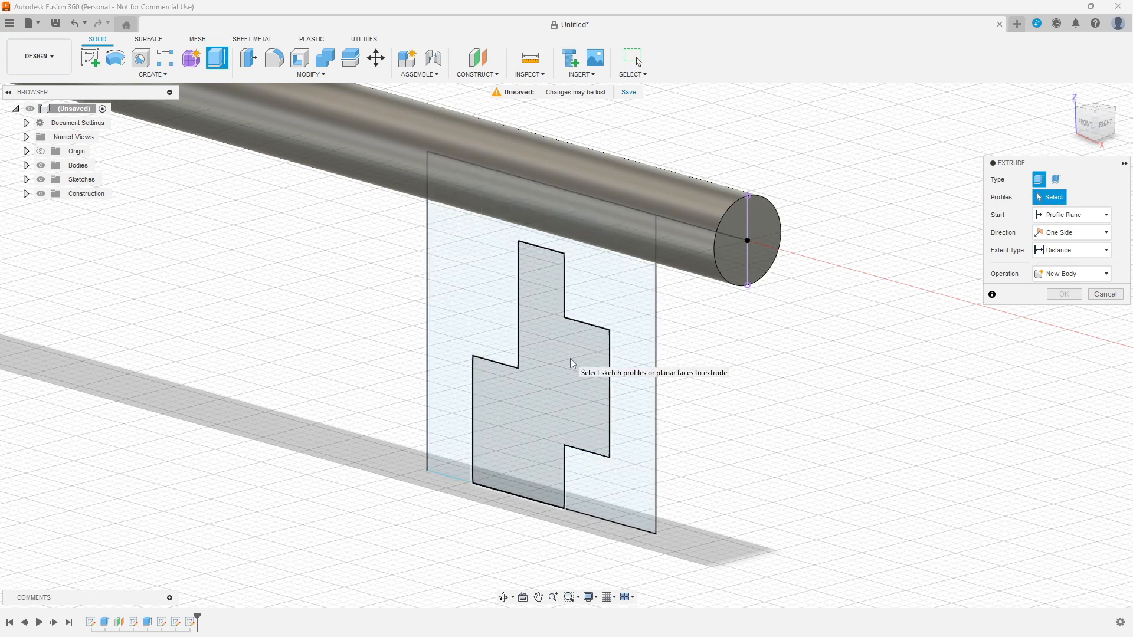
{"action": "left_click", "coordinate": [599, 300]}
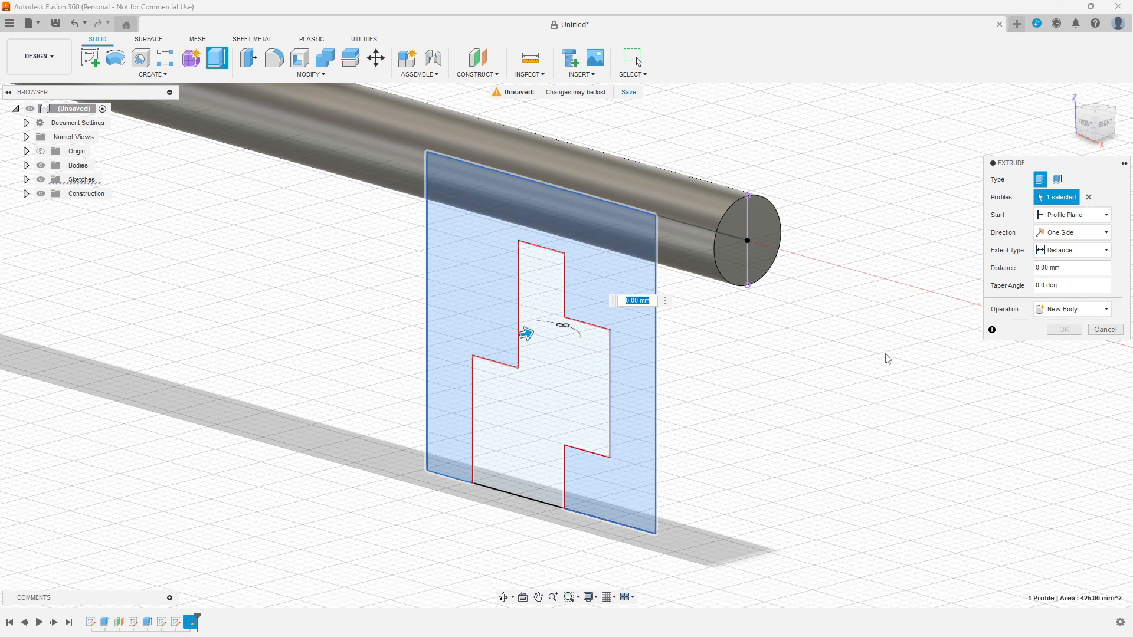
{"action": "left_click", "coordinate": [1107, 251]}
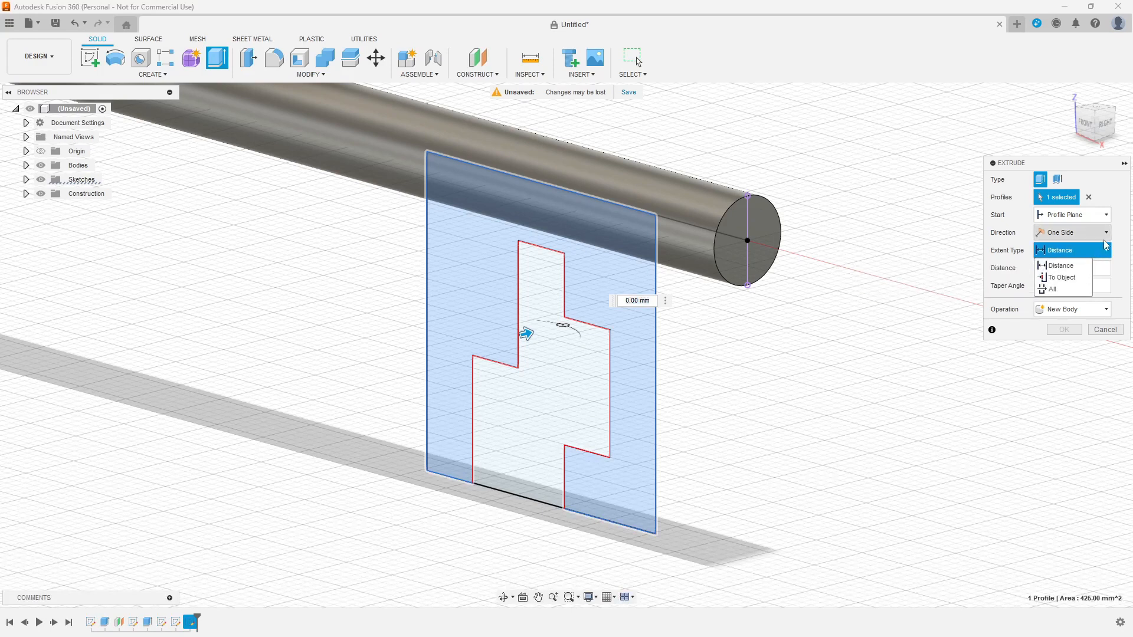
{"action": "left_click", "coordinate": [1109, 235]}
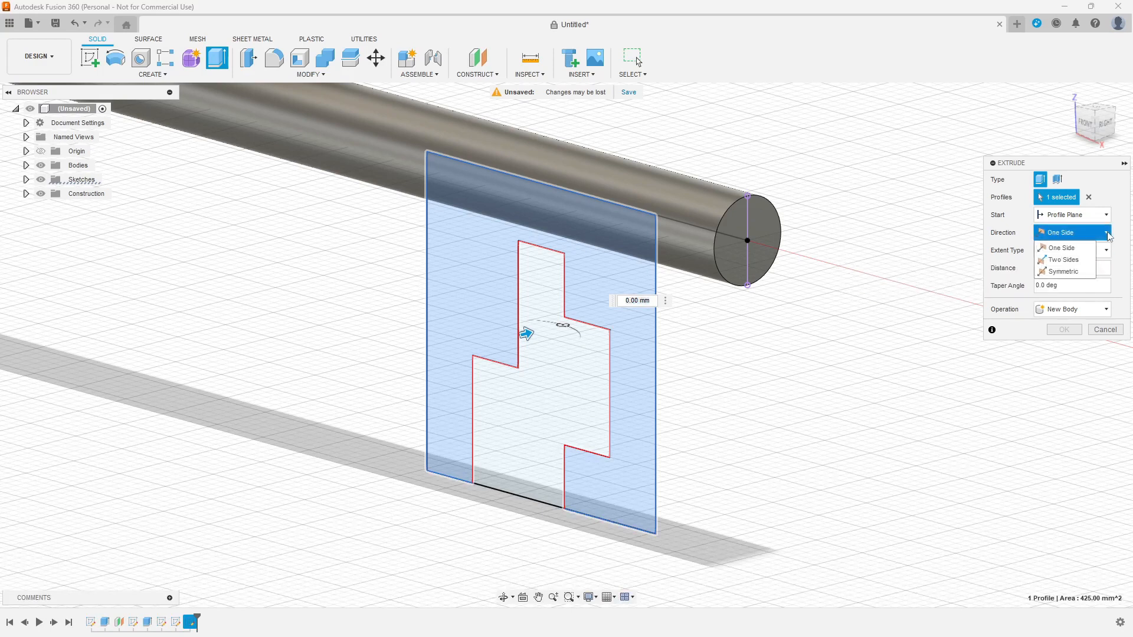
{"action": "left_click", "coordinate": [1077, 273]}
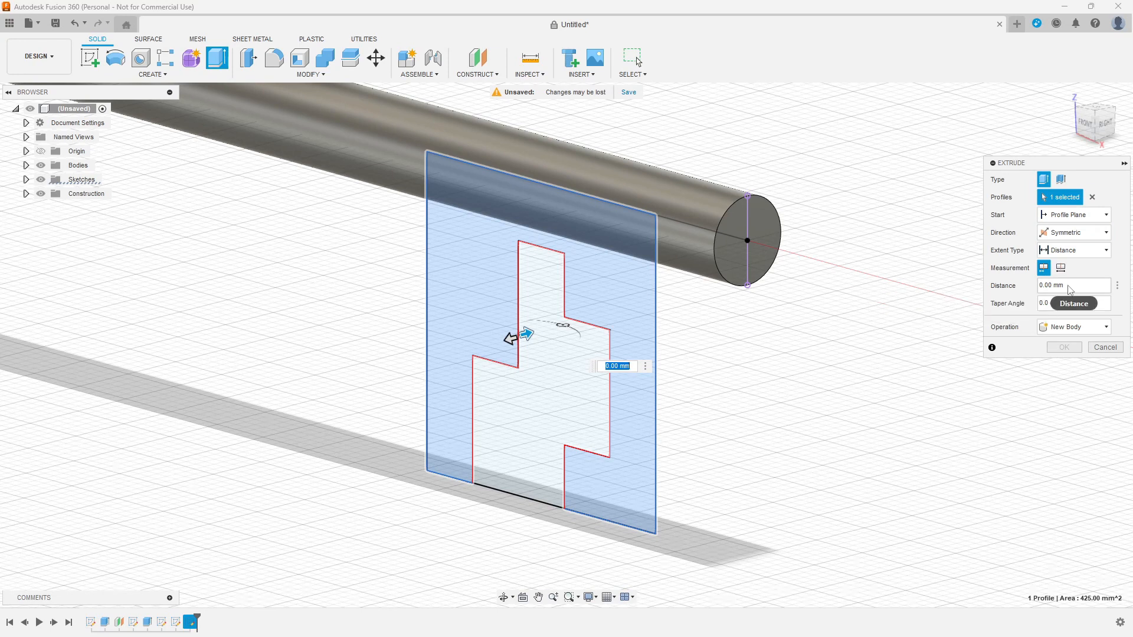
{"action": "left_click_drag", "start_coordinate": [1071, 290], "coordinate": [1045, 288]}
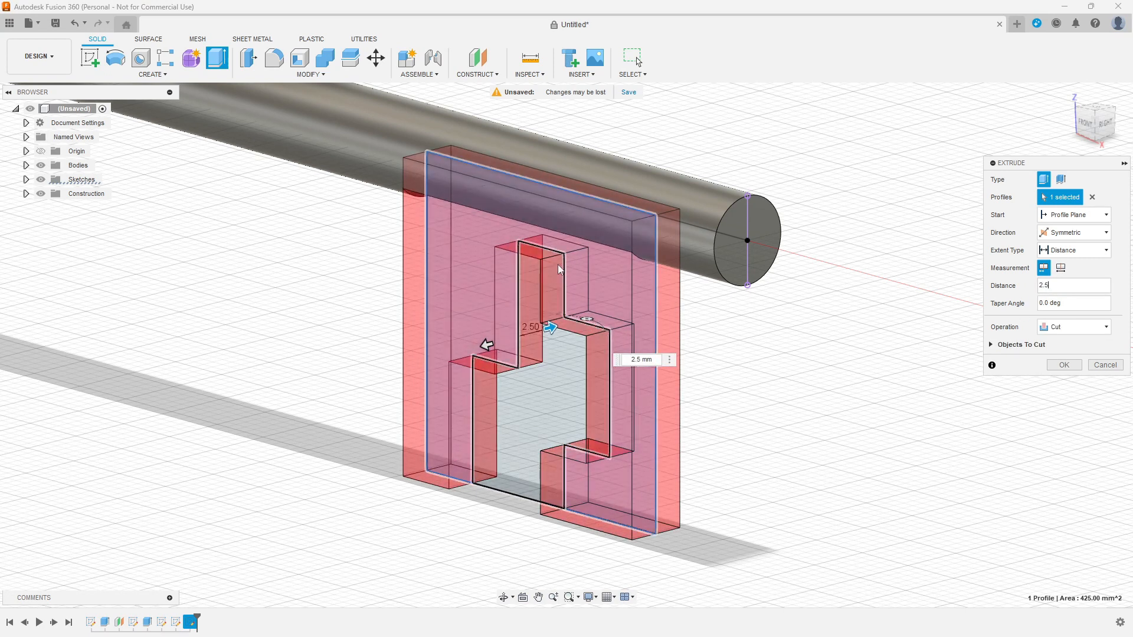
{"action": "left_click", "coordinate": [1107, 328]}
{"action": "left_click", "coordinate": [1057, 342]}
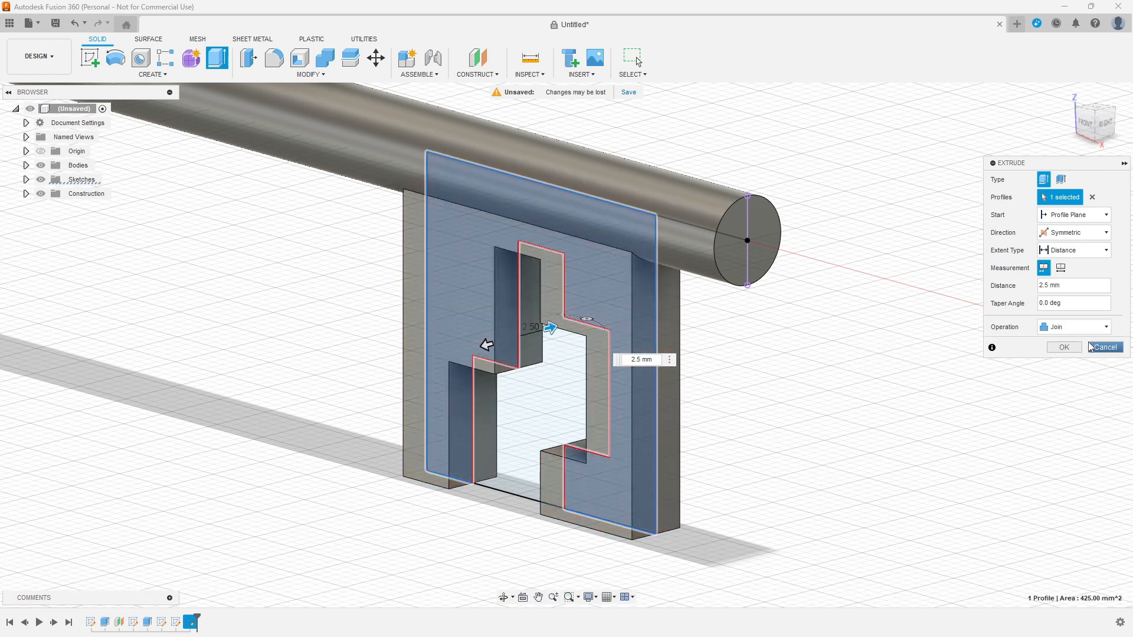
{"action": "left_click", "coordinate": [1079, 348]}
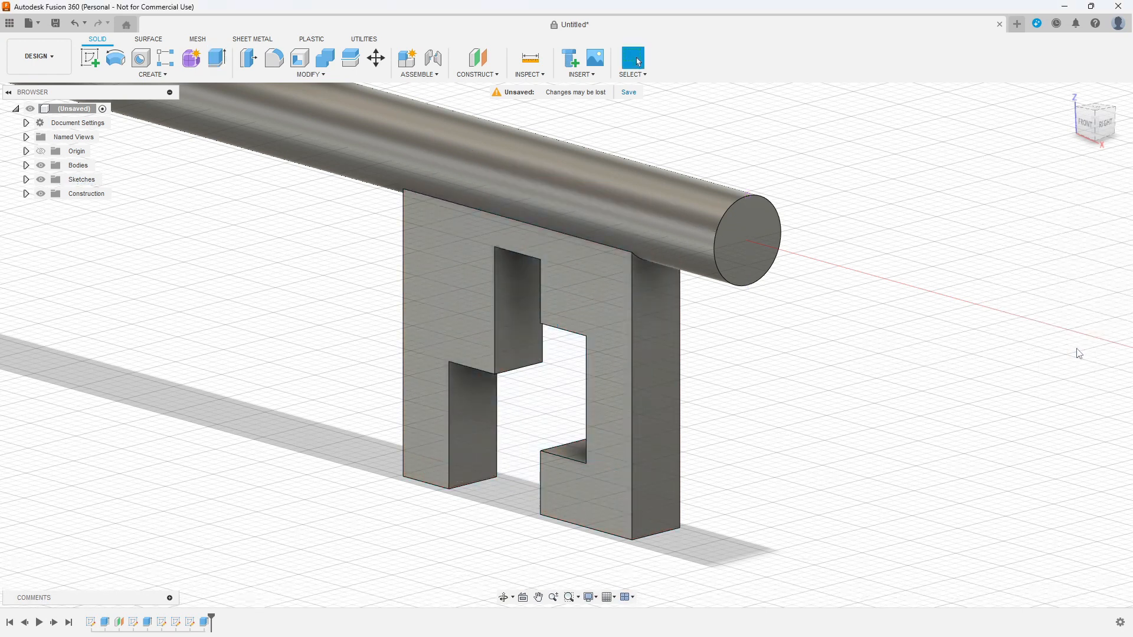
{"action": "mouse_move", "coordinate": [1092, 129]}
{"action": "left_mouse_down"}
{"action": "mouse_move", "coordinate": [1051, 139]}
{"action": "mouse_move", "coordinate": [1025, 131]}
{"action": "mouse_move", "coordinate": [1005, 98]}
{"action": "mouse_move", "coordinate": [1039, 119]}
{"action": "mouse_move", "coordinate": [1112, 112]}
{"action": "mouse_move", "coordinate": [1093, 124]}
{"action": "left_mouse_up"}
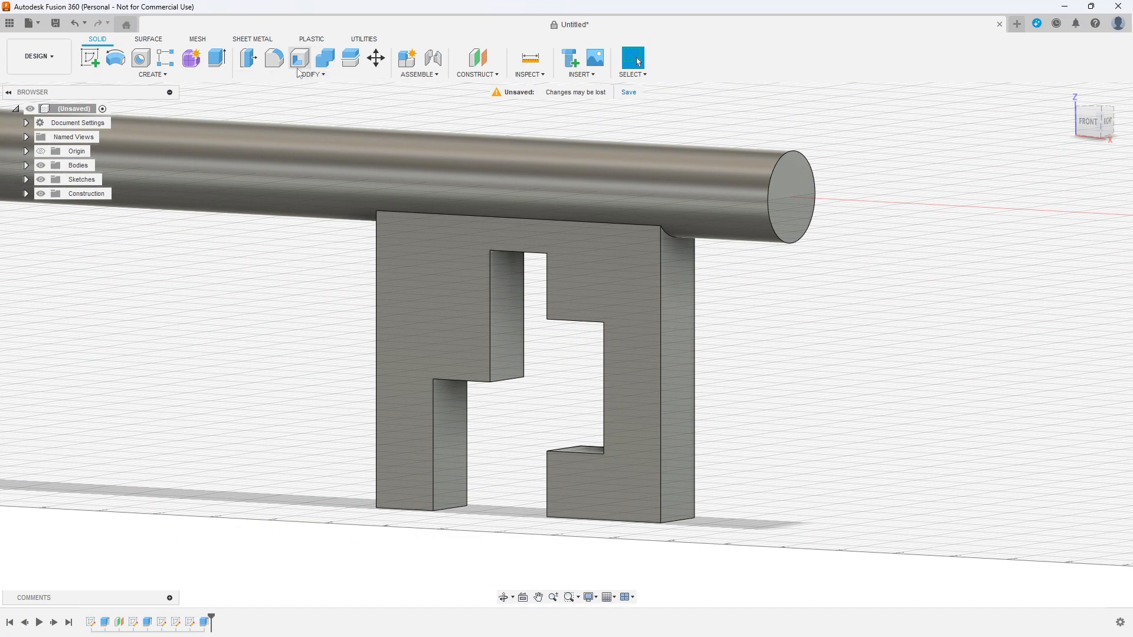
- Fillet the circular edge at the rod's free end with a constant radius of 3.5 mm
{"action": "left_click", "coordinate": [275, 62]}
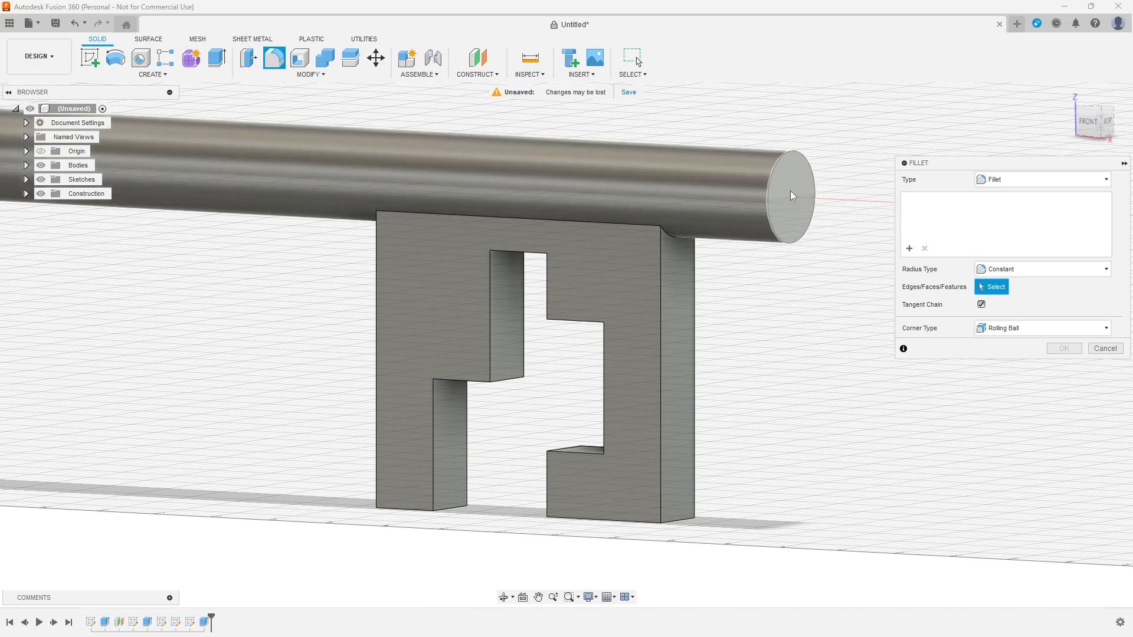
{"action": "left_click", "coordinate": [768, 192]}
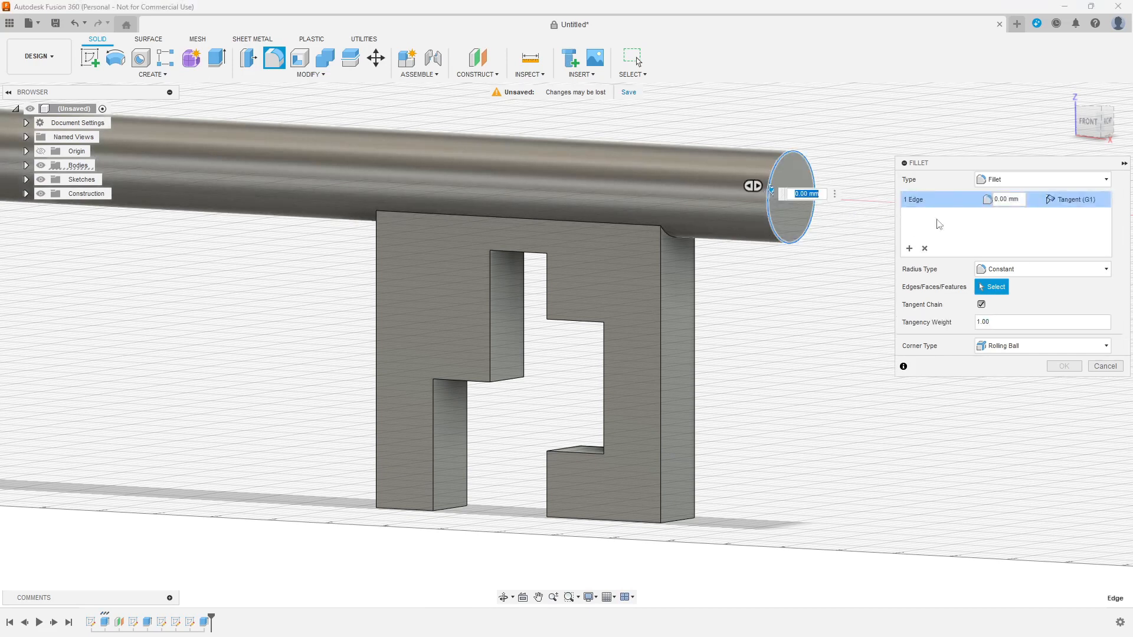
{"action": "left_click_drag", "start_coordinate": [1023, 199], "coordinate": [991, 199]}
{"action": "type", "text": "1"}
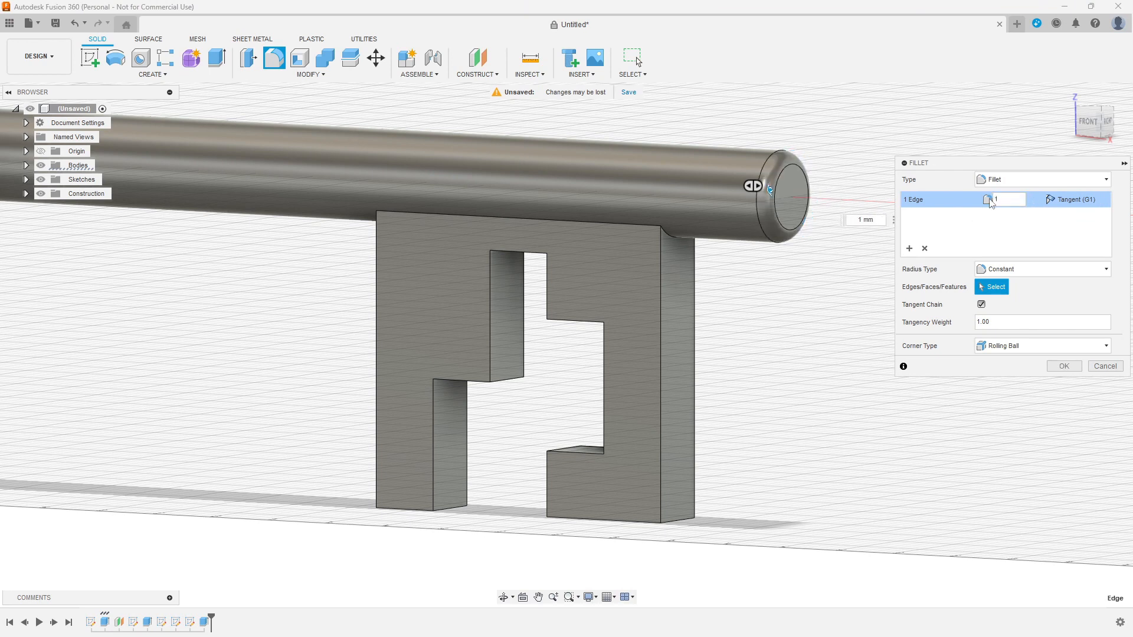
{"action": "left_click_drag", "start_coordinate": [1000, 200], "coordinate": [994, 202]}
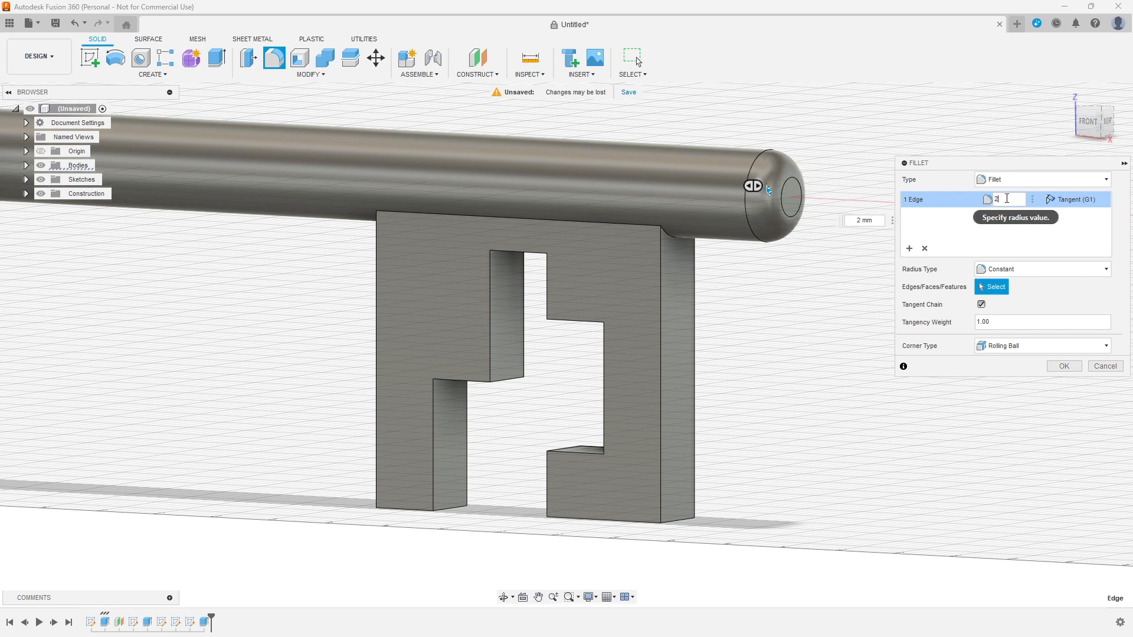
{"action": "left_click_drag", "start_coordinate": [1008, 199], "coordinate": [995, 199]}
{"action": "type", "text": "3"}
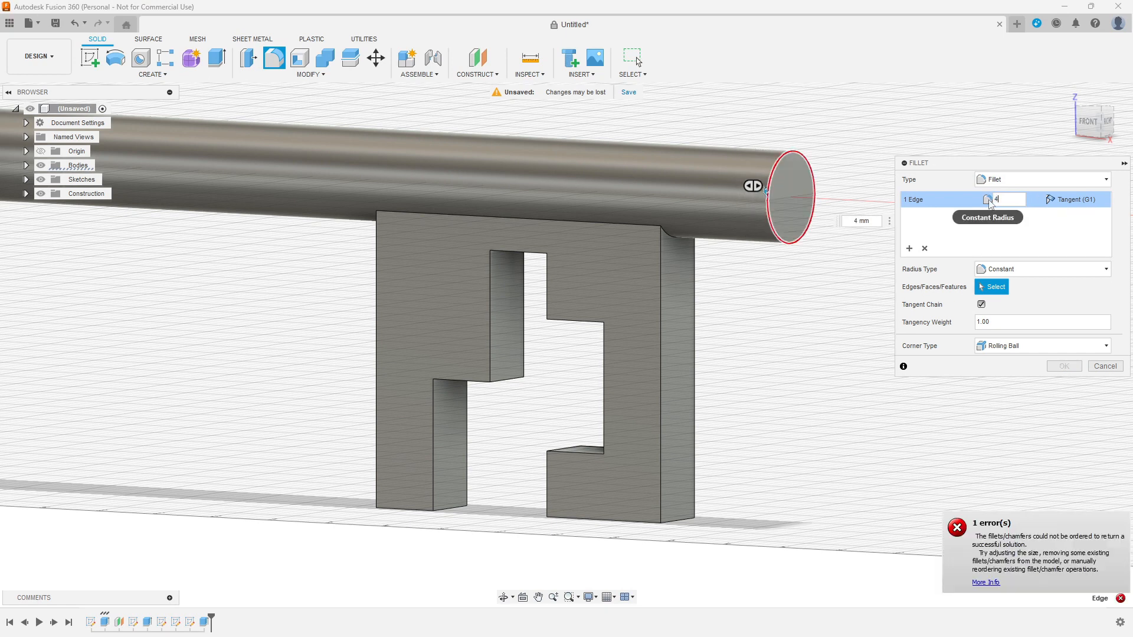
{"action": "type", "text": "3.5"}
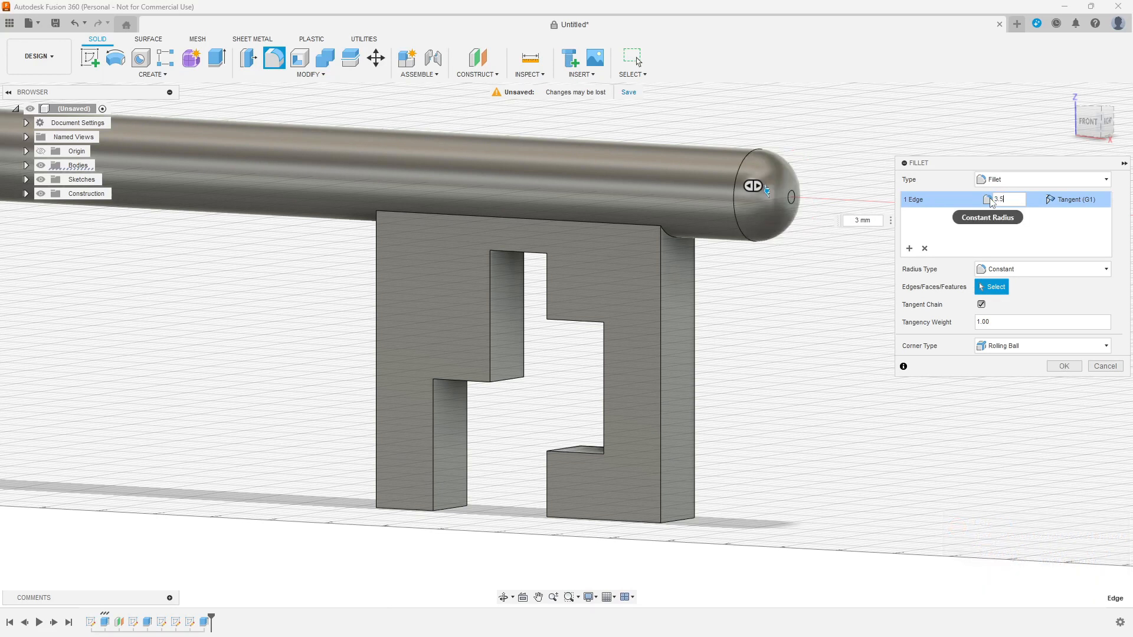
{"action": "left_click", "coordinate": [1063, 366]}
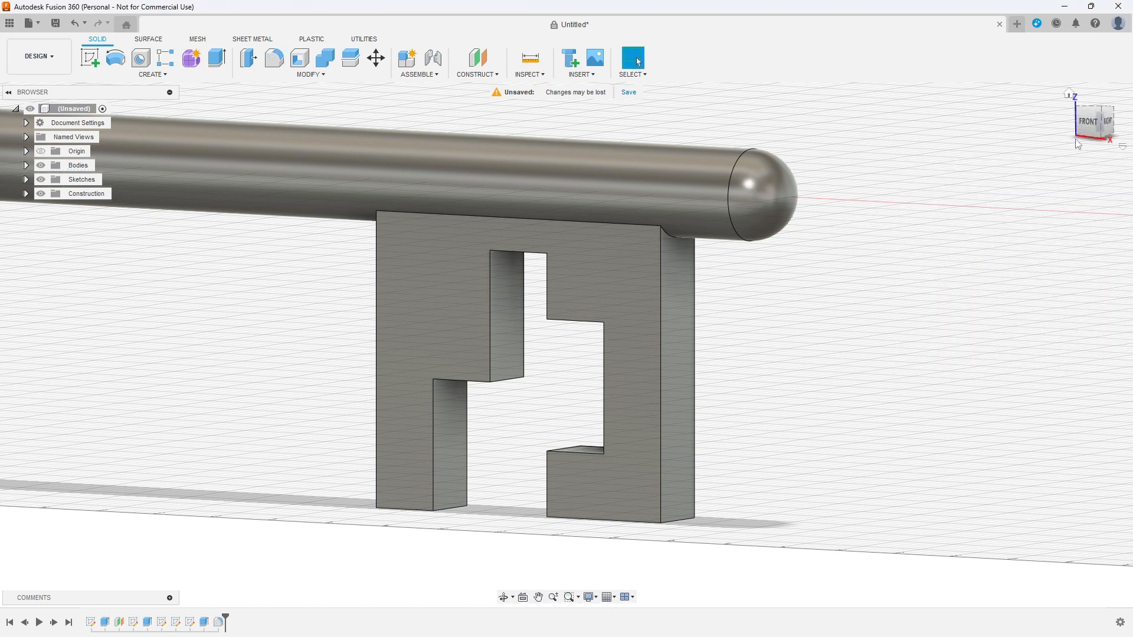
{"action": "left_click_drag", "start_coordinate": [1085, 126], "coordinate": [1127, 118]}
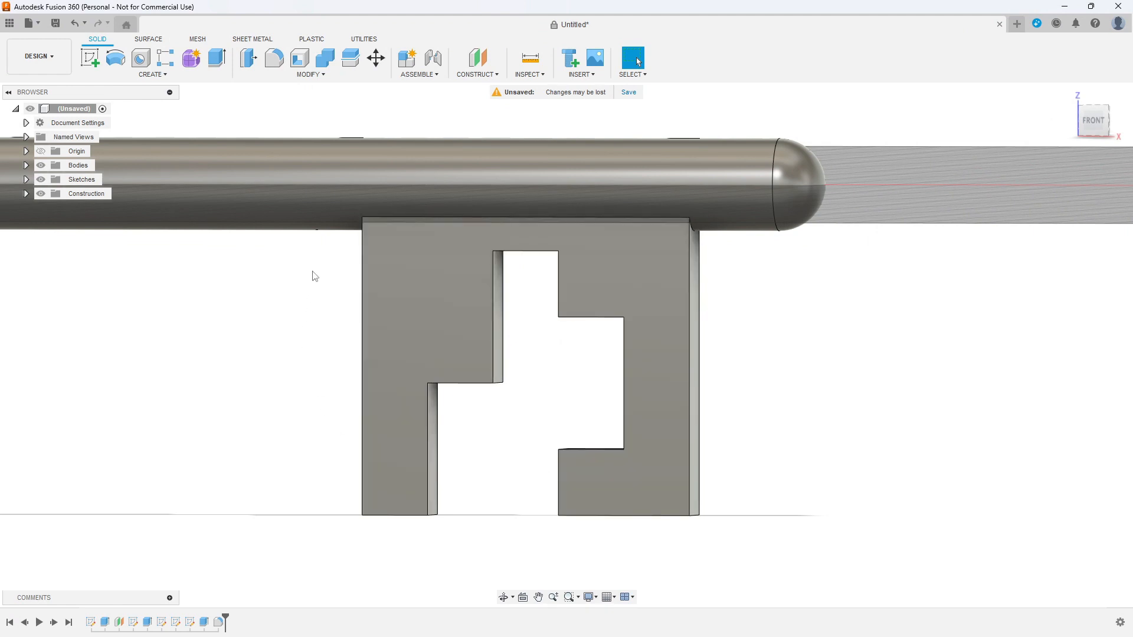
{"action": "left_click", "coordinate": [273, 59]}
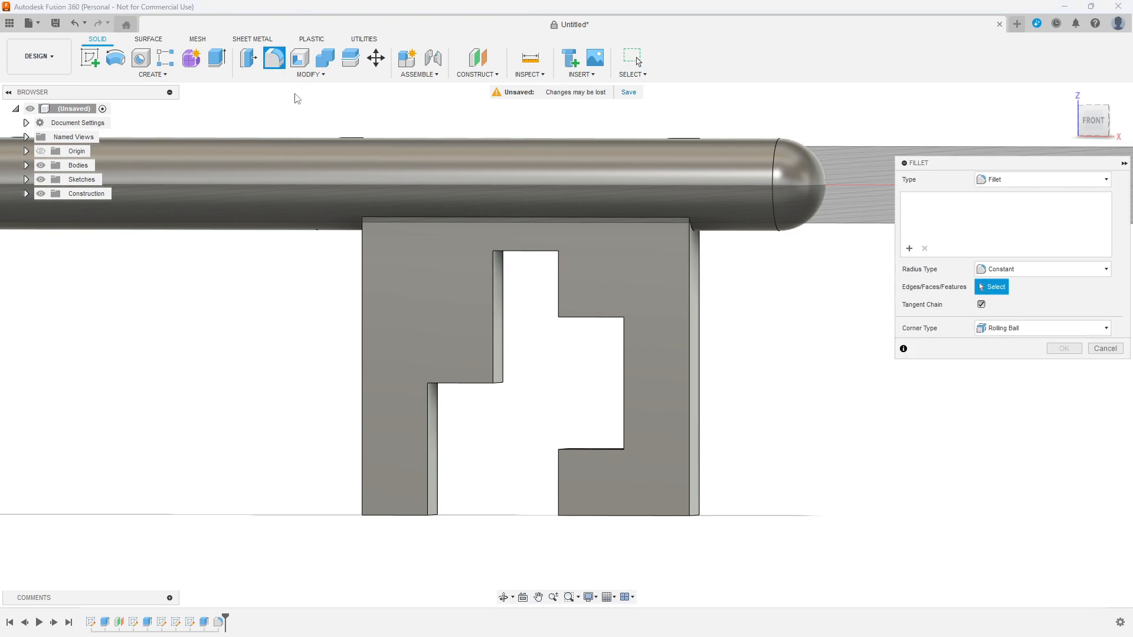
{"action": "left_click_drag", "start_coordinate": [341, 193], "coordinate": [760, 555]}
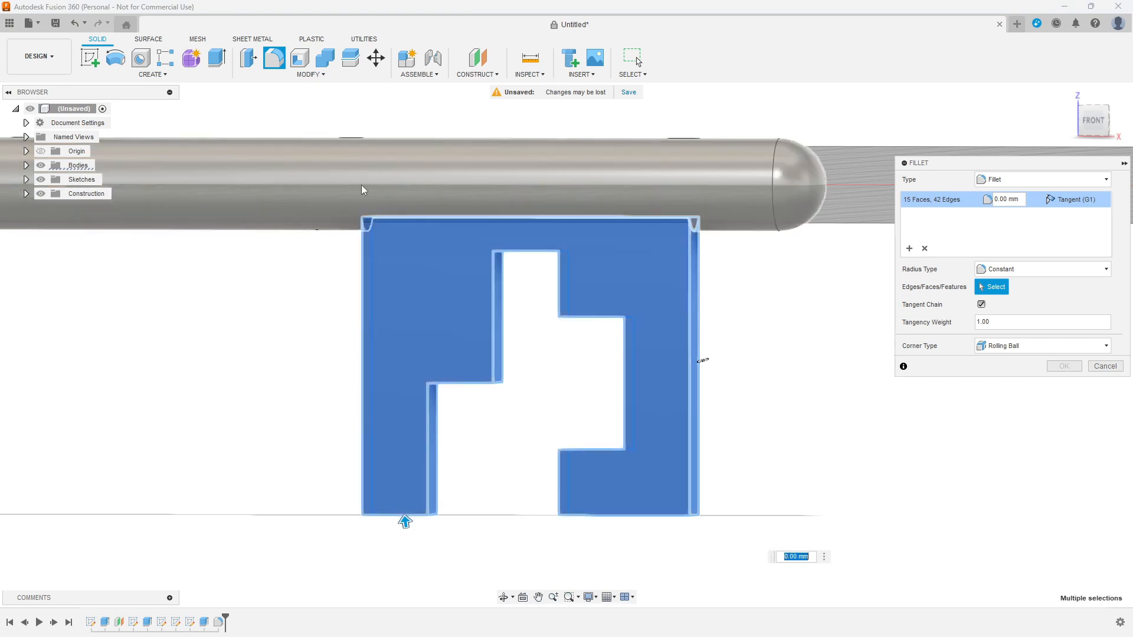
{"action": "left_click", "coordinate": [1105, 366]}
{"action": "left_click", "coordinate": [273, 57]}
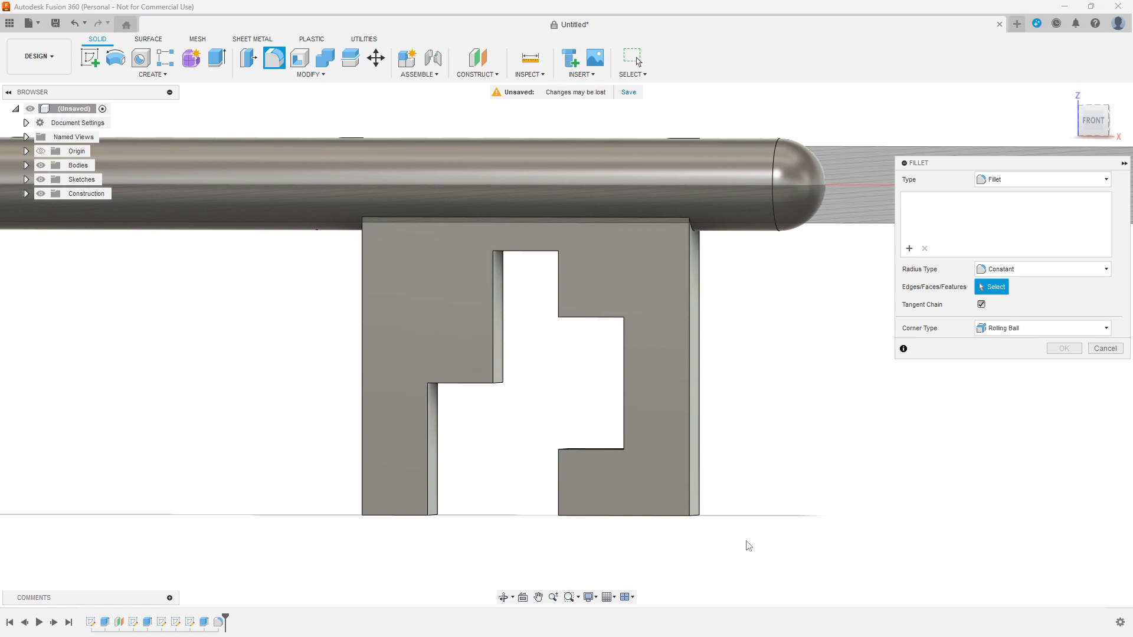
{"action": "left_click_drag", "start_coordinate": [745, 541], "coordinate": [322, 114]}
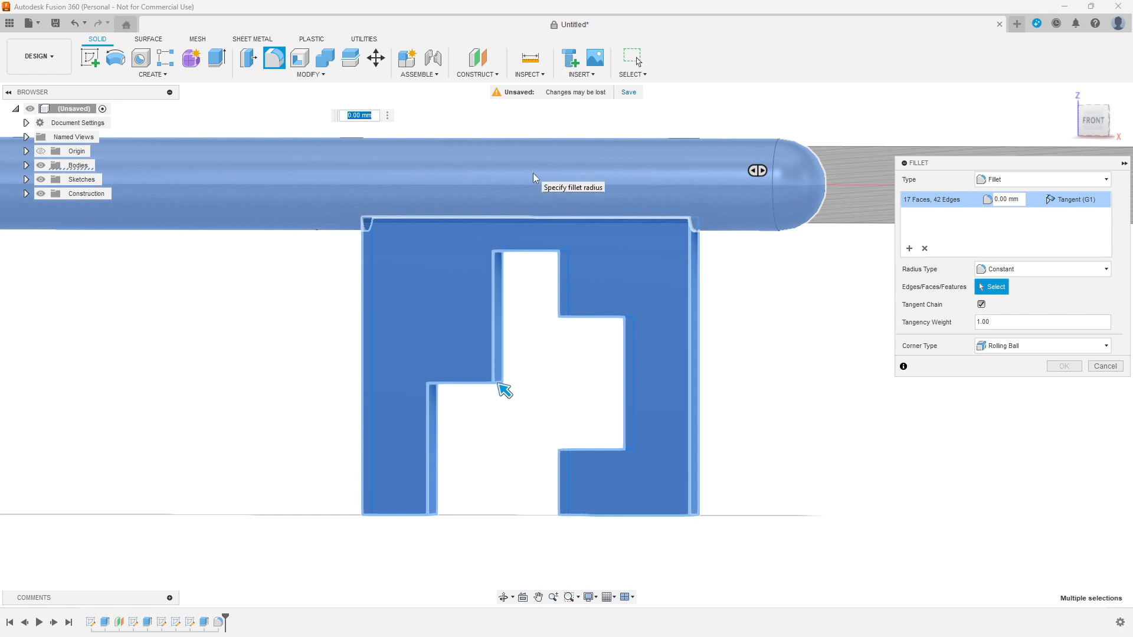
{"action": "left_click", "coordinate": [1096, 366]}
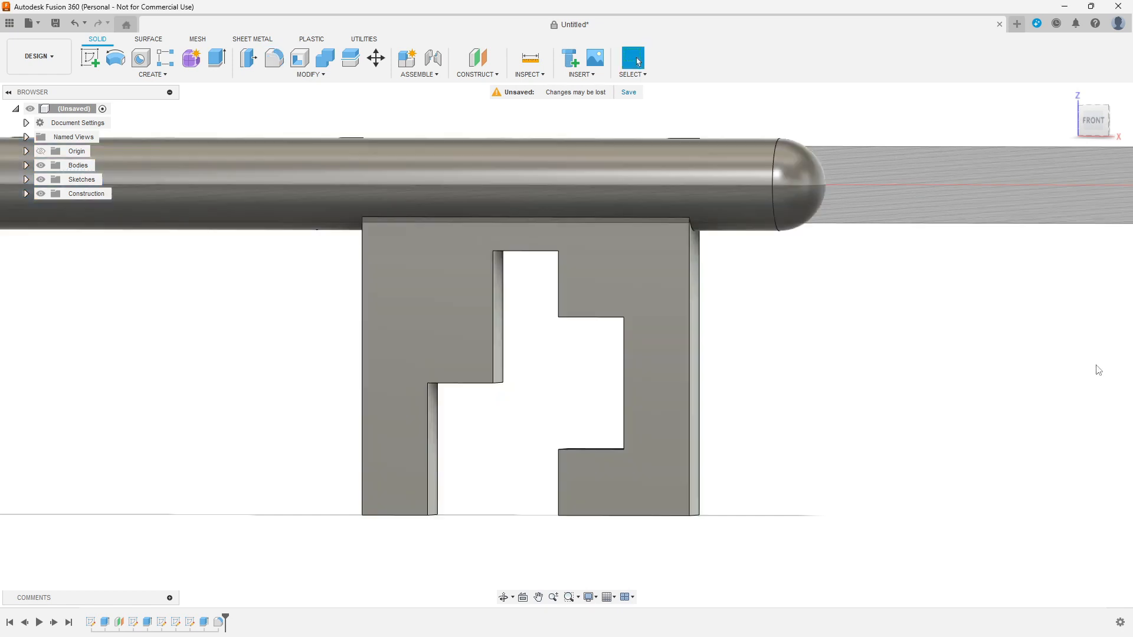
- Fillet all faces and edges of the key bit, including its stepped cutout and junction with the rod, with a 1 mm radius
{"action": "left_click", "coordinate": [270, 62]}
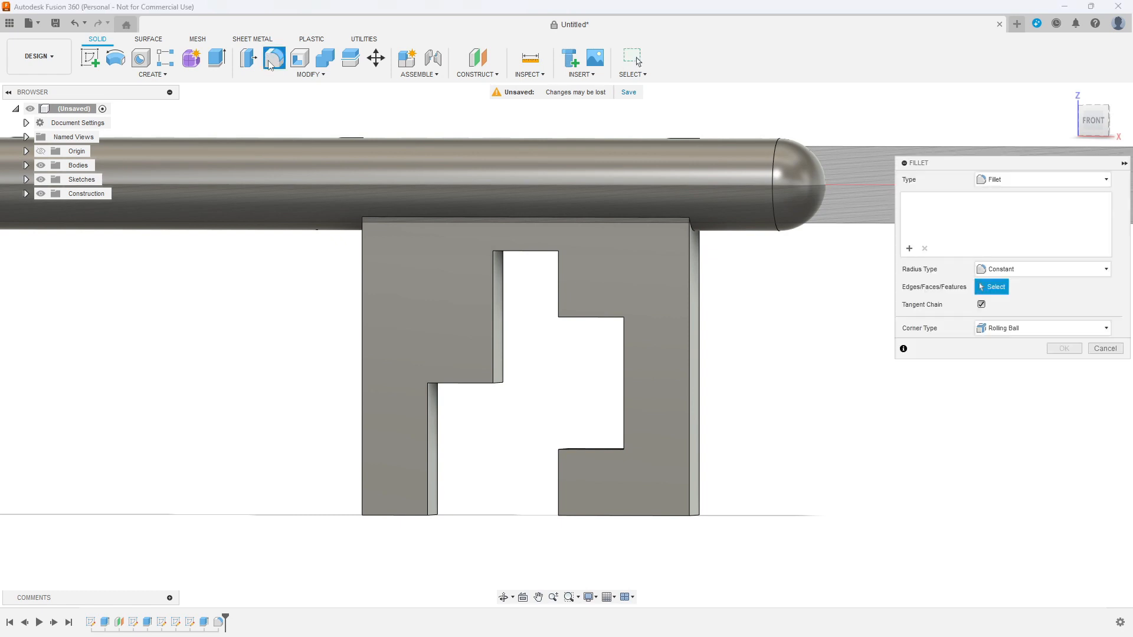
{"action": "left_click_drag", "start_coordinate": [338, 179], "coordinate": [802, 566]}
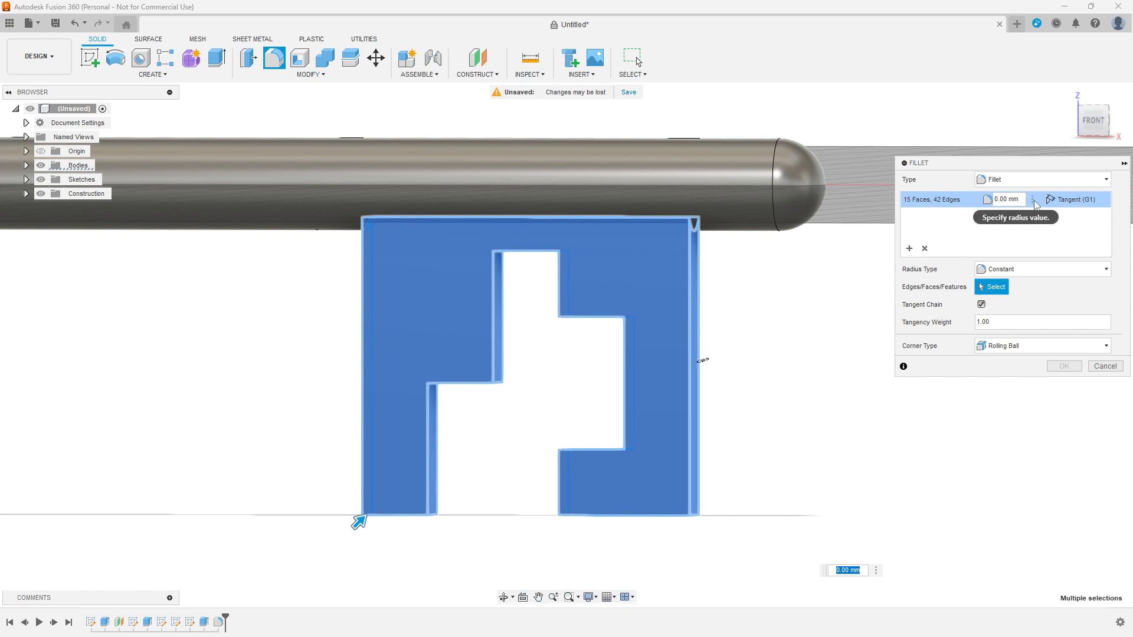
{"action": "left_click", "coordinate": [1015, 199]}
{"action": "left_click_drag", "start_coordinate": [1014, 199], "coordinate": [993, 201]}
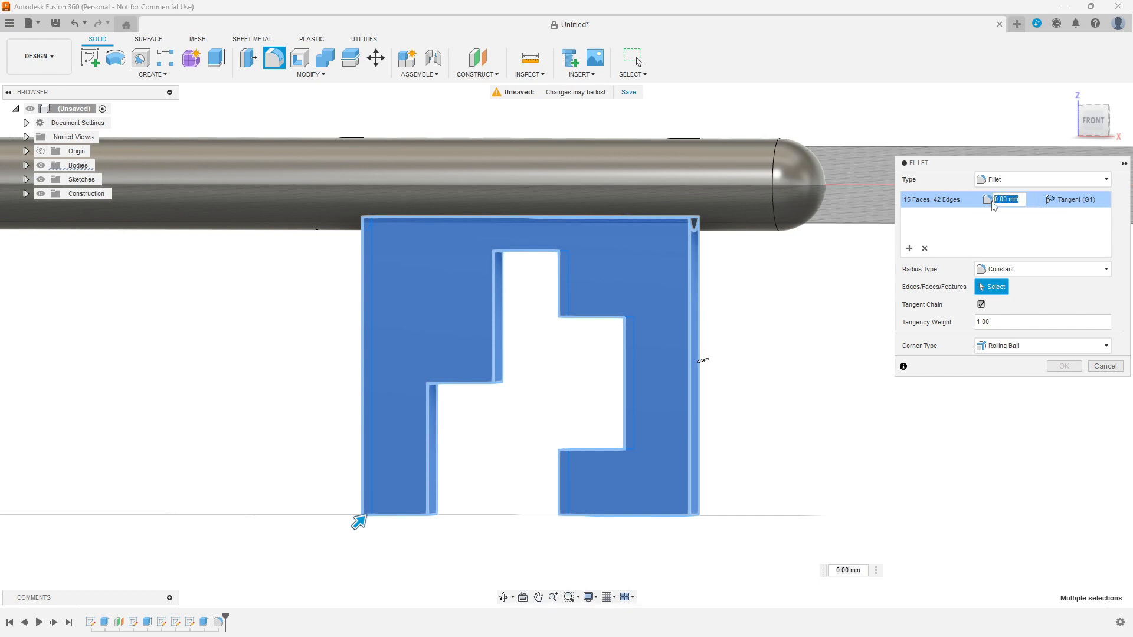
{"action": "type", "text": "1"}
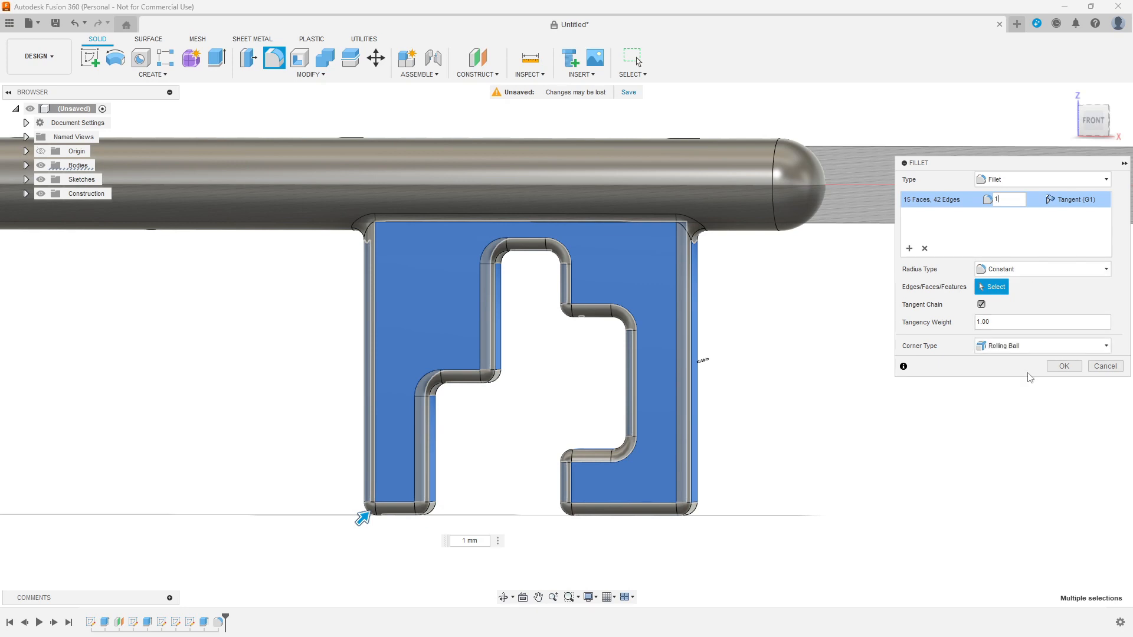
{"action": "left_click", "coordinate": [1062, 367]}
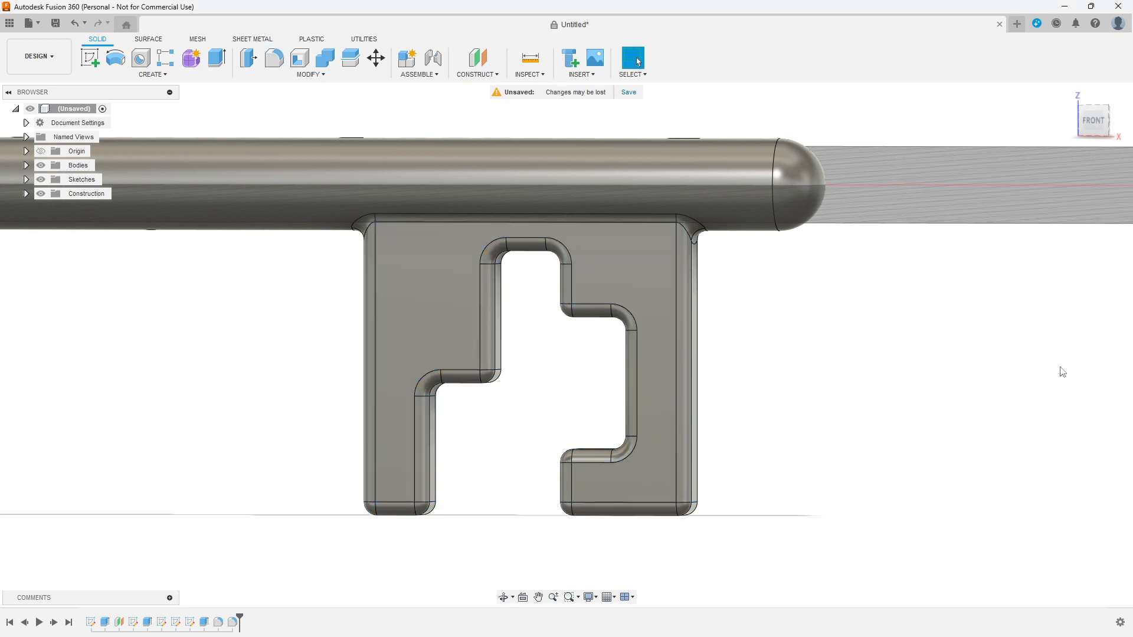
- Sketch an upright ellipse about 11.3 mm wide, centred on the front face of the elliptical head, and finish the sketch
{"action": "mouse_move", "coordinate": [1090, 122]}
{"action": "left_mouse_down"}
{"action": "mouse_move", "coordinate": [1000, 89]}
{"action": "mouse_move", "coordinate": [1089, 121]}
{"action": "mouse_move", "coordinate": [1124, 171]}
{"action": "left_mouse_up"}
{"action": "left_click", "coordinate": [1068, 93]}
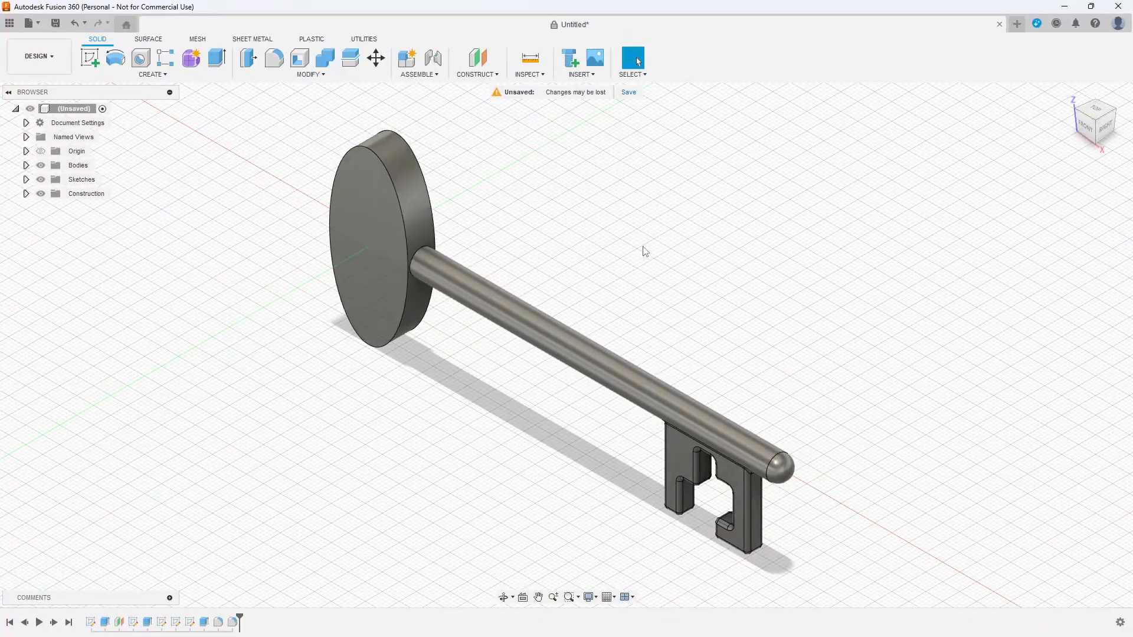
{"action": "left_click", "coordinate": [89, 59]}
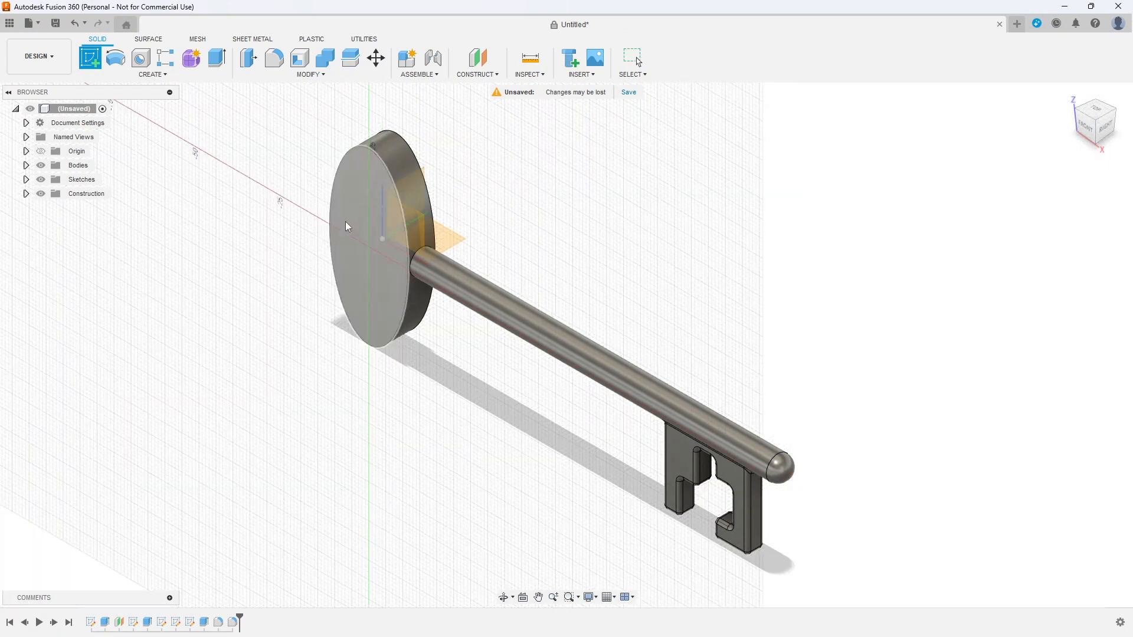
{"action": "left_click", "coordinate": [350, 267]}
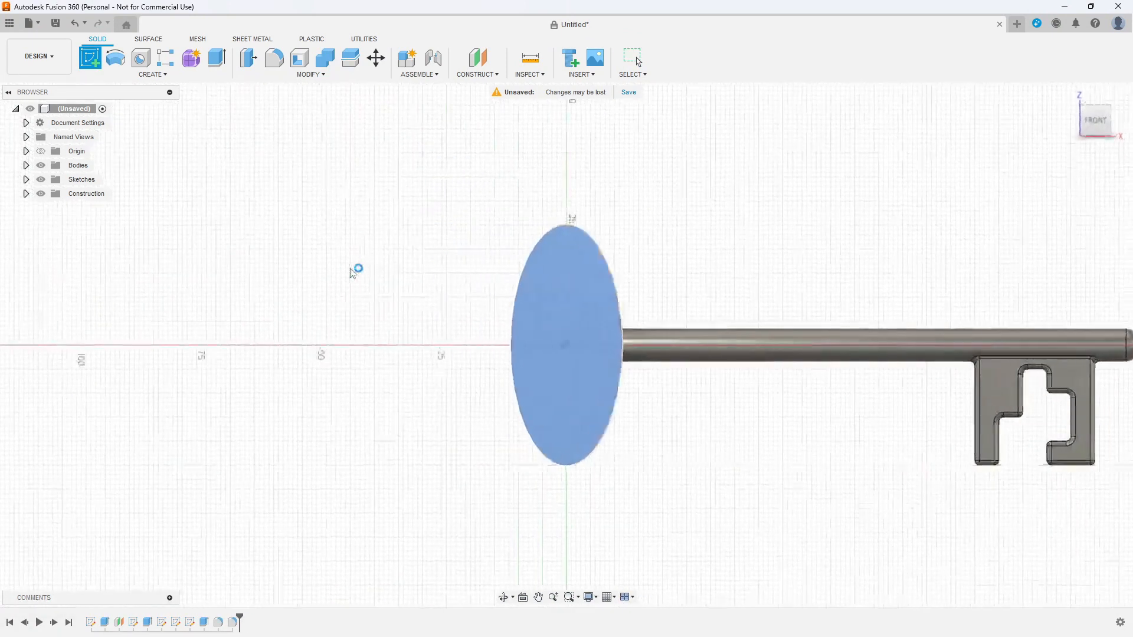
{"action": "scroll", "coordinate": [677, 371], "scroll_direction": "up", "scroll_amount": 5}
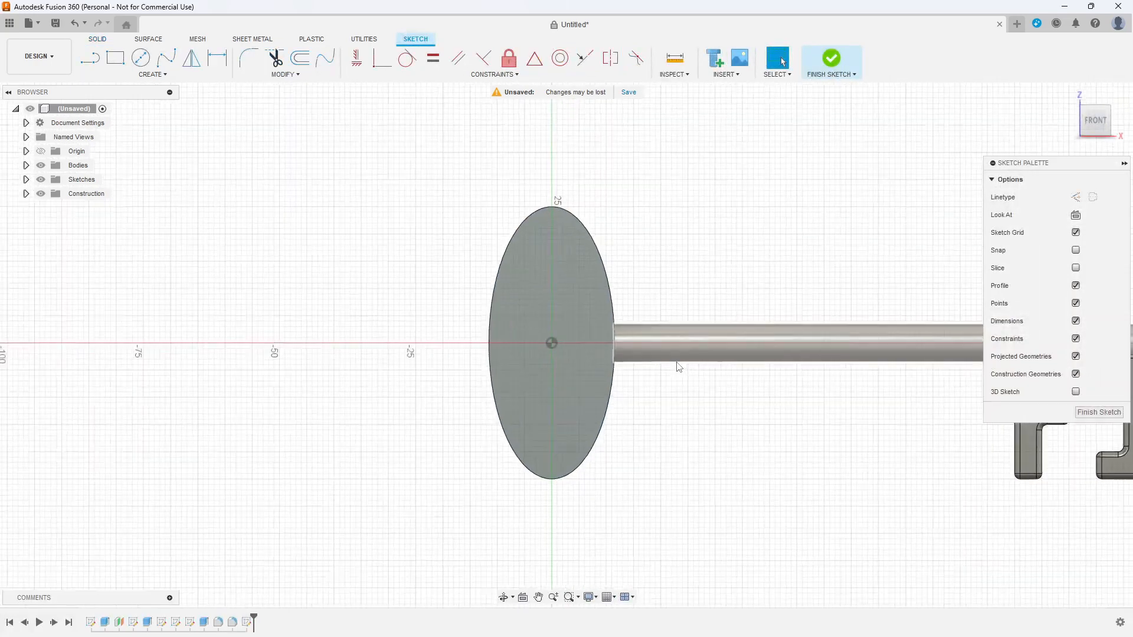
{"action": "left_click", "coordinate": [152, 74]}
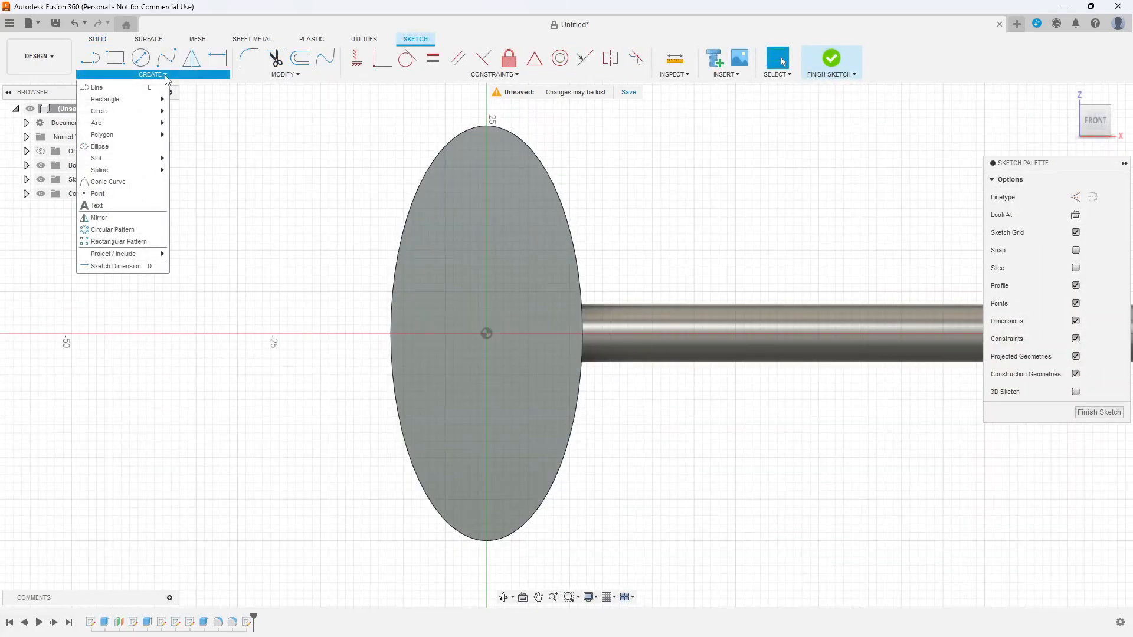
{"action": "left_click", "coordinate": [140, 153]}
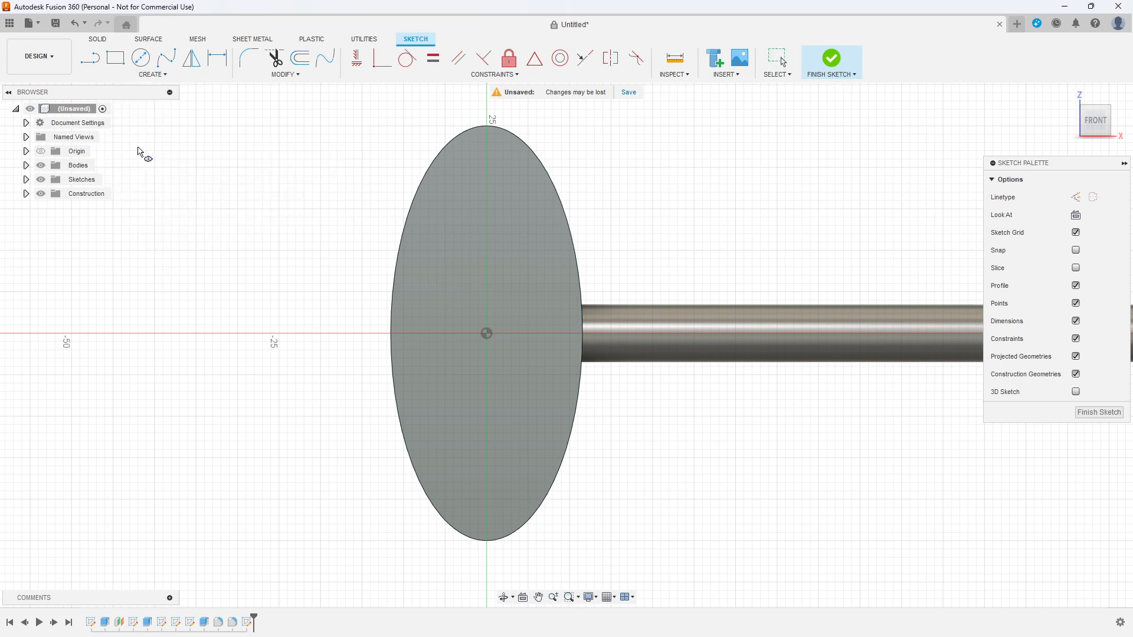
{"action": "left_click", "coordinate": [487, 334]}
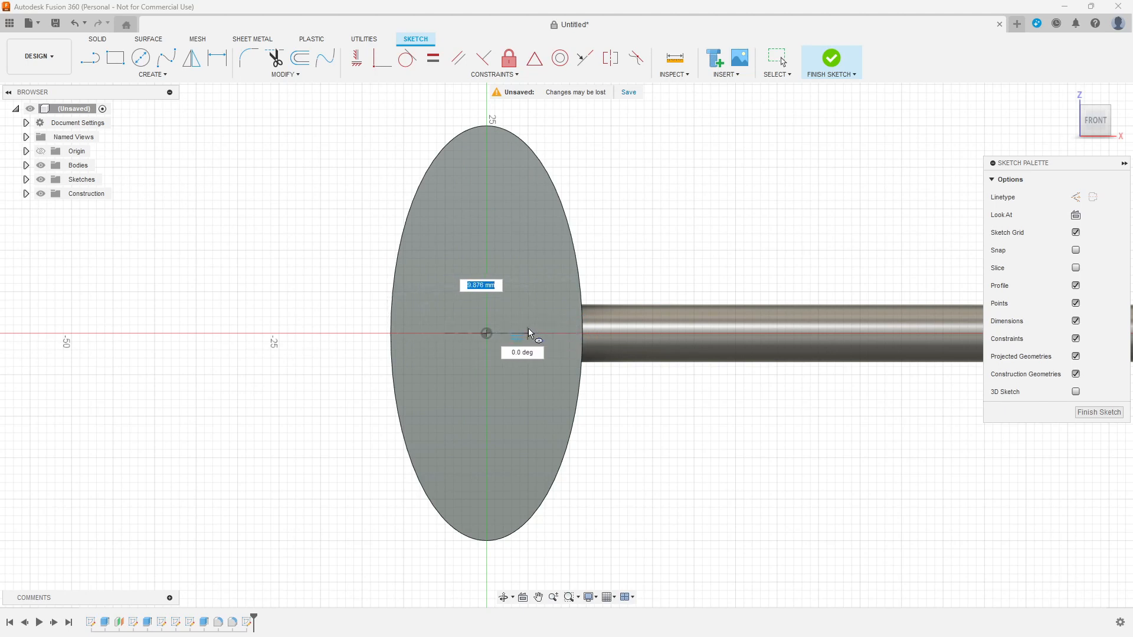
{"action": "left_click", "coordinate": [485, 154]}
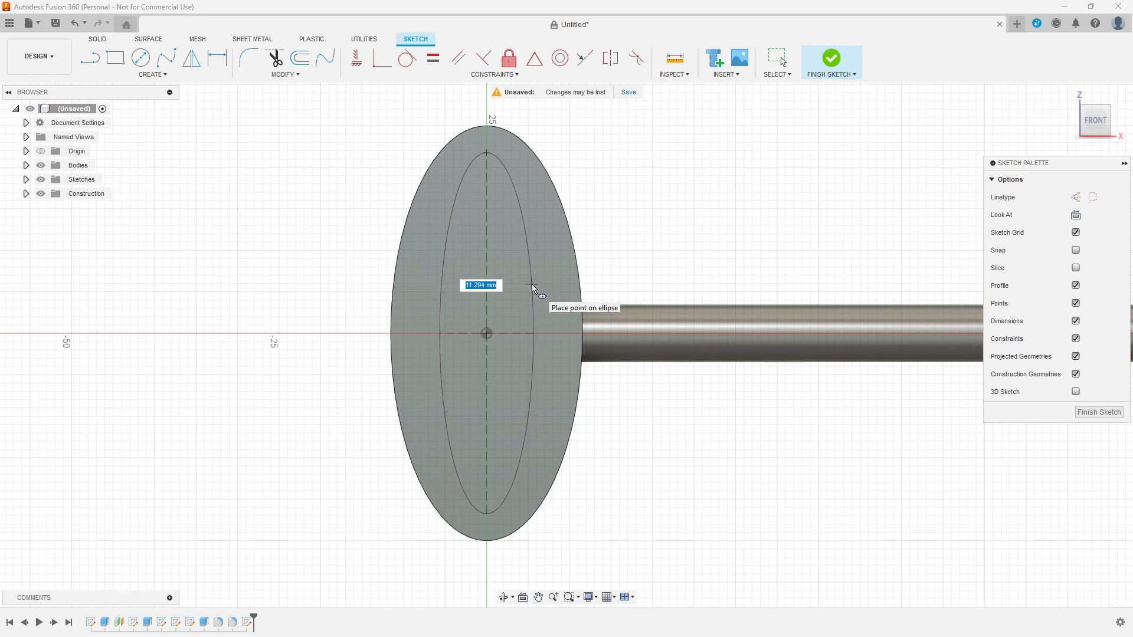
{"action": "left_click", "coordinate": [532, 284]}
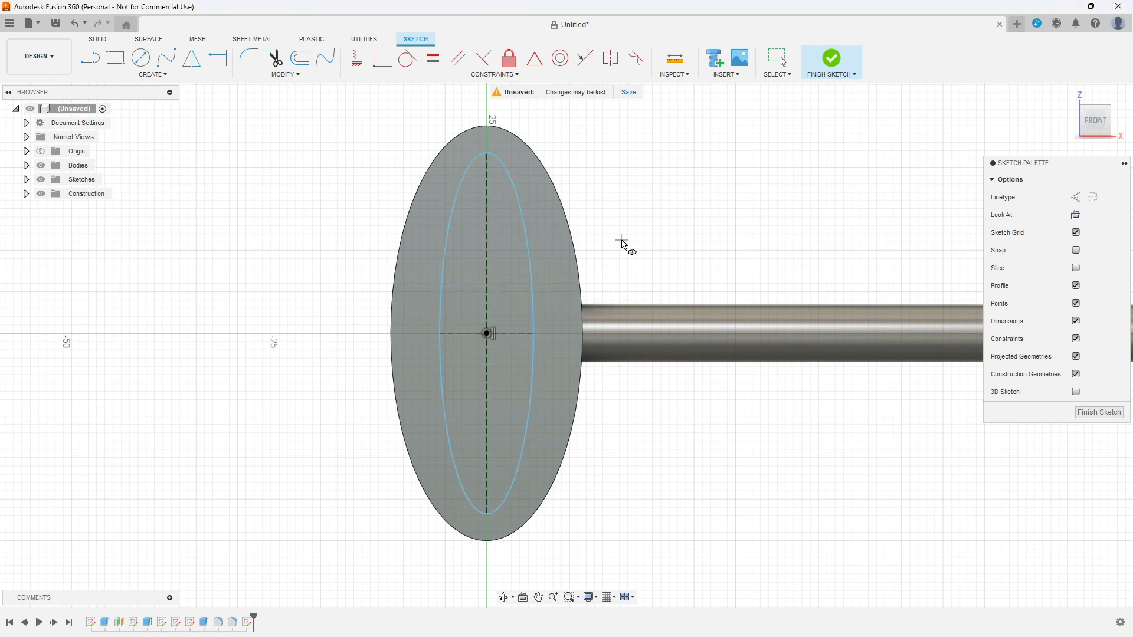
{"action": "left_click", "coordinate": [1082, 410]}
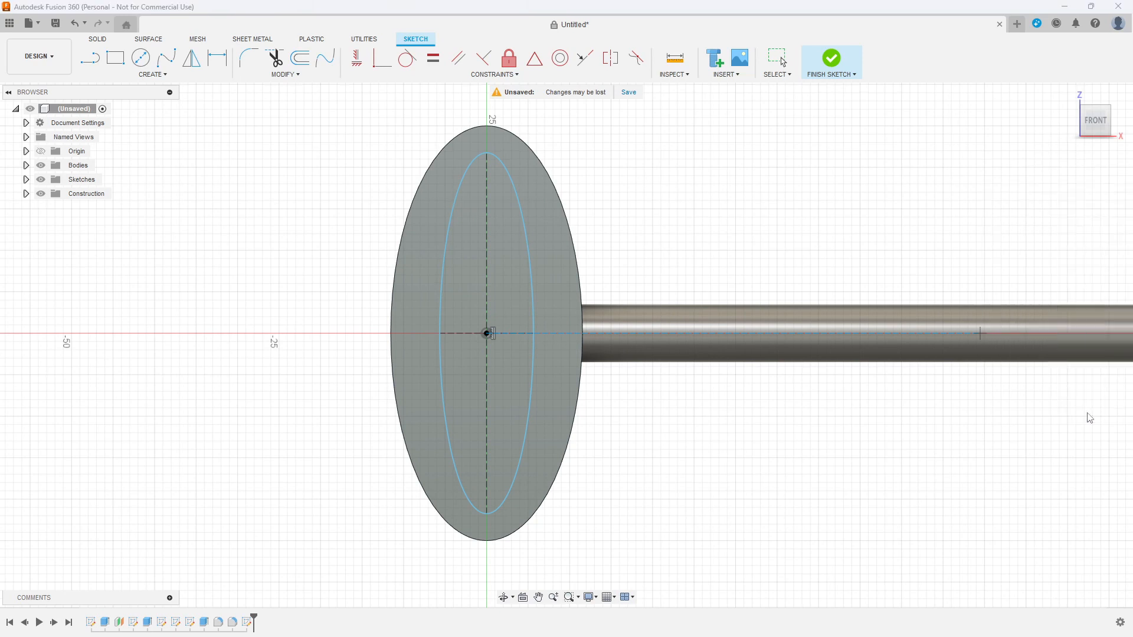
- Extrude the inner ellipse 40 mm backwards as a cut through the head
{"action": "left_click", "coordinate": [1101, 125]}
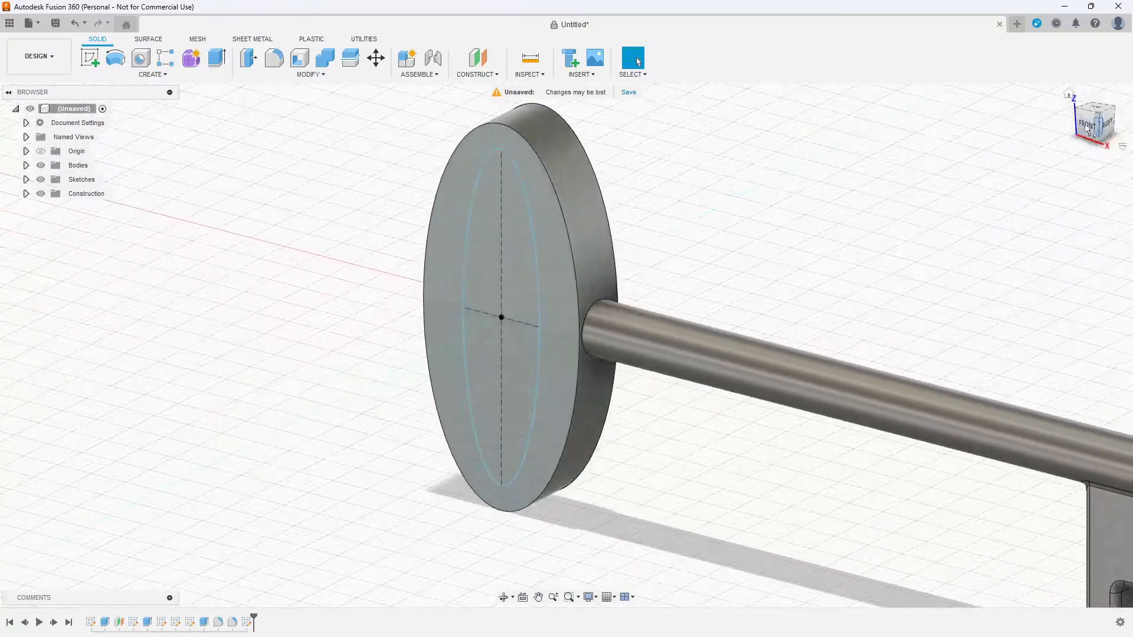
{"action": "left_click", "coordinate": [217, 57]}
{"action": "left_click", "coordinate": [496, 276]}
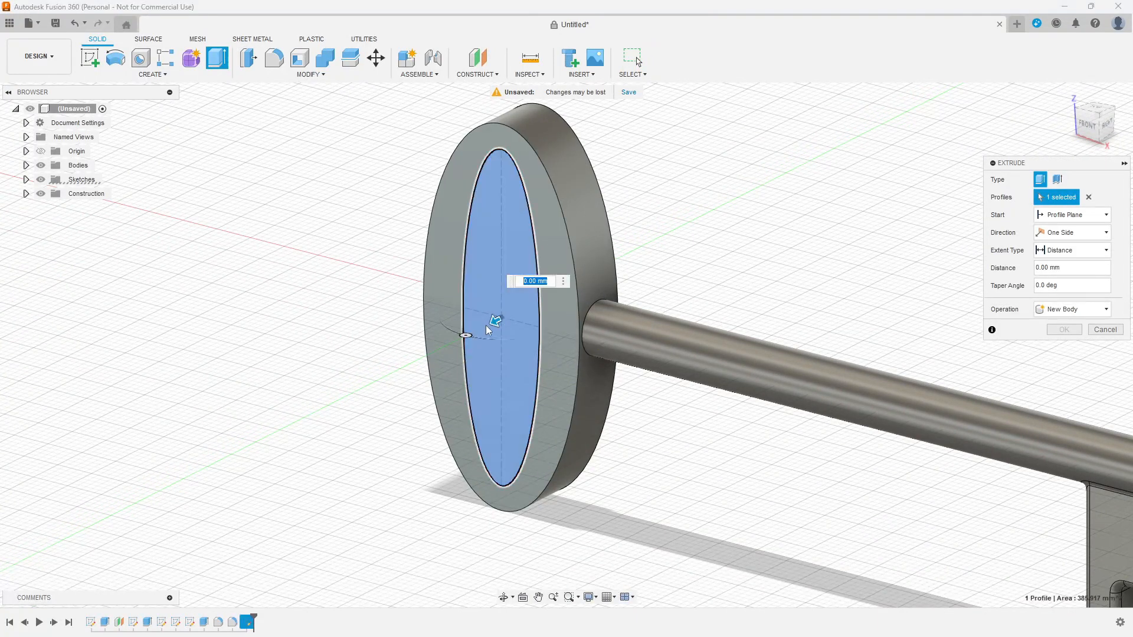
{"action": "left_click_drag", "start_coordinate": [493, 322], "coordinate": [626, 250]}
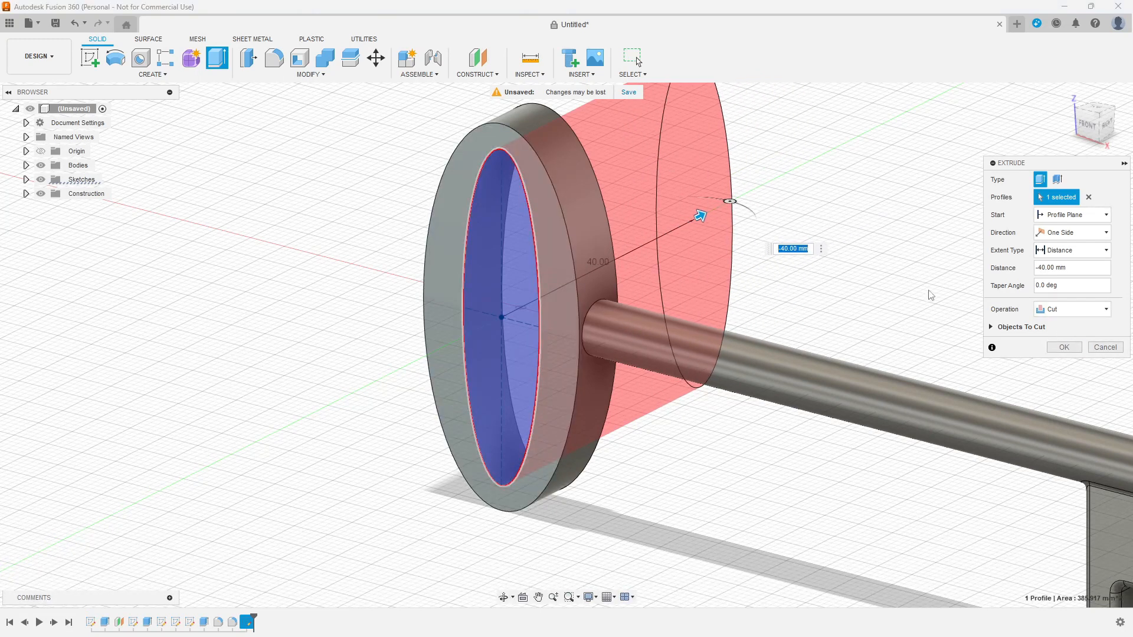
{"action": "left_click", "coordinate": [1056, 344]}
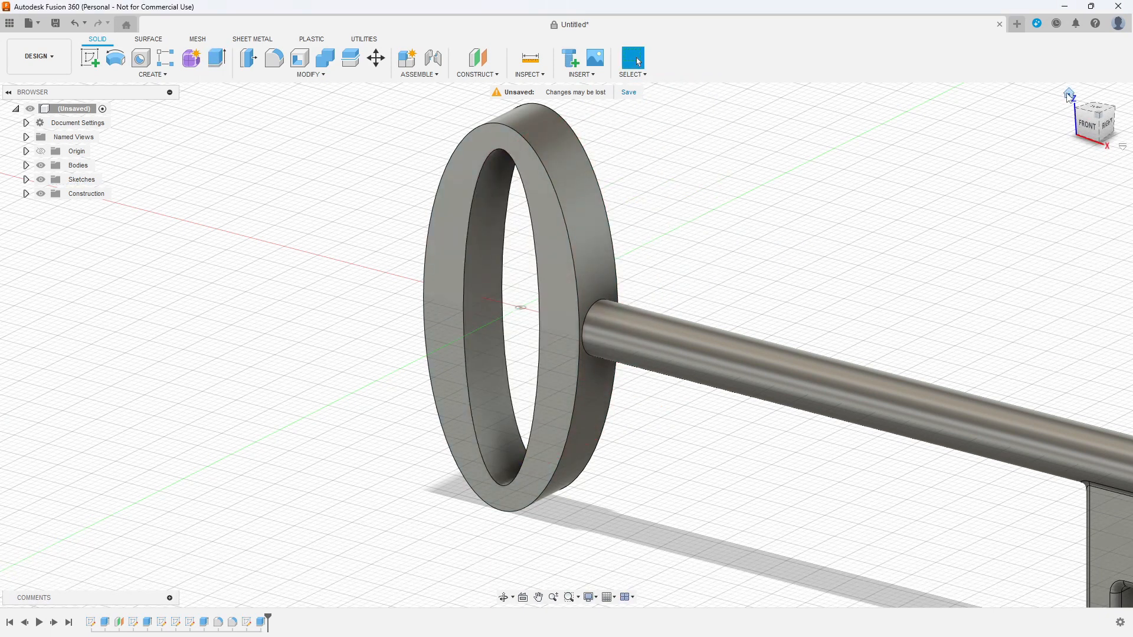
{"action": "left_click", "coordinate": [1069, 95]}
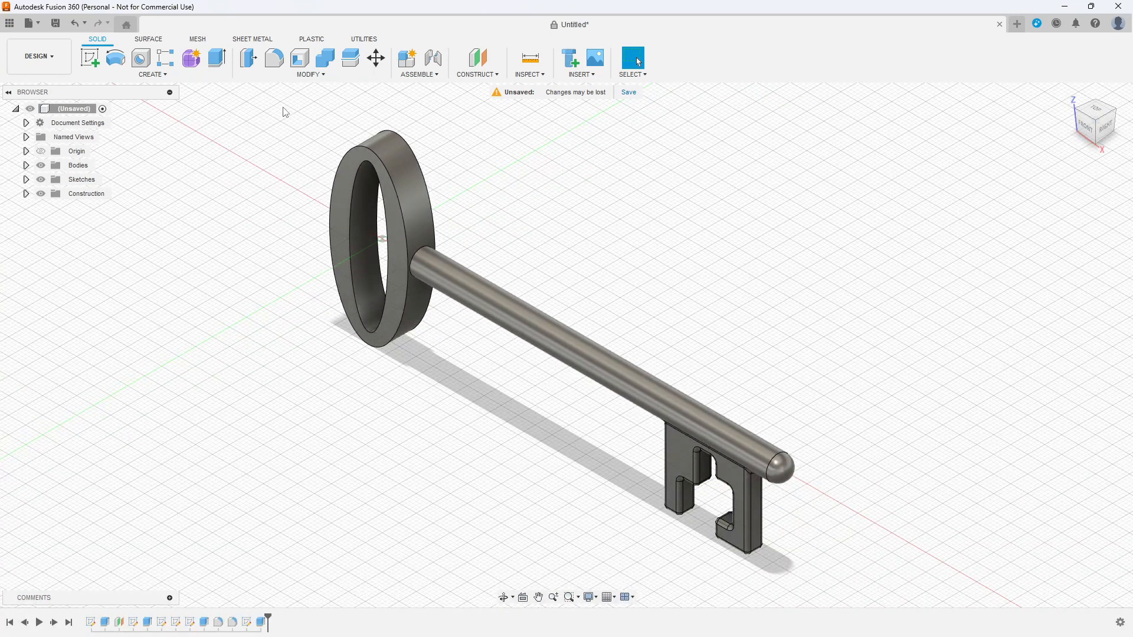
{"action": "left_click_drag", "start_coordinate": [285, 115], "coordinate": [456, 384]}
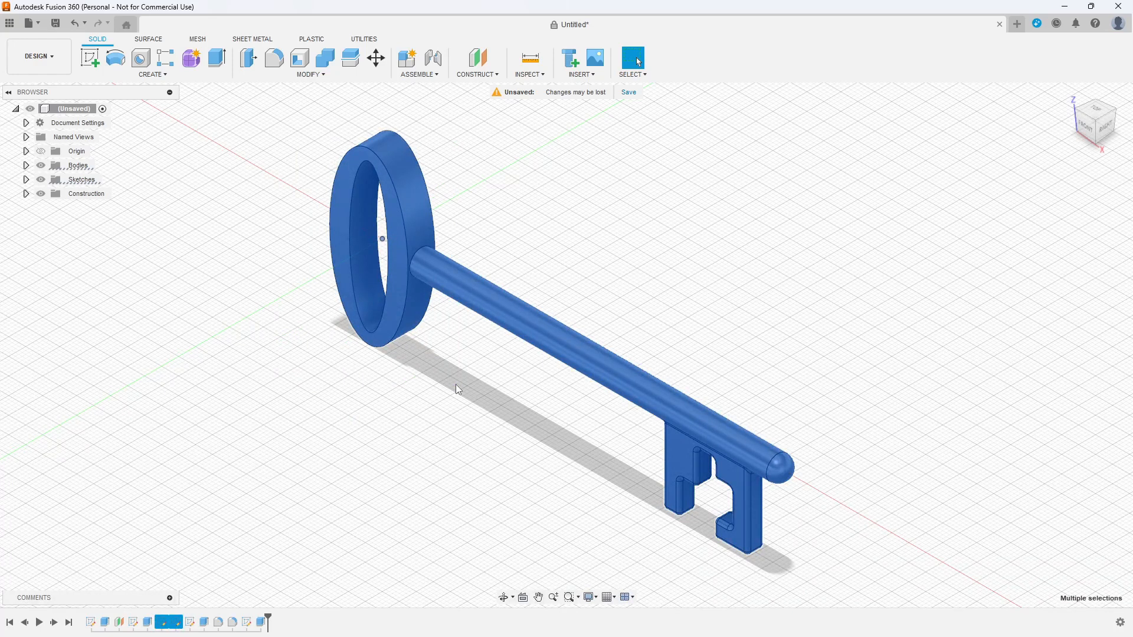
{"action": "left_click", "coordinate": [456, 385]}
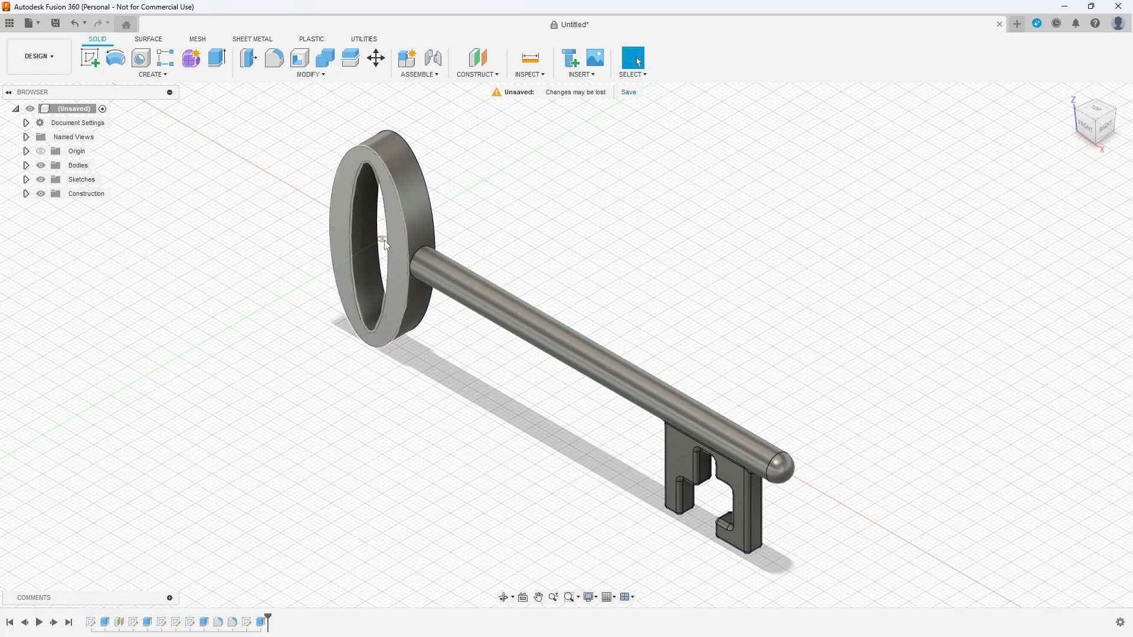
- Fillet all faces and edges of the hollowed elliptical head, including its junction with the rod, with a constant radius of 1 mm
{"action": "left_click", "coordinate": [275, 61]}
{"action": "left_click_drag", "start_coordinate": [306, 145], "coordinate": [462, 374]}
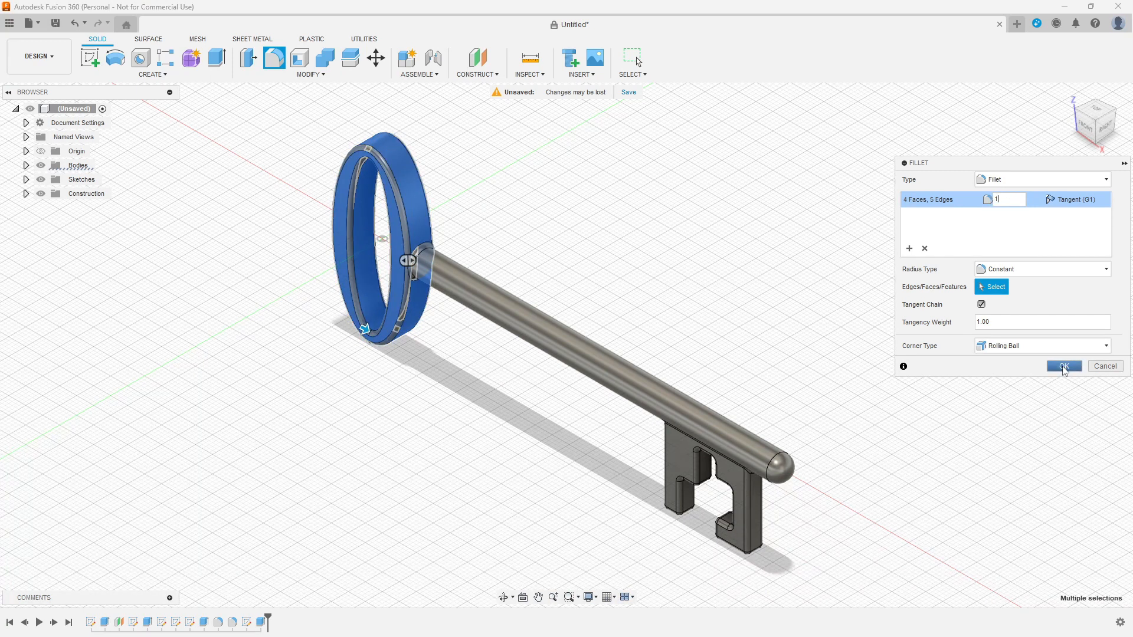
{"action": "left_click", "coordinate": [1064, 367]}
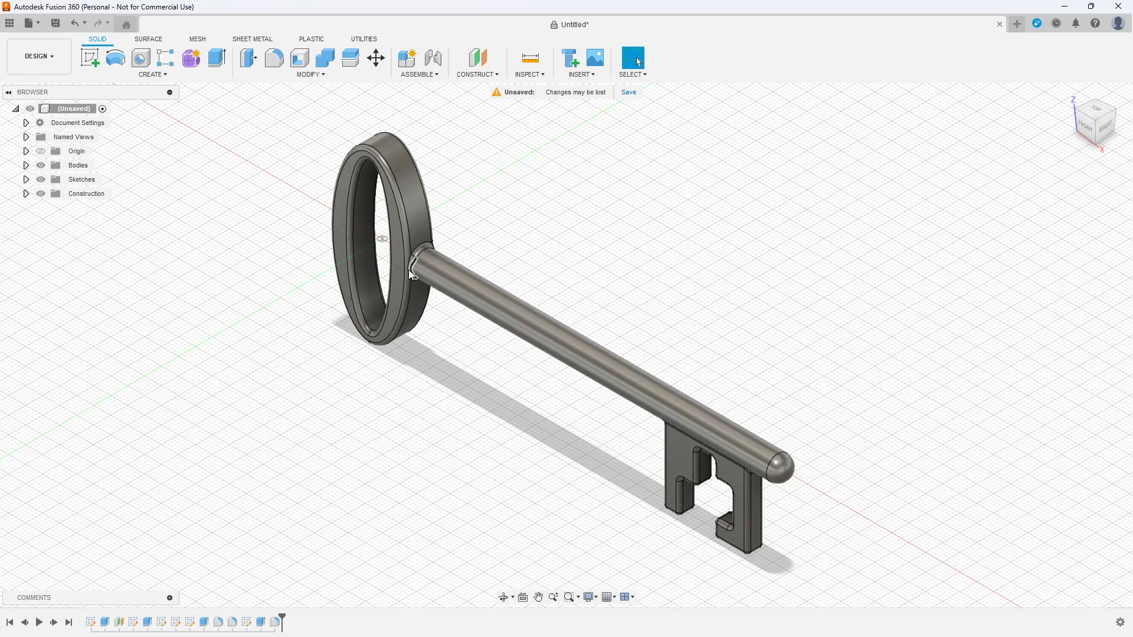
- Examine the filleted junction between the rod and the elliptical head up close, and check the rounded head as a whole
{"action": "scroll", "coordinate": [406, 268], "scroll_direction": "down", "scroll_amount": 2}
{"action": "scroll", "coordinate": [405, 267], "scroll_direction": "up", "scroll_amount": 8}
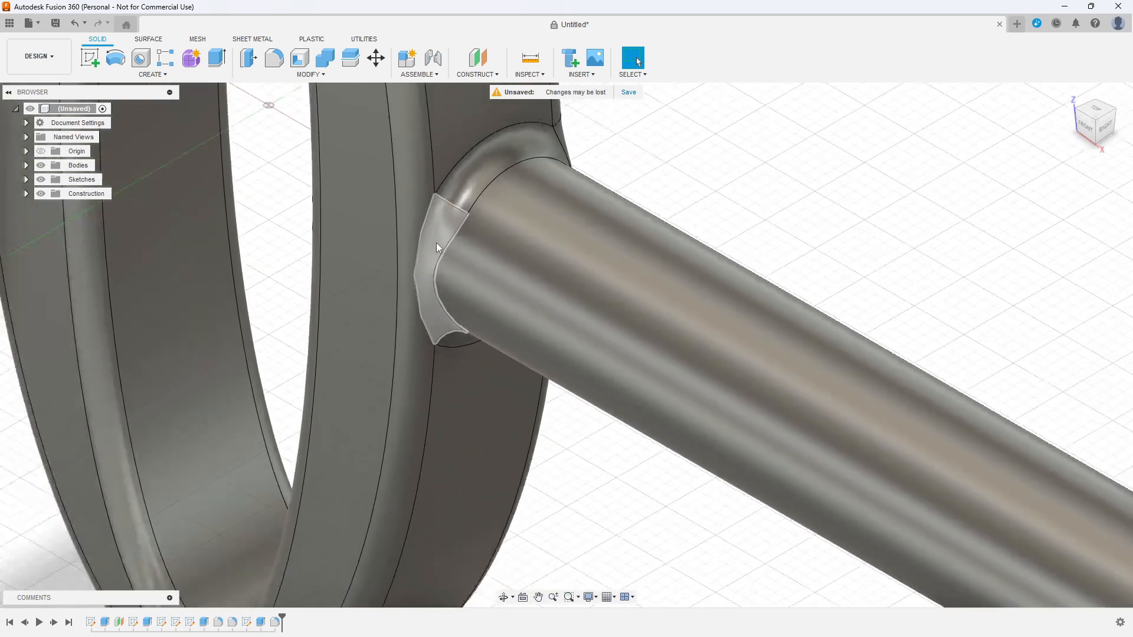
{"action": "scroll", "coordinate": [425, 230], "scroll_direction": "down", "scroll_amount": 5}
{"action": "scroll", "coordinate": [471, 284], "scroll_direction": "down", "scroll_amount": 6}
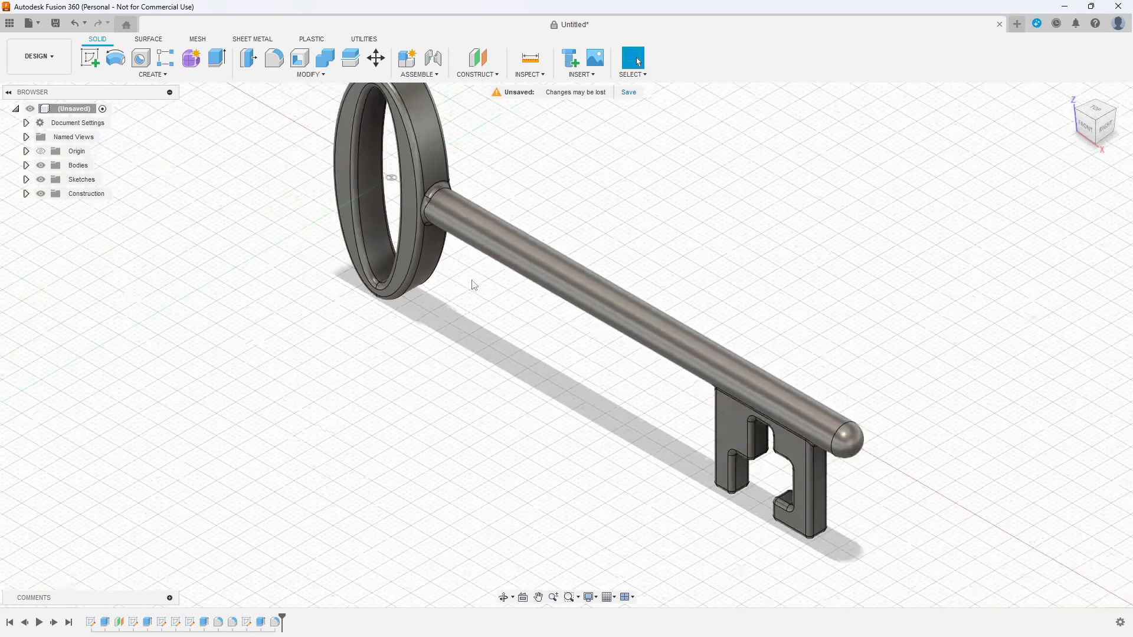
{"action": "scroll", "coordinate": [472, 200], "scroll_direction": "up", "scroll_amount": 5}
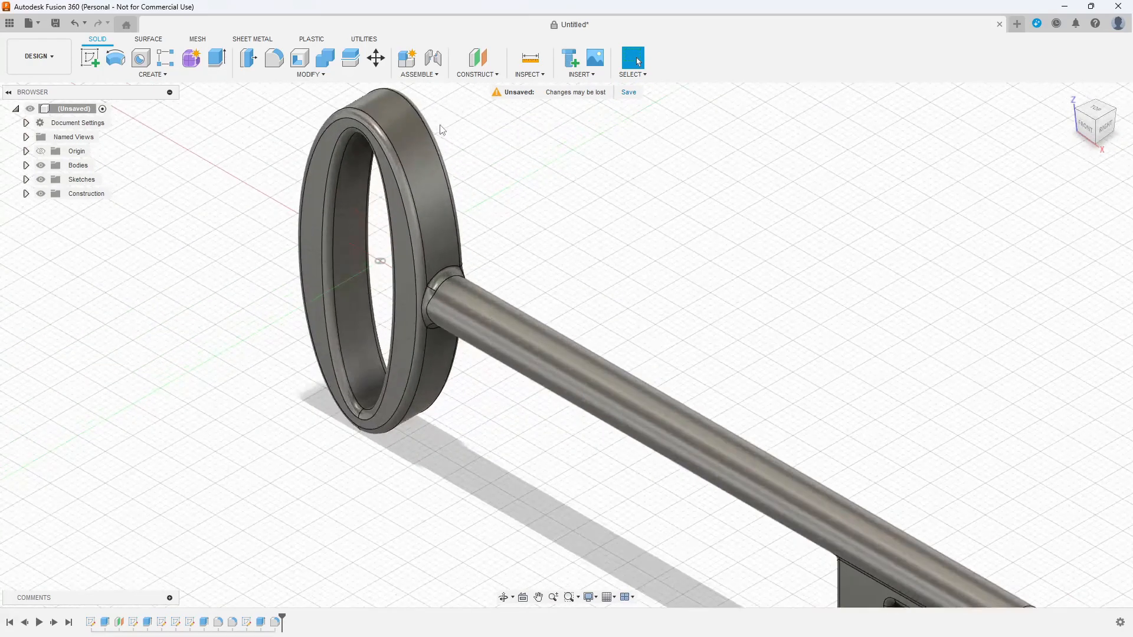
{"action": "scroll", "coordinate": [503, 194], "scroll_direction": "down", "scroll_amount": 4}
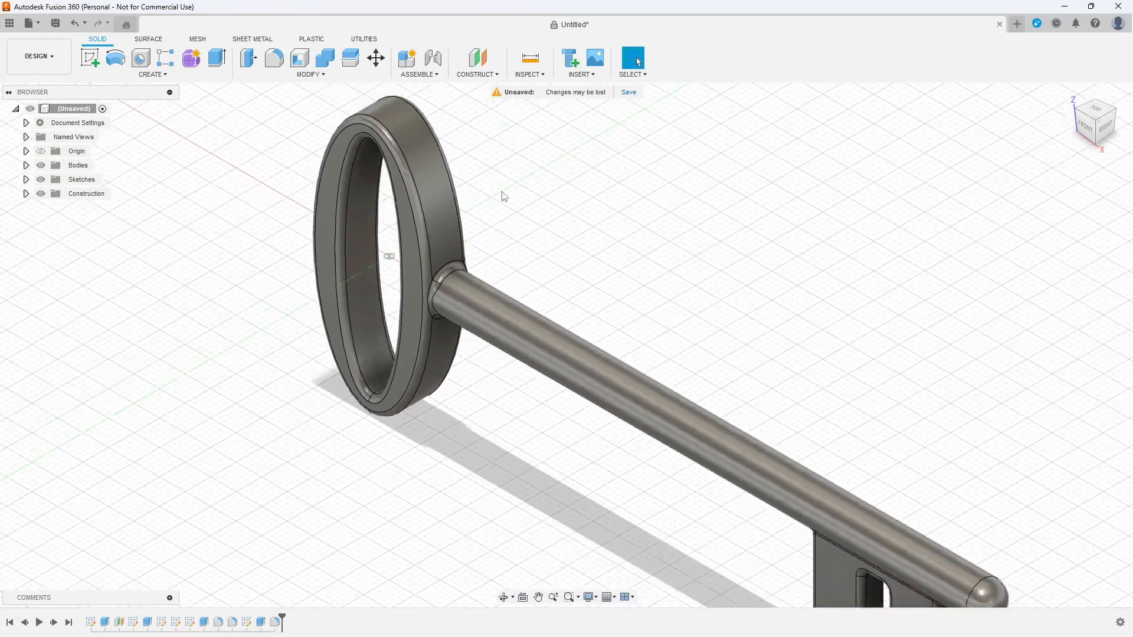